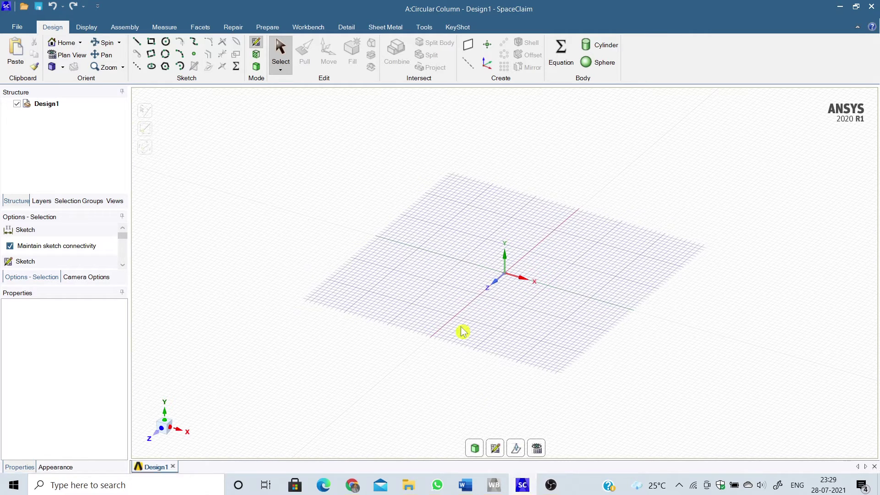
# Sketch a vertical line 3000 mm long upward from the origin on the XY plane.
pyautogui.click(166, 43)
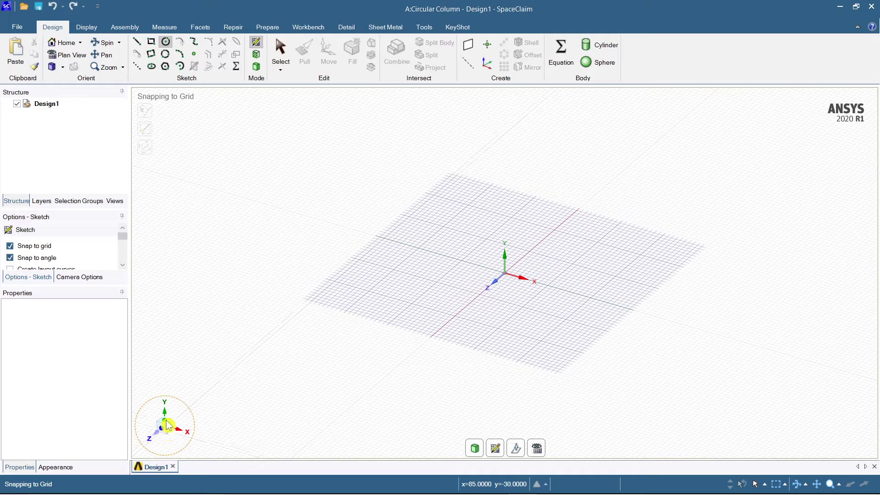
pyautogui.press('Escape')
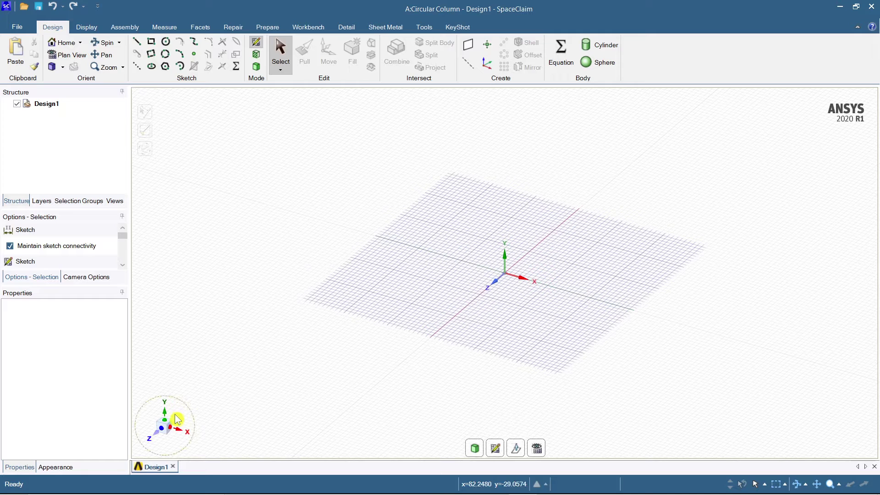
pyautogui.click(162, 431)
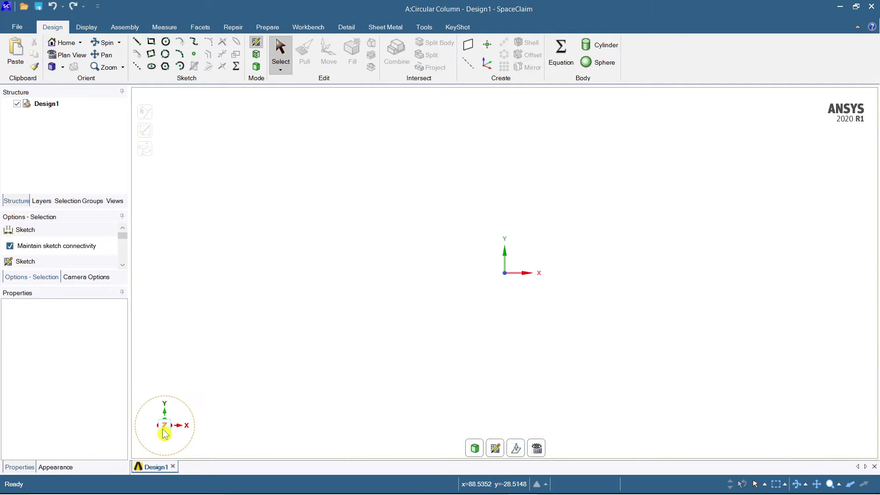
pyautogui.click(494, 451)
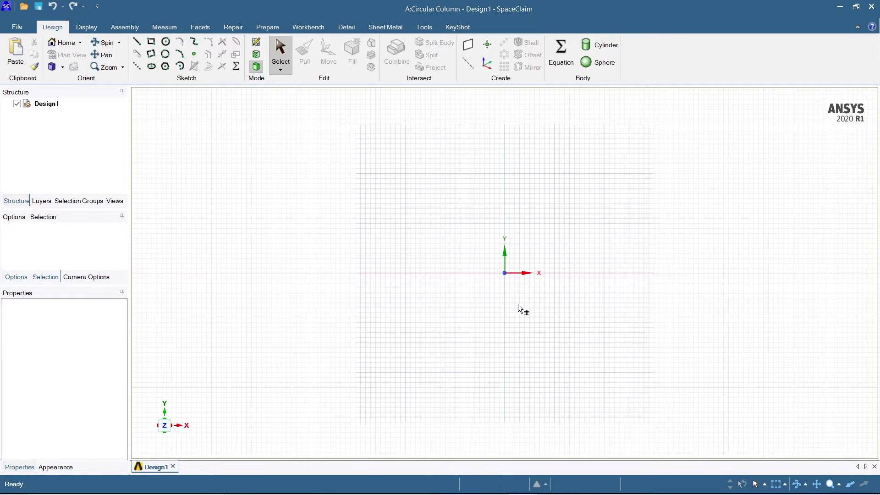
pyautogui.click(137, 44)
pyautogui.click(505, 274)
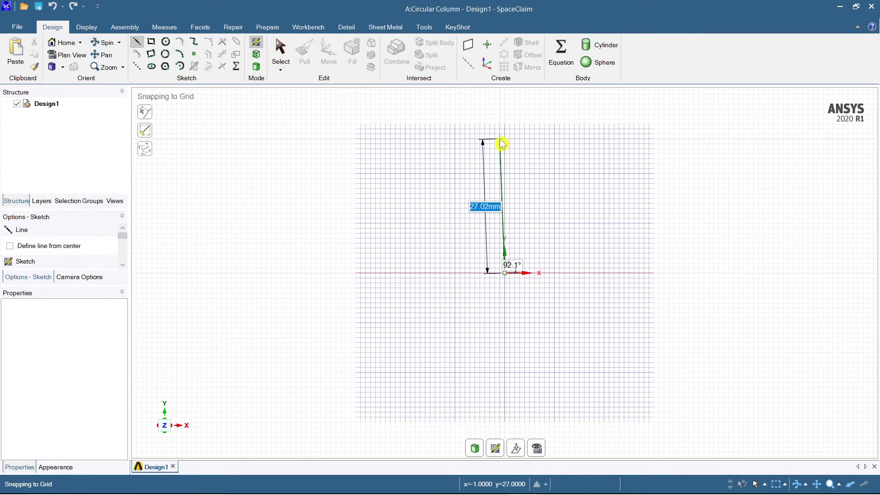
pyautogui.write('3000')
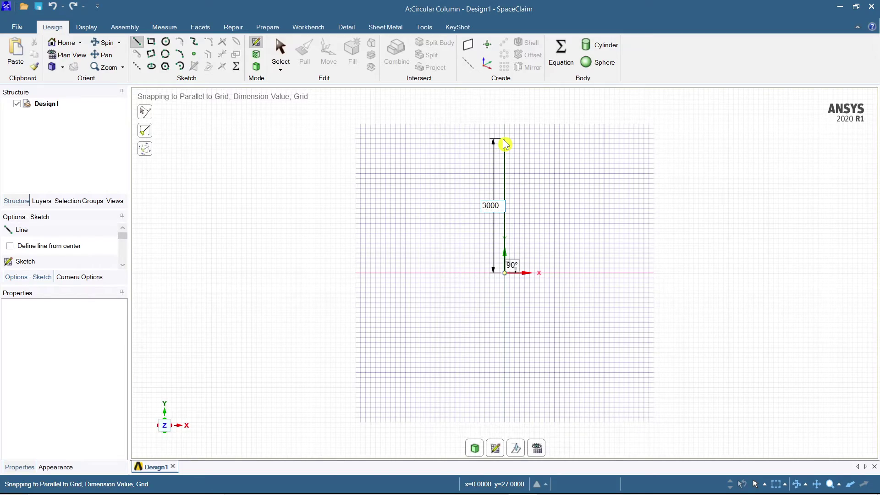
pyautogui.press('Escape')
pyautogui.click(504, 142)
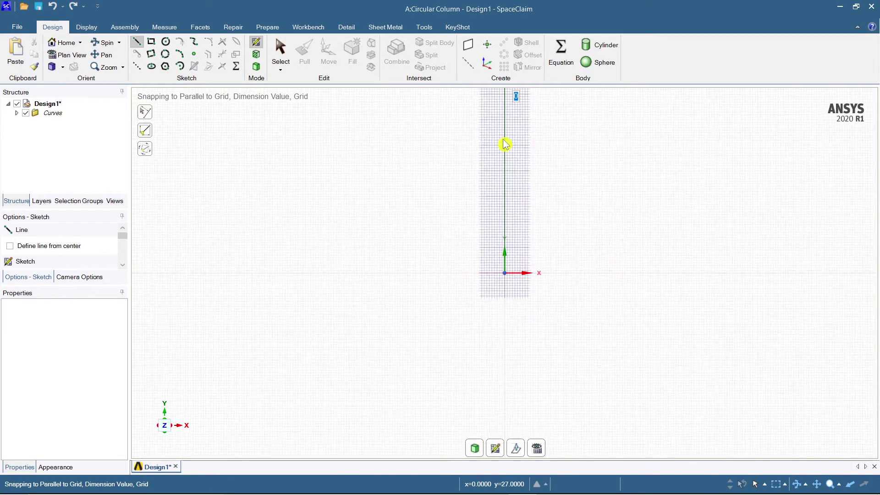
pyautogui.press('Escape')
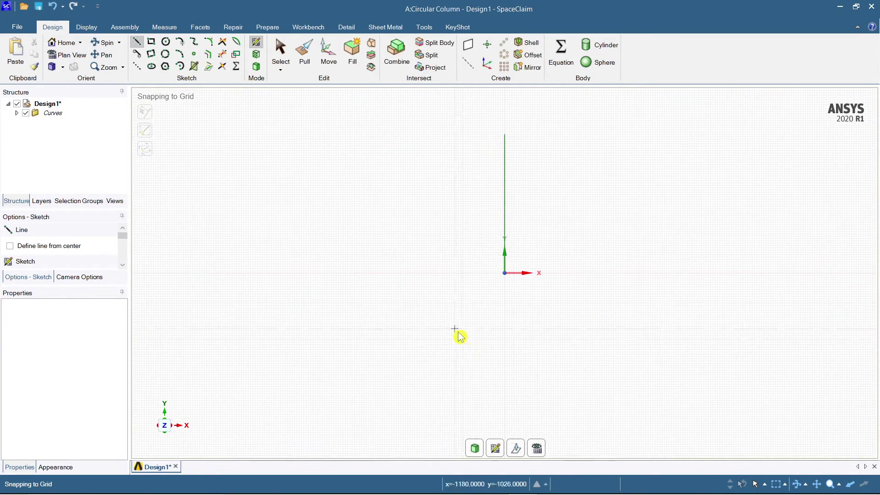
# Leave the sketch for 3D mode and create a solid cylinder of 250 mm radius around the sketched line.
pyautogui.click(52, 66)
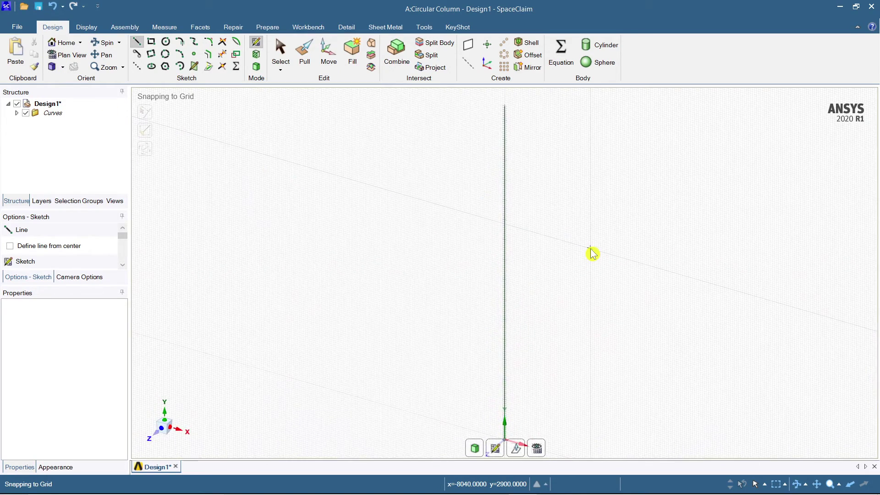
pyautogui.press('s')
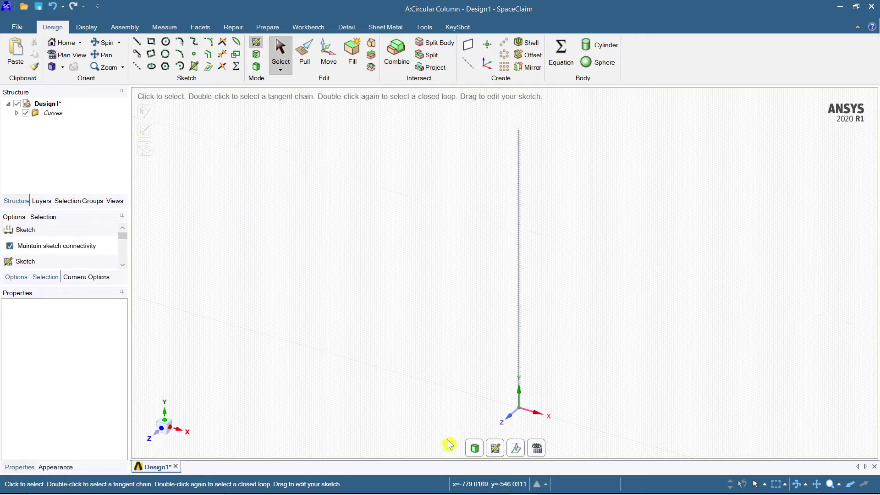
pyautogui.click(475, 449)
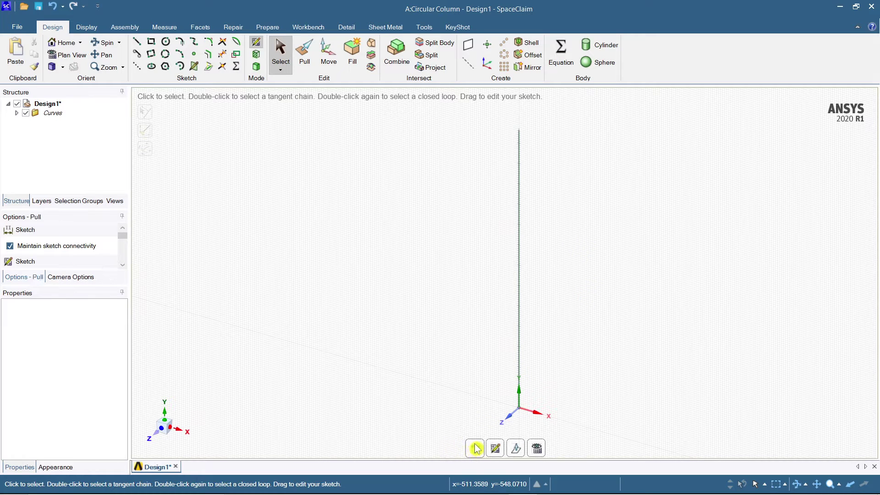
pyautogui.press('s')
pyautogui.click(523, 274)
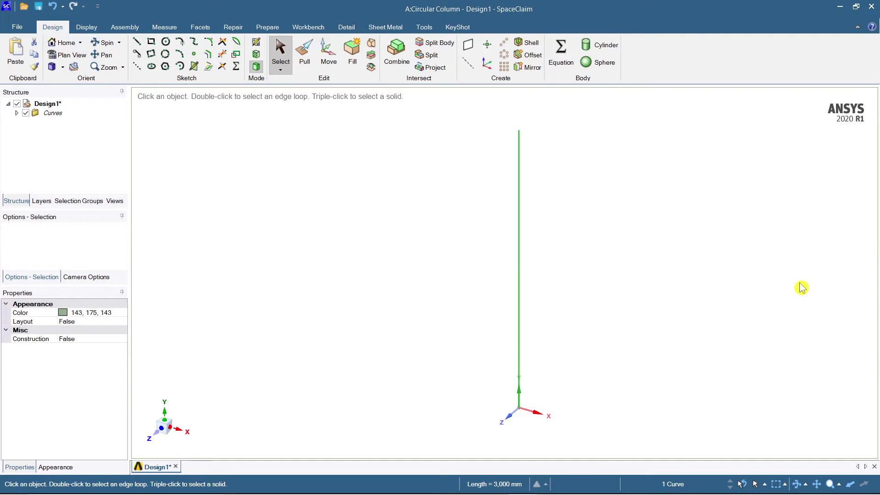
pyautogui.click(596, 47)
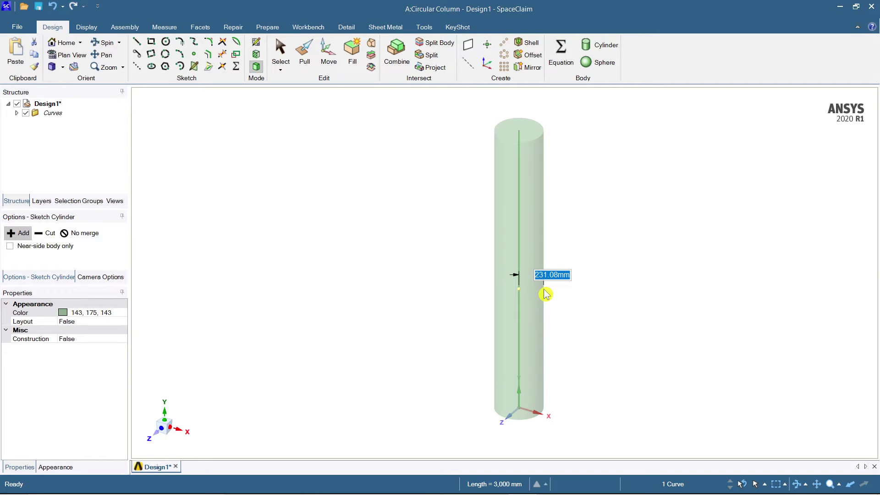
pyautogui.write('250')
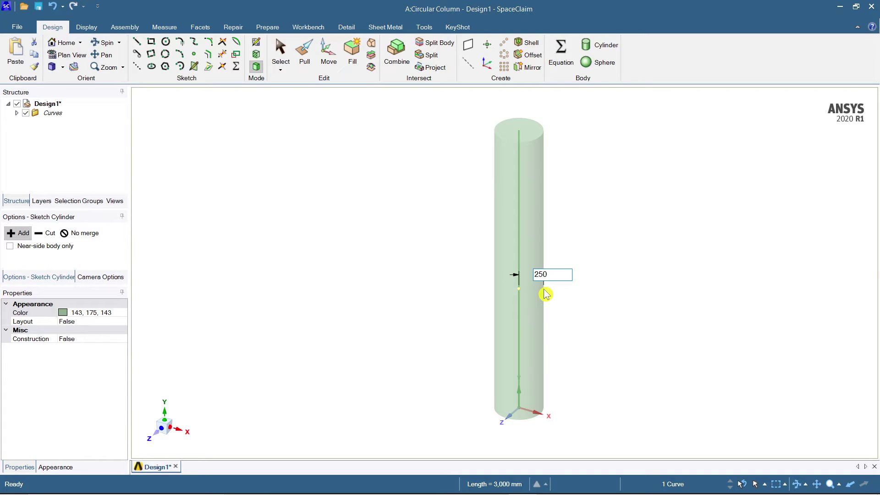
pyautogui.press('Escape')
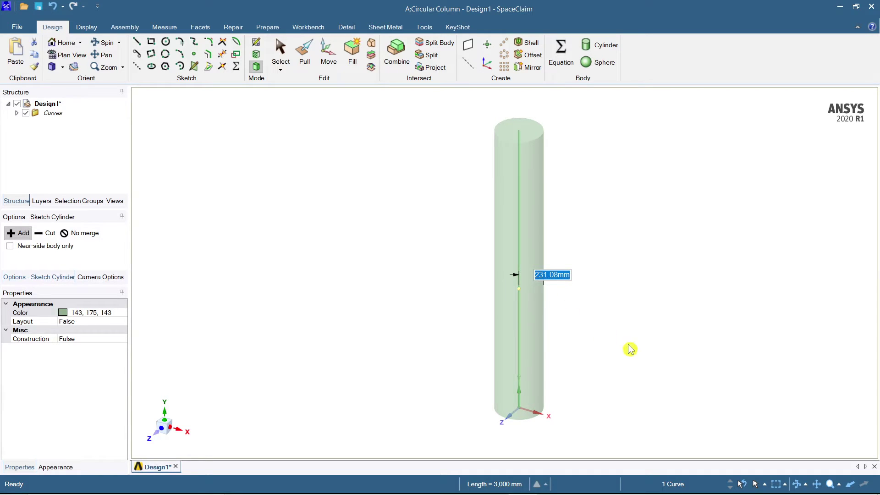
pyautogui.press('Return')
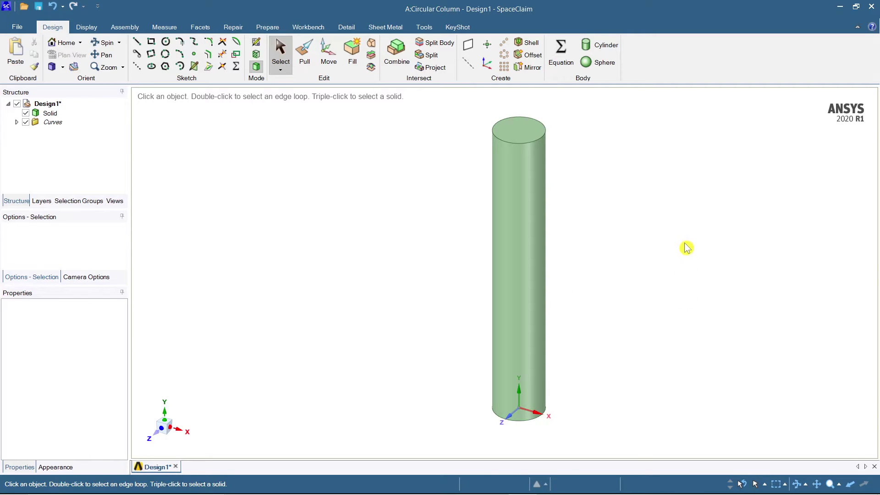
# Make the cylinder transparent and hide the Curves group.
pyautogui.click(522, 129)
pyautogui.scroll(1, 524, 131)
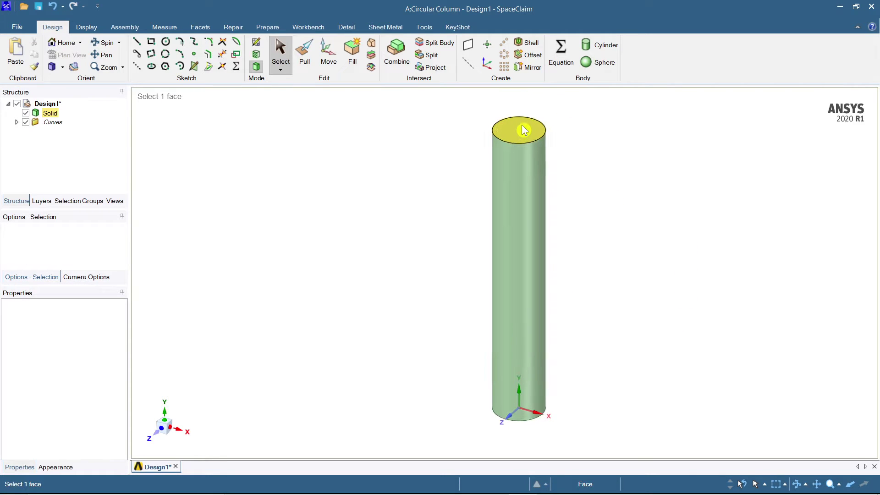
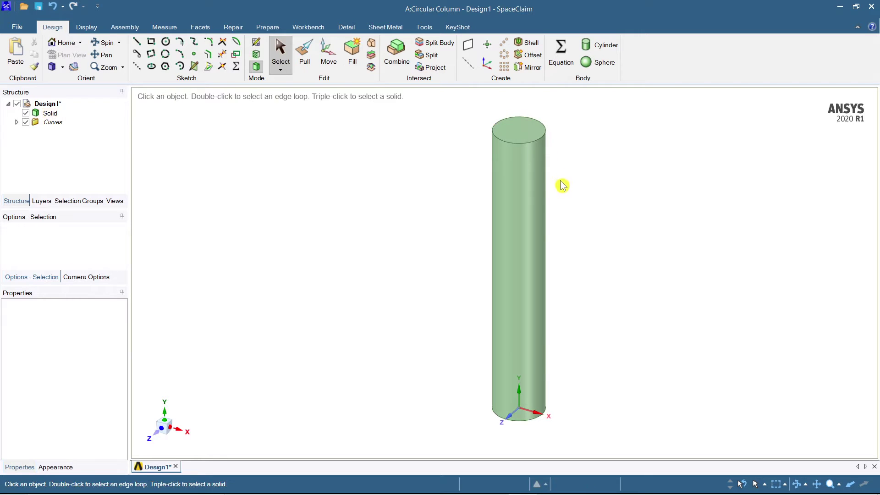
pyautogui.click(530, 131)
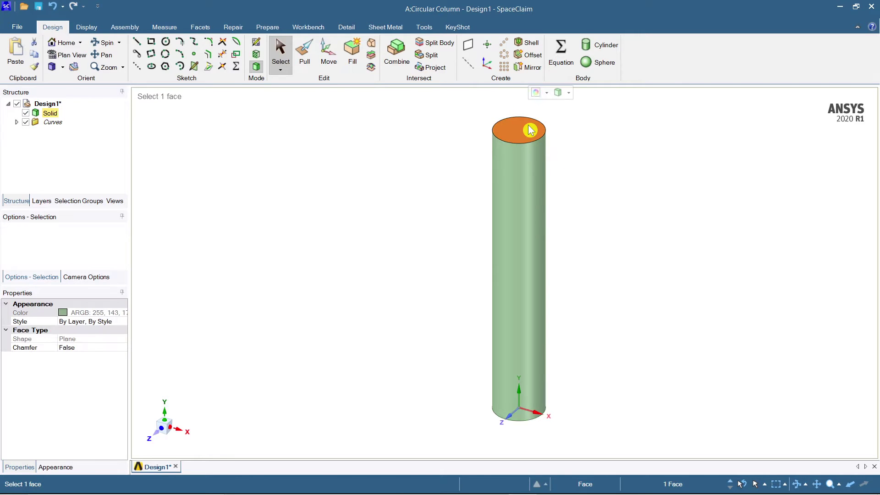
pyautogui.click(569, 93)
pyautogui.click(581, 107)
pyautogui.click(652, 252)
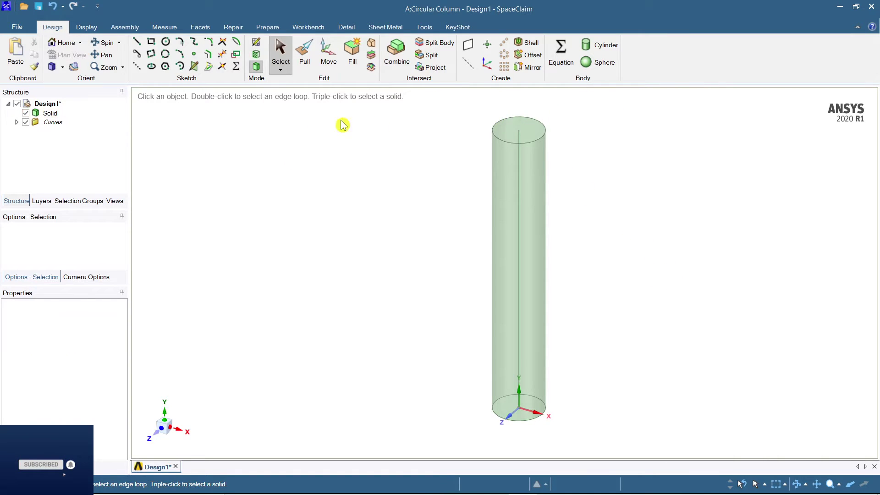
pyautogui.click(529, 135)
pyautogui.click(26, 123)
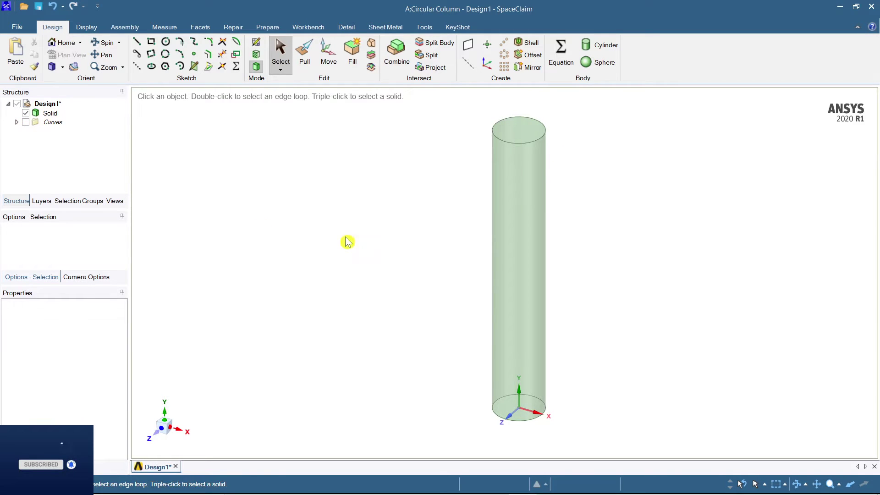
# Start an Offset Curve sketch on the cylinder's top face, viewed in plan.
pyautogui.click(529, 136)
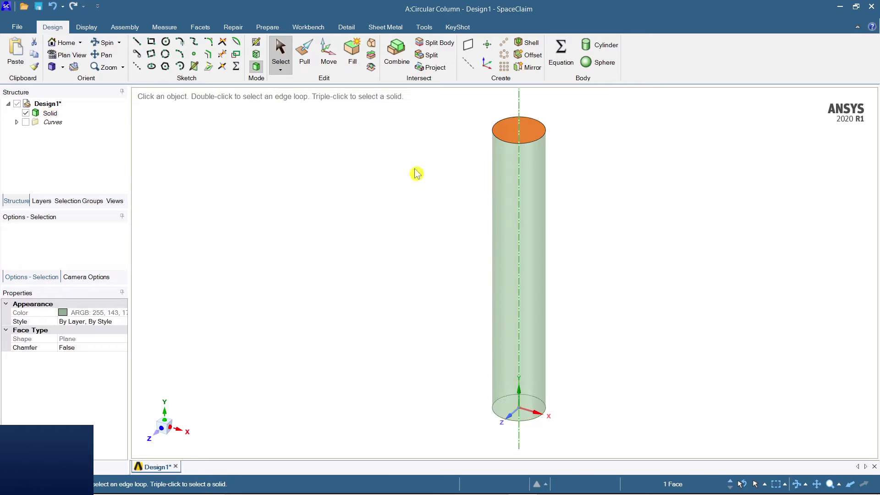
pyautogui.click(426, 175)
pyautogui.click(506, 132)
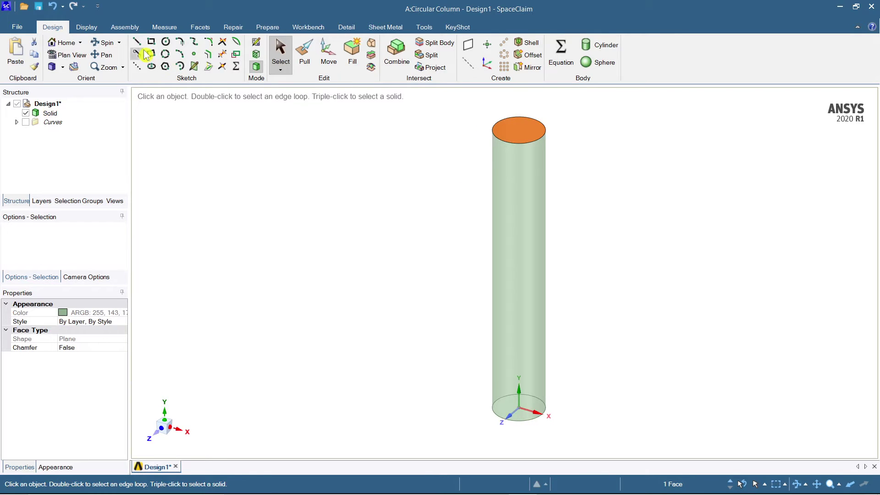
pyautogui.click(68, 56)
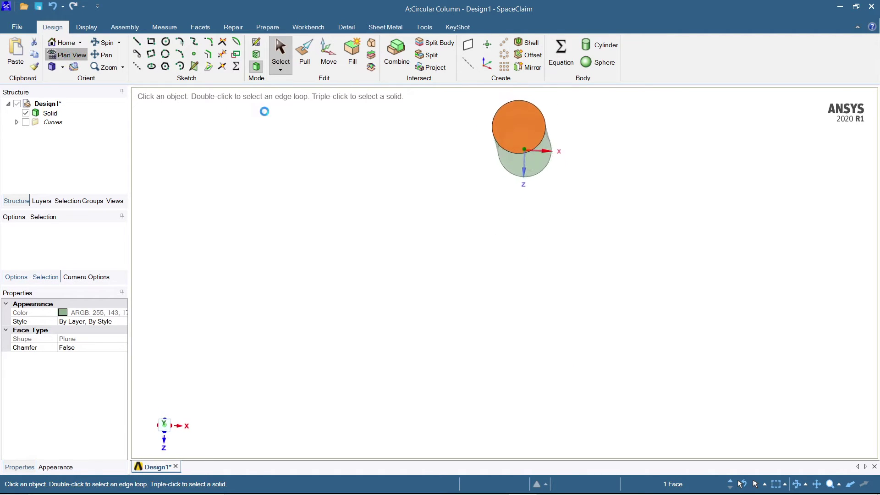
pyautogui.click(701, 281)
pyautogui.click(502, 250)
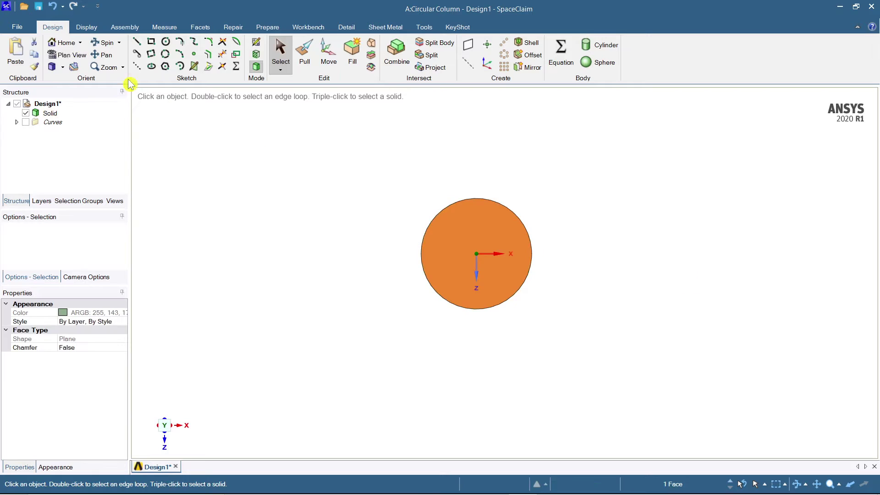
pyautogui.scroll(2, 535, 254)
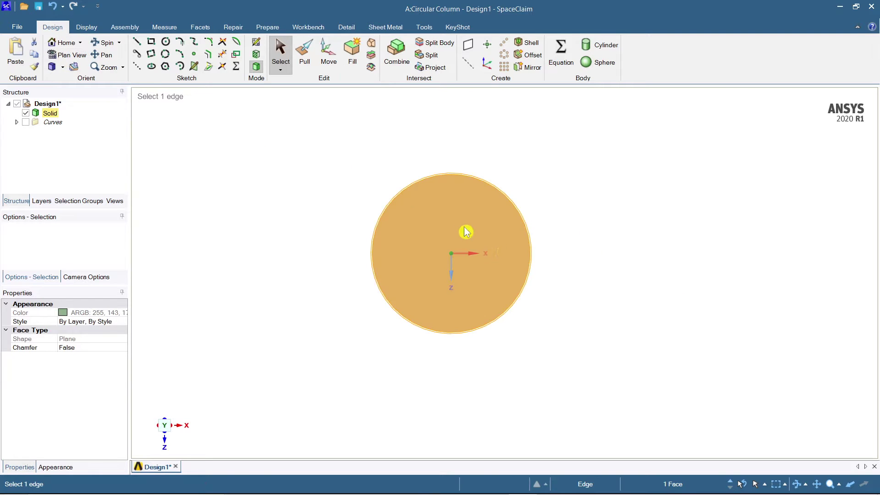
pyautogui.click(209, 58)
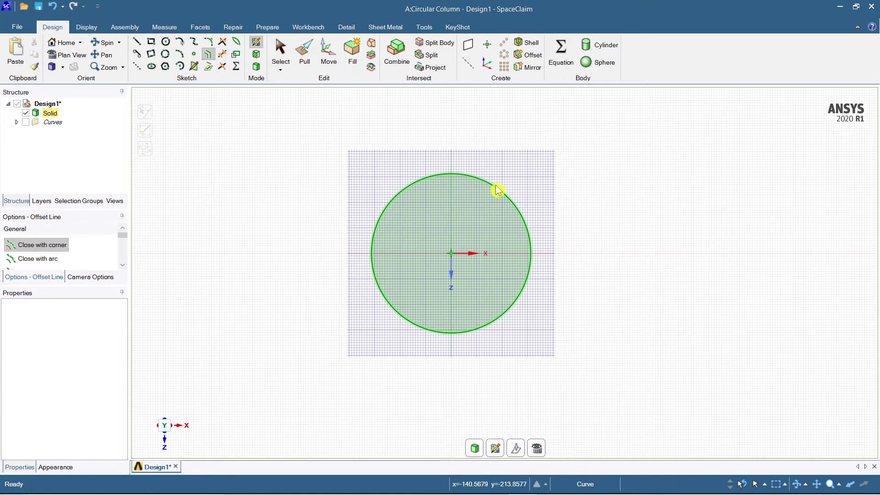
pyautogui.scroll(2, 496, 190)
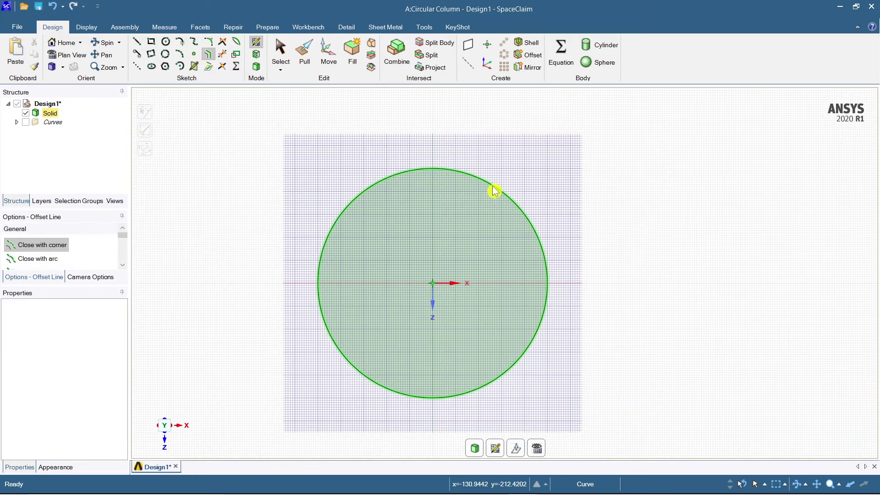
pyautogui.click(495, 191)
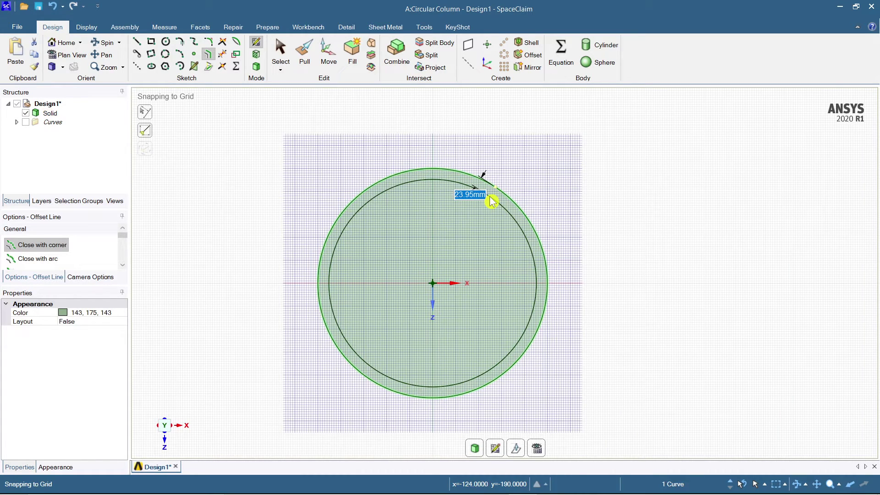
pyautogui.press('Return')
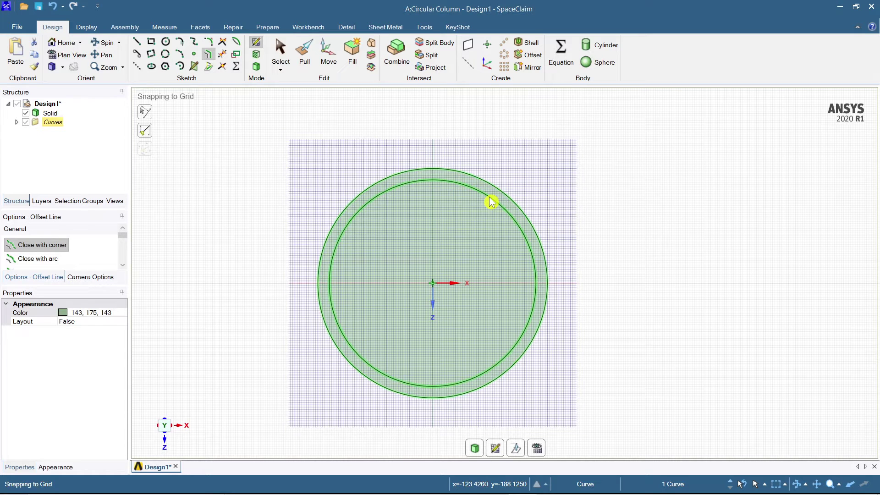
pyautogui.hotkey('ctrl', 'z')
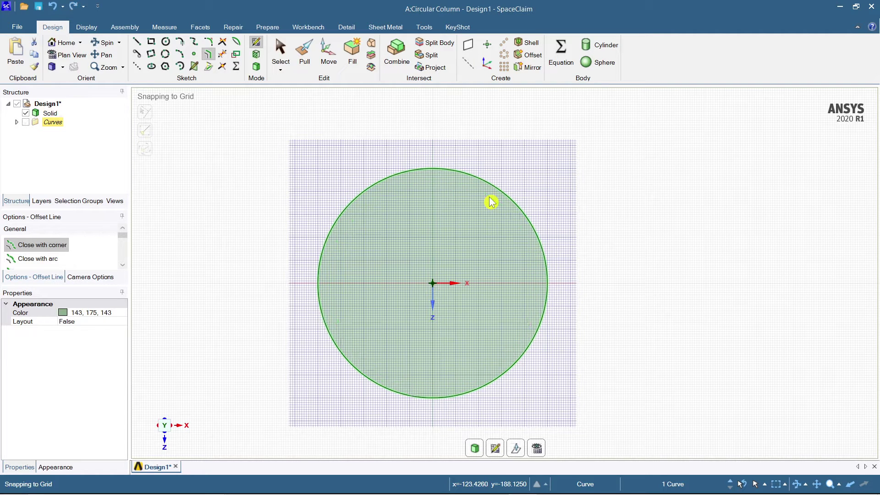
# Offset the outer circular edge of the top face inward by 40 mm.
pyautogui.click(501, 192)
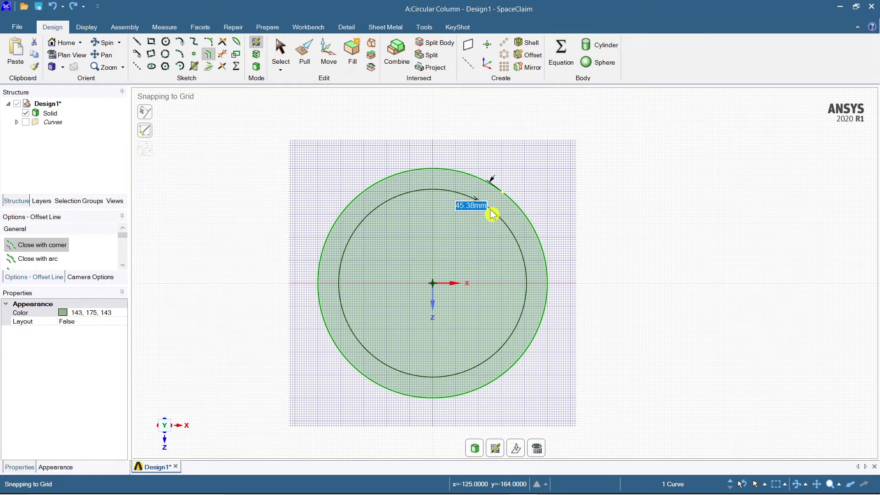
pyautogui.write('40')
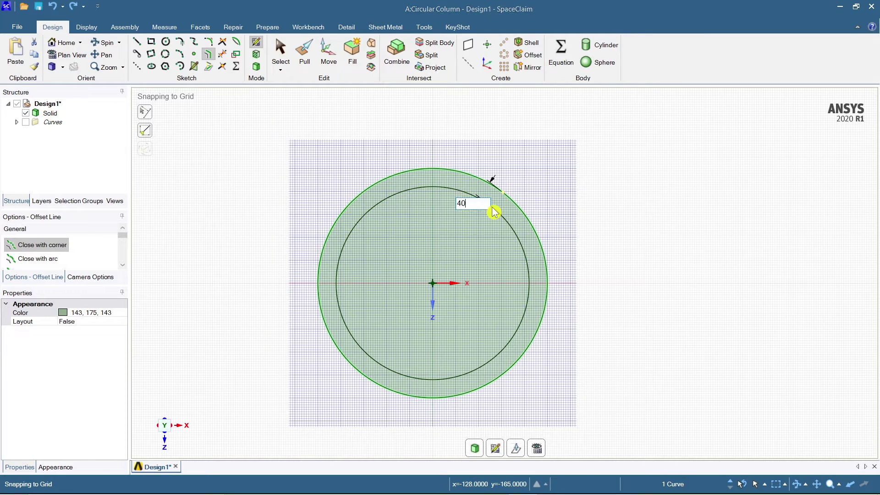
pyautogui.press('Return')
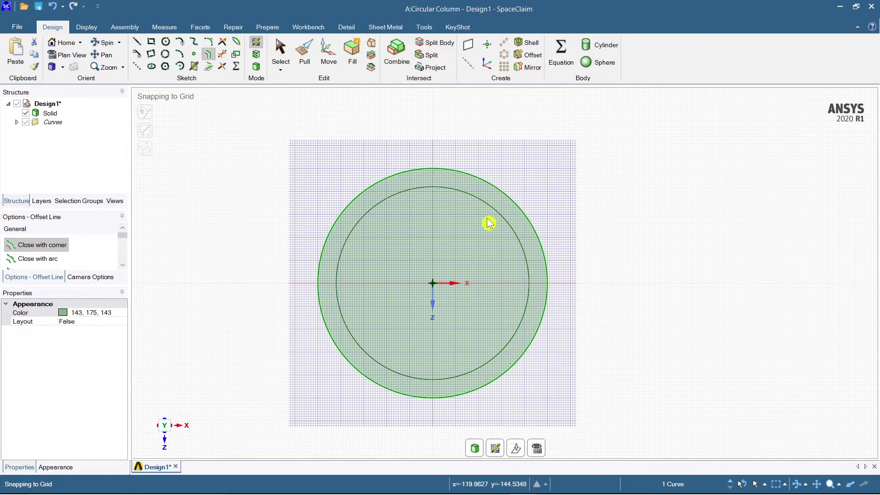
# Offset the inner sketched circle on the column's top face inward by 20 mm.
pyautogui.click(495, 214)
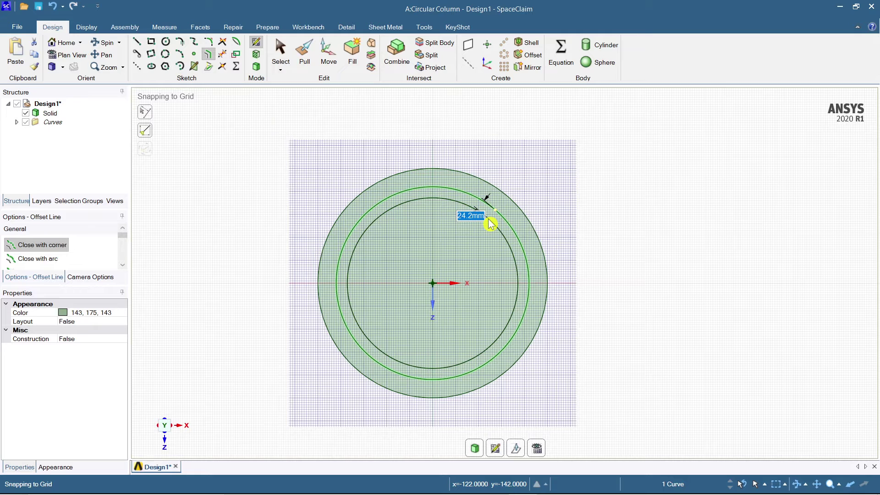
pyautogui.click(491, 223)
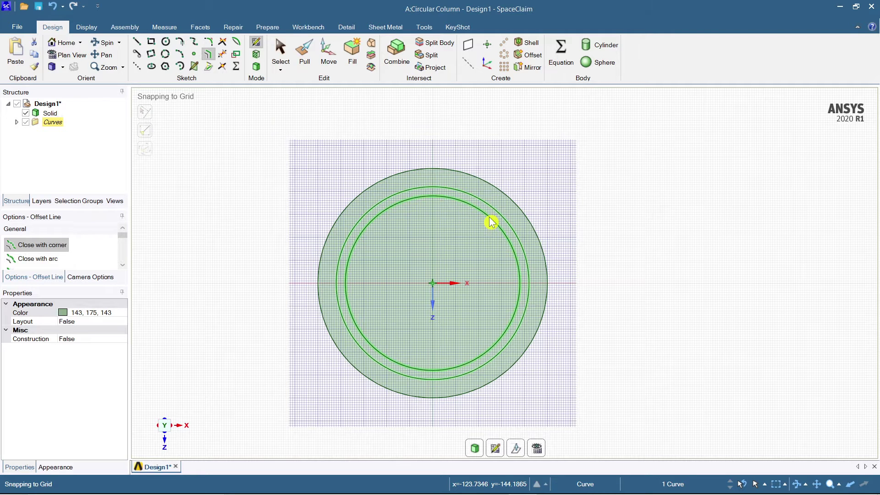
pyautogui.press('Escape')
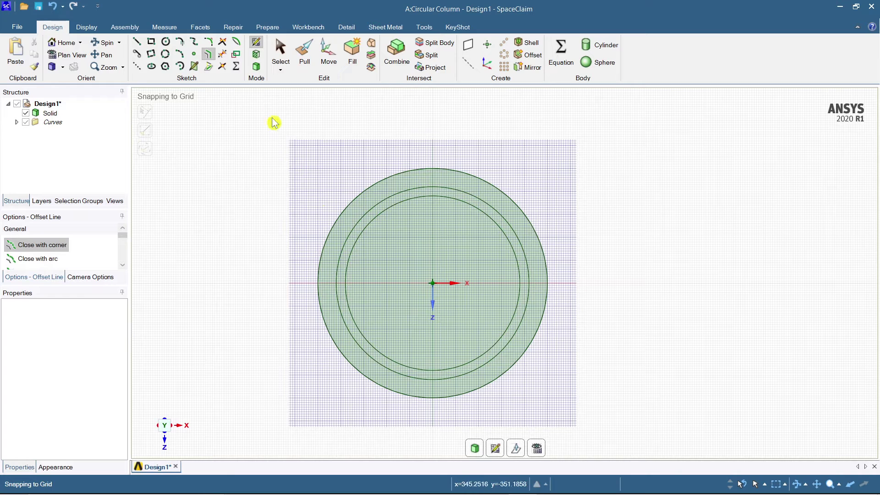
# Draw a horizontal and a vertical diameter line across the larger offset circle, crossing at the column's centre.
pyautogui.click(137, 42)
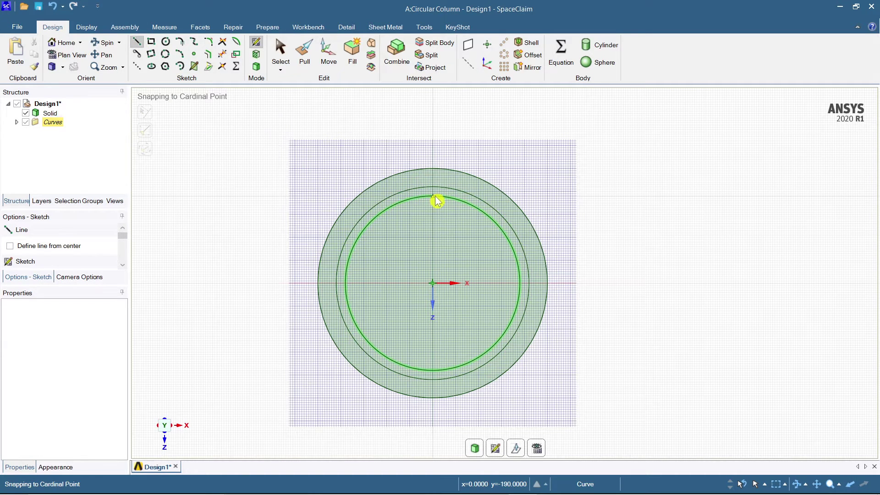
pyautogui.scroll(3, 438, 204)
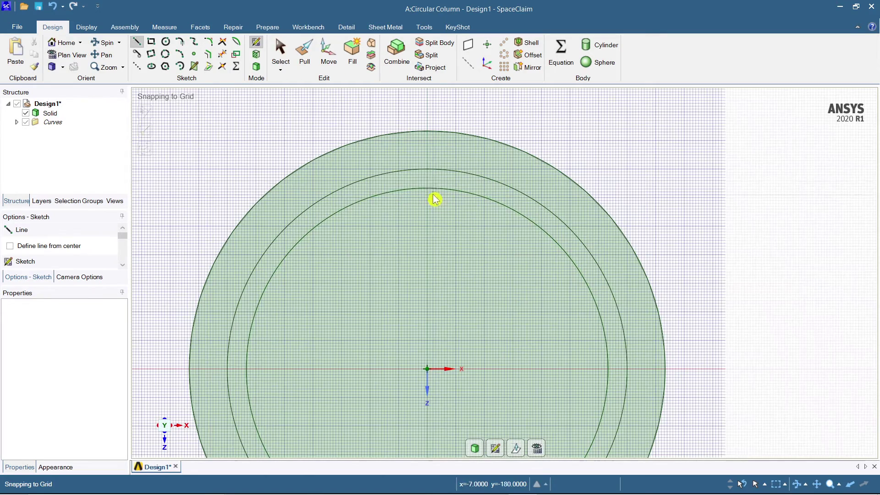
pyautogui.scroll(-2, 430, 177)
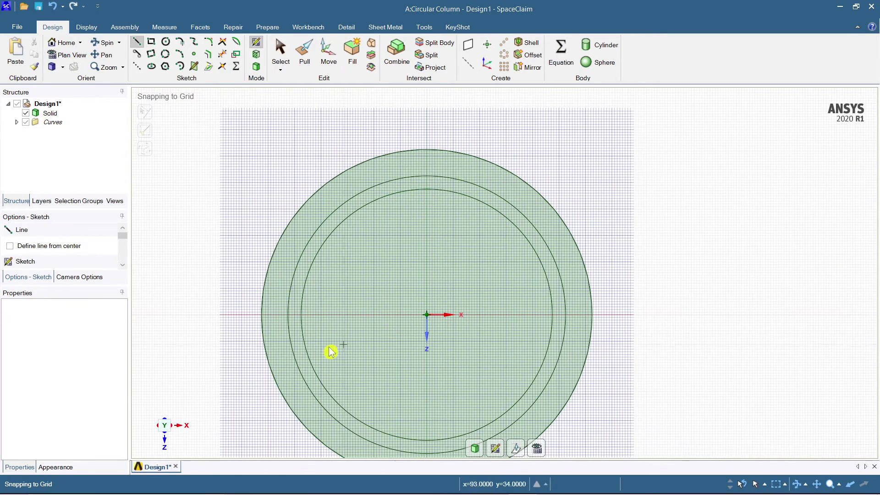
pyautogui.click(290, 321)
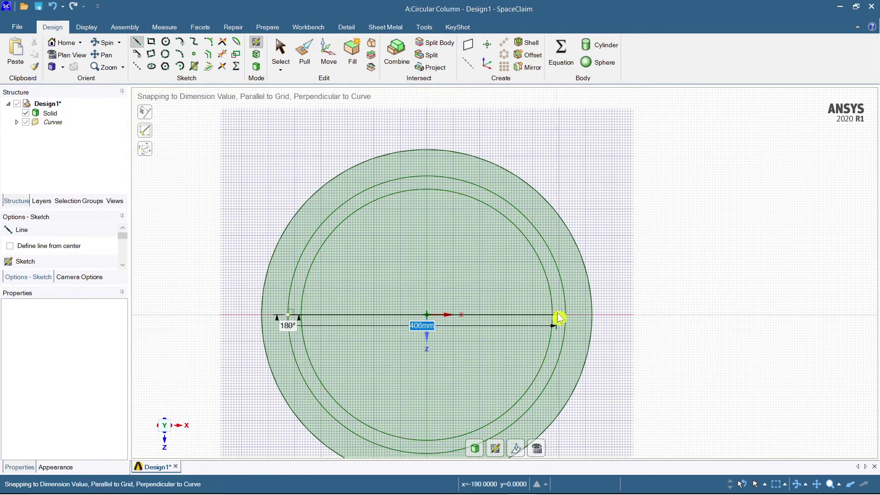
pyautogui.doubleClick(566, 321)
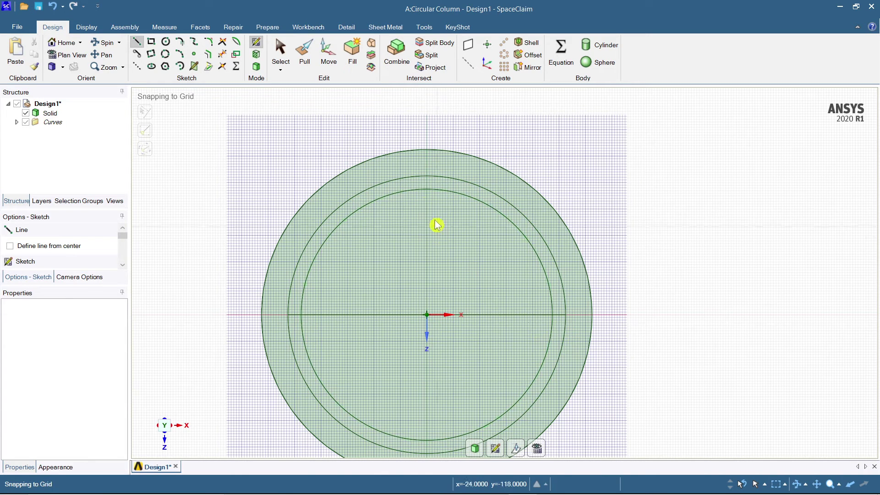
pyautogui.click(427, 177)
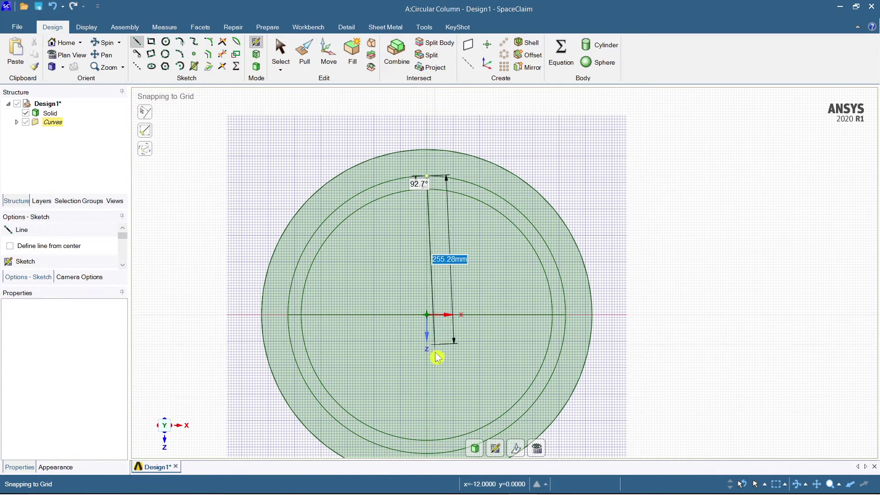
pyautogui.doubleClick(428, 457)
pyautogui.scroll(2, 506, 338)
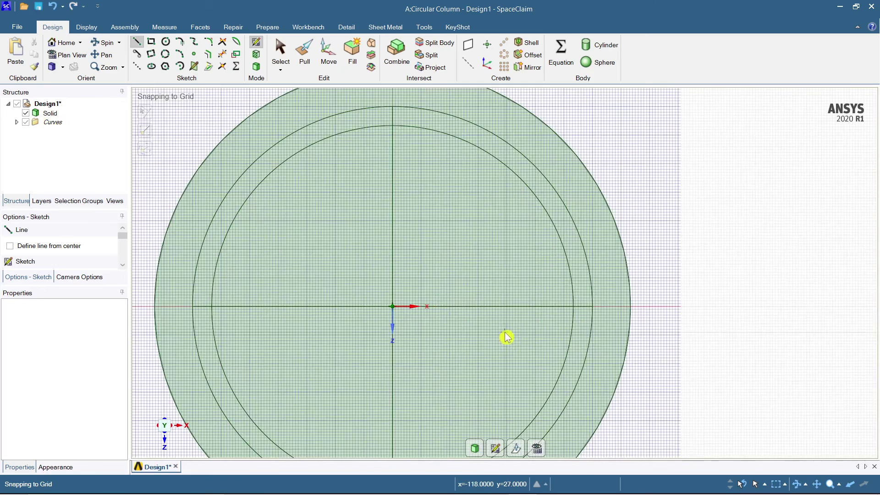
pyautogui.scroll(-4, 510, 339)
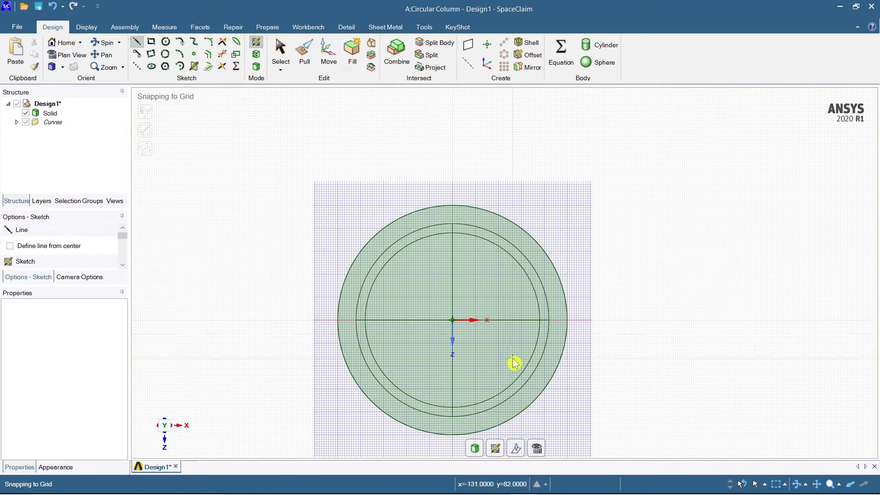
pyautogui.keyDown('shift'); pyautogui.moveTo(516, 366); pyautogui.dragTo(504, 310, button='middle'); pyautogui.keyUp('shift')
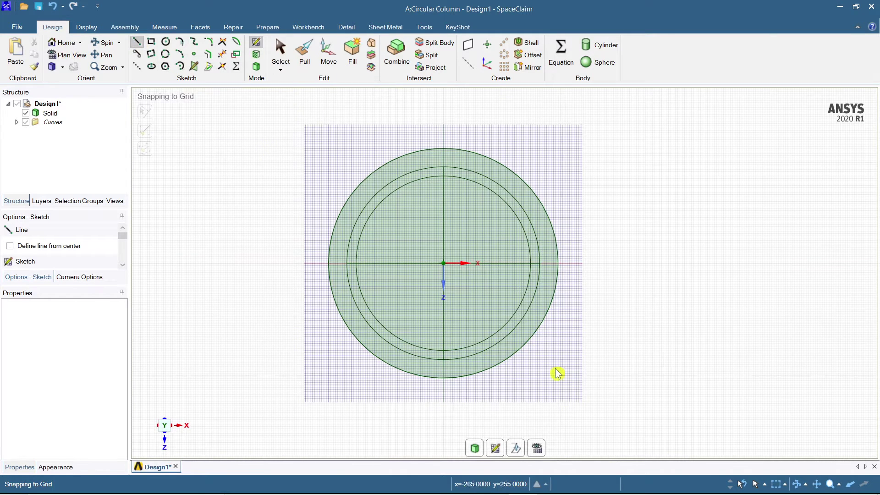
# Draw four 210 mm diagonal lines at 45° from the centre to the larger offset circle, one in each quadrant.
pyautogui.click(447, 268)
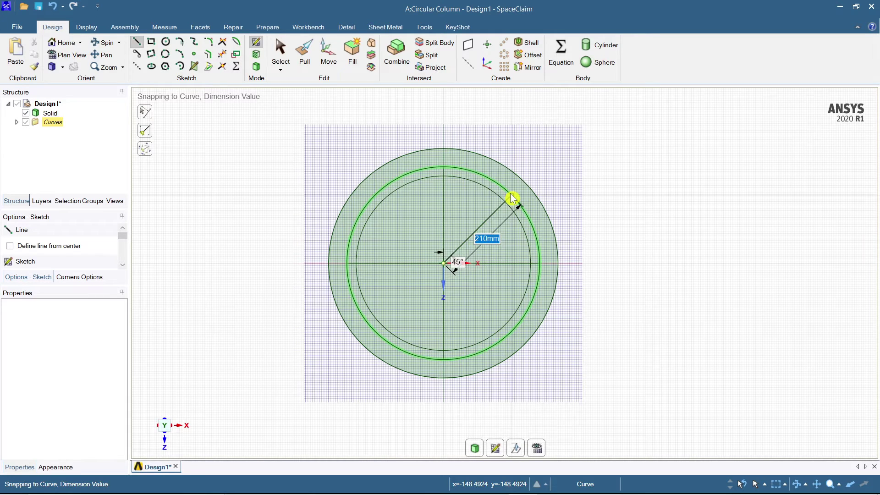
pyautogui.doubleClick(512, 198)
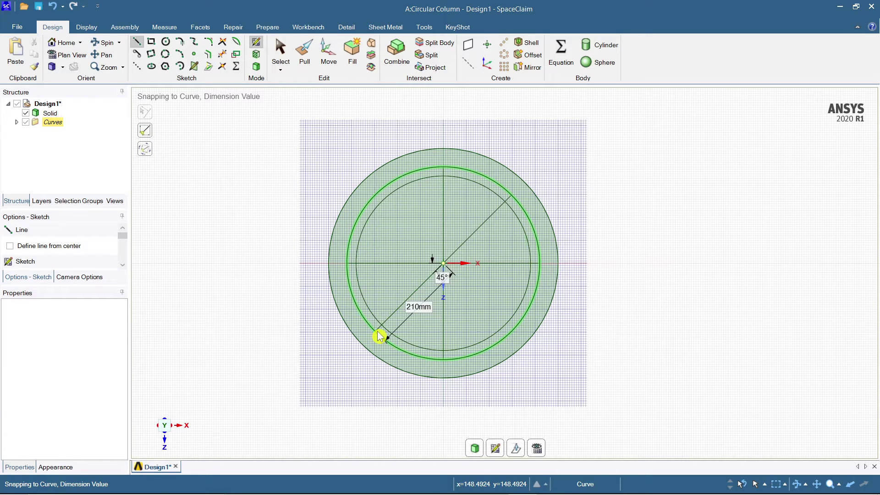
pyautogui.doubleClick(379, 336)
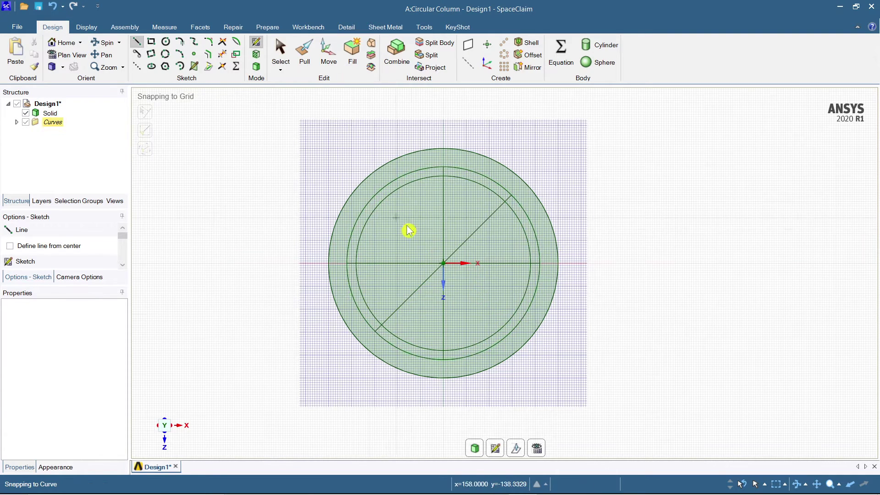
pyautogui.click(445, 265)
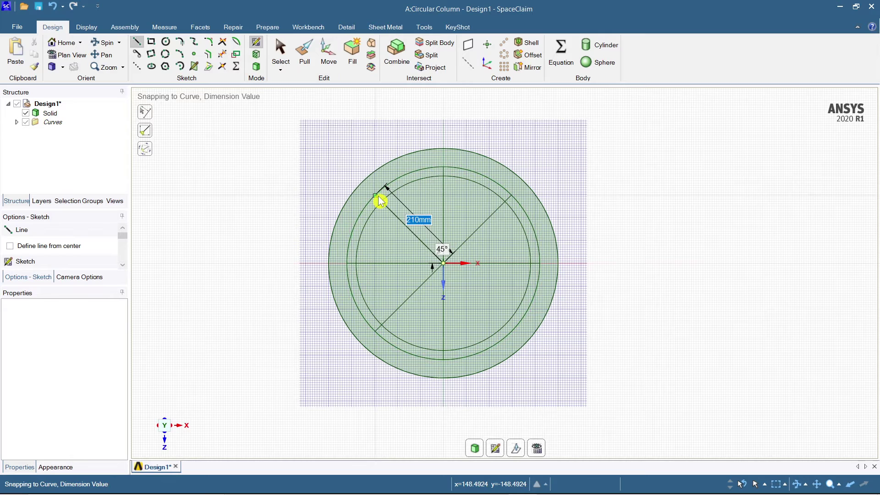
pyautogui.click(377, 196)
pyautogui.press('Escape')
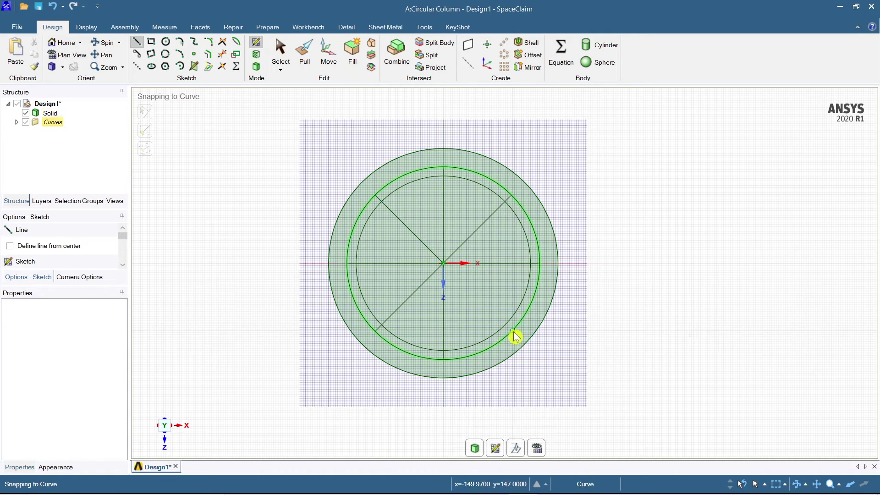
pyautogui.click(444, 264)
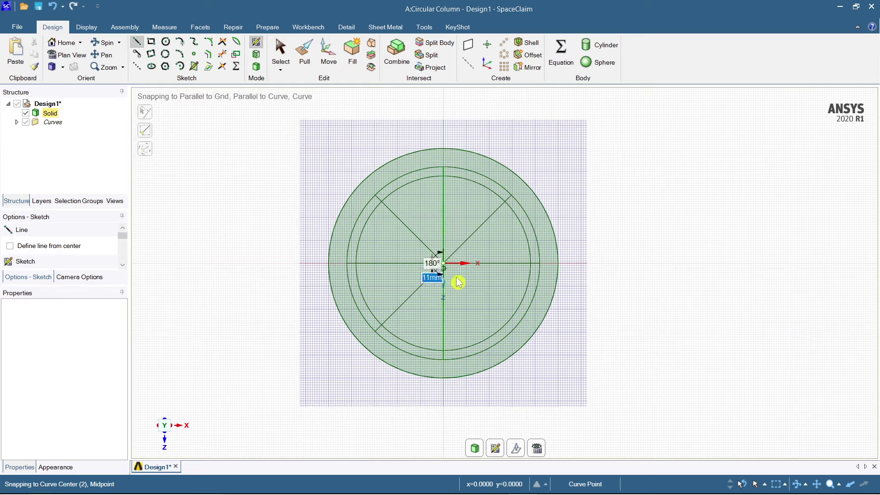
pyautogui.click(511, 333)
pyautogui.press('Escape')
pyautogui.press('Escape')
# Offset the larger of the two sketched circles inward by 10 mm to create a centreline circle between them.
pyautogui.scroll(2, 400, 225)
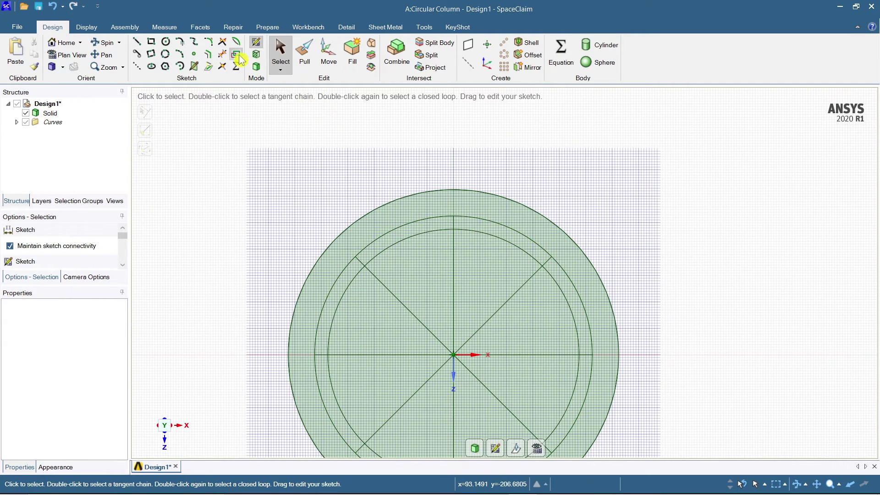
pyautogui.click(207, 55)
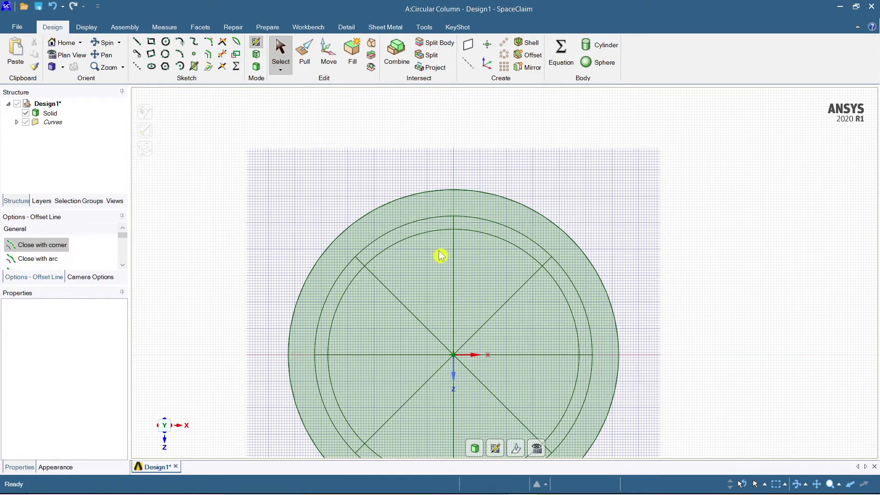
pyautogui.click(418, 223)
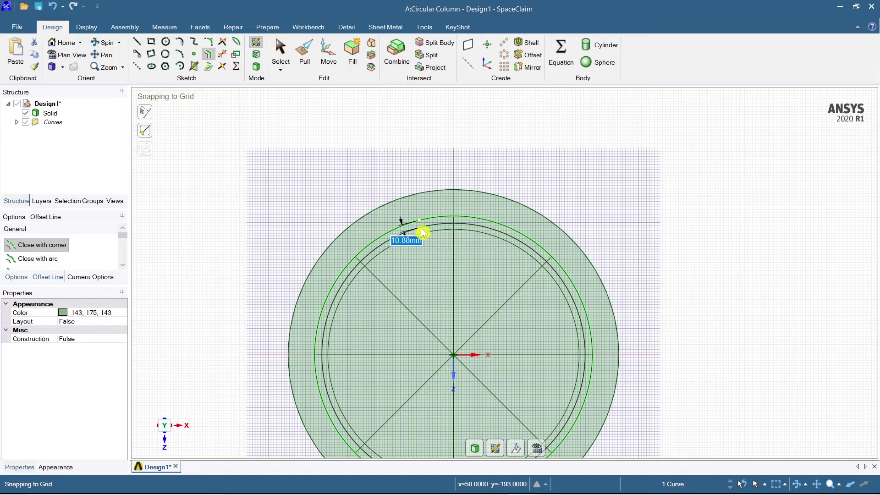
pyautogui.write('10')
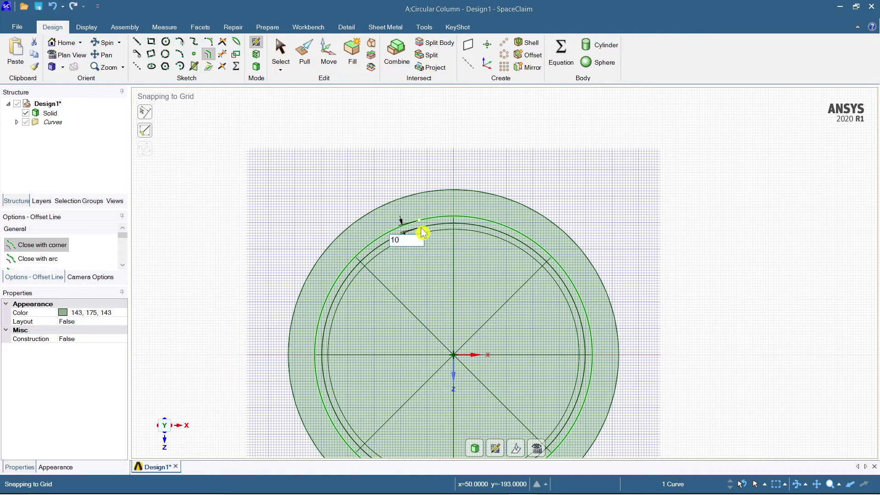
pyautogui.press('Return')
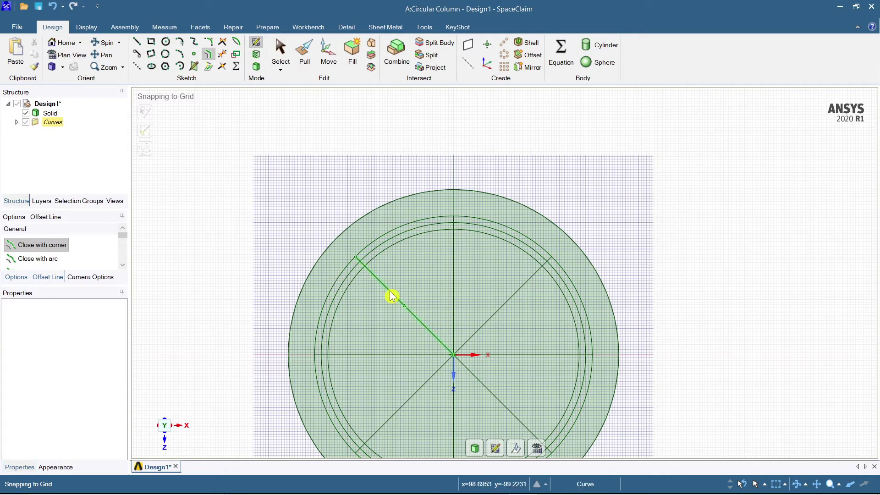
# Sketch a 20 mm diameter circle where the vertical line meets the upper part of the middle offset circle.
pyautogui.scroll(-2, 381, 289)
pyautogui.click(166, 43)
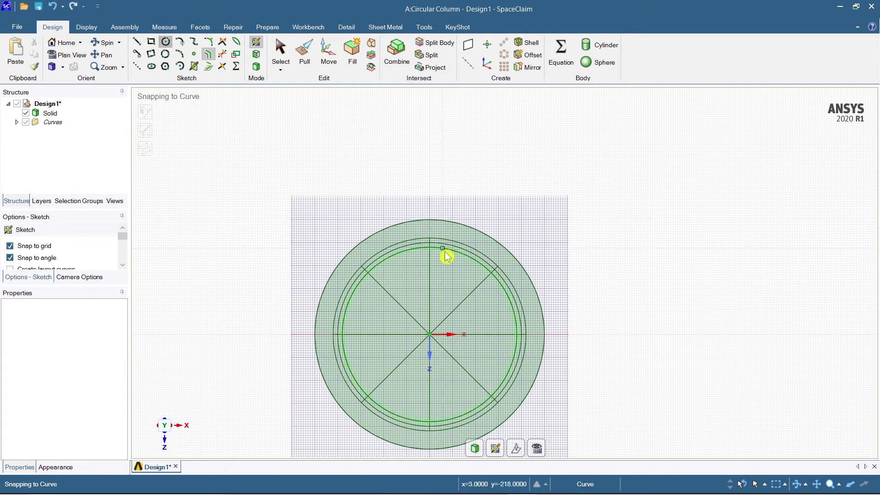
pyautogui.scroll(3, 435, 242)
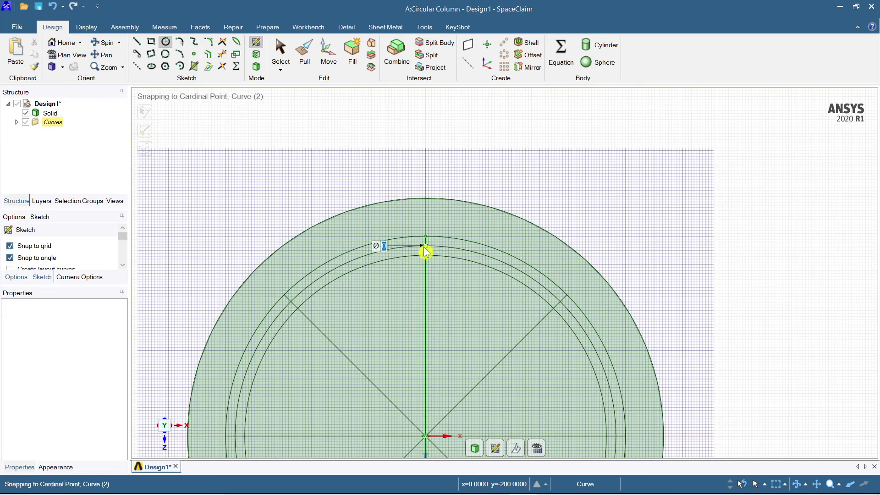
pyautogui.click(426, 246)
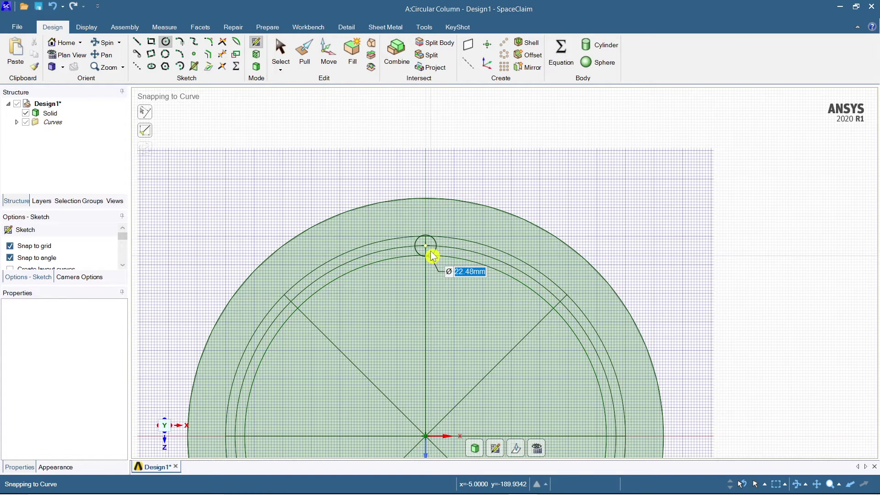
pyautogui.press('Return')
# Add 20 mm diameter circles on the middle offset circle at its upper-right diagonal, right horizontal and lower-right diagonal line intersections.
pyautogui.scroll(-3, 428, 252)
pyautogui.scroll(3, 427, 254)
pyautogui.scroll(3, 428, 252)
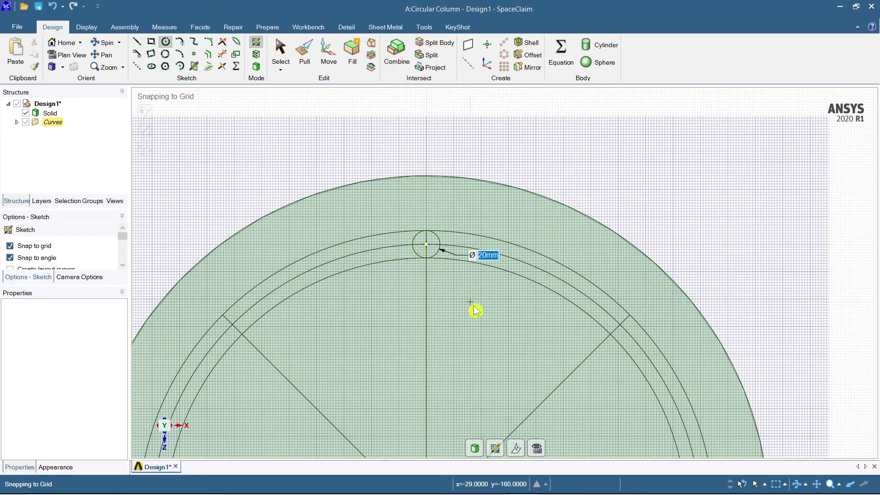
pyautogui.scroll(-3, 476, 339)
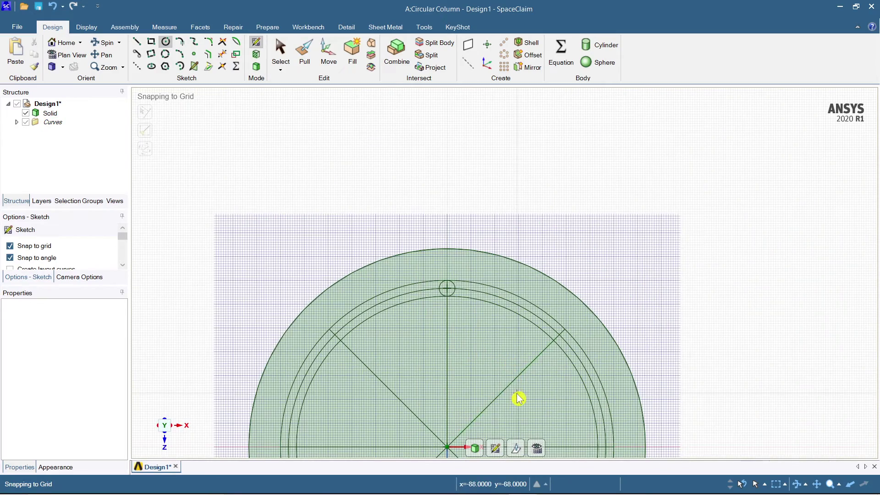
pyautogui.keyDown('shift'); pyautogui.moveTo(516, 393); pyautogui.dragTo(503, 254, button='middle'); pyautogui.keyUp('shift')
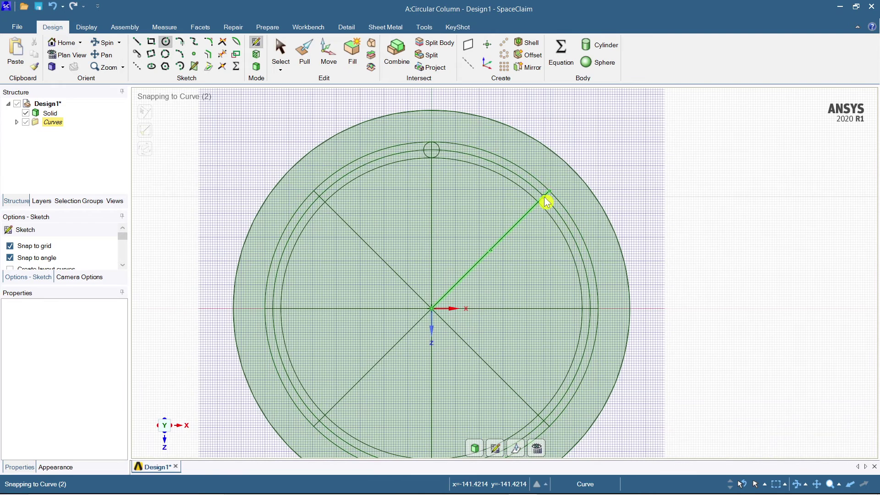
pyautogui.click(544, 198)
pyautogui.click(551, 207)
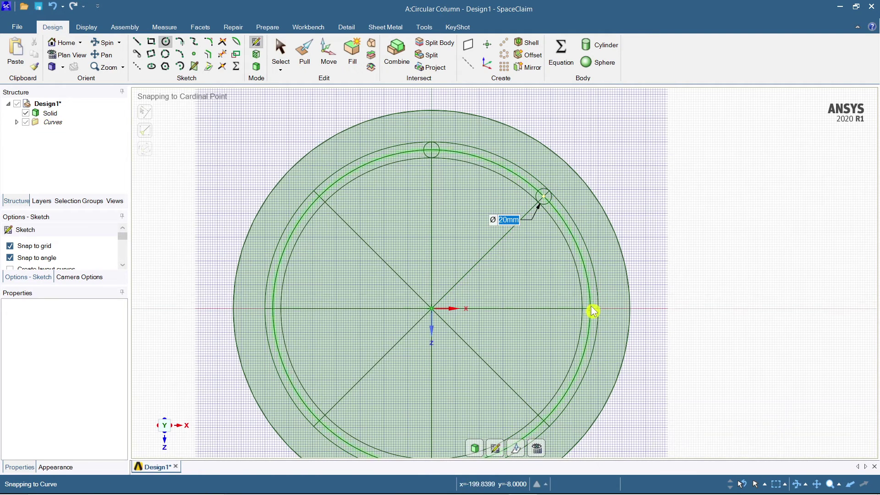
pyautogui.click(590, 309)
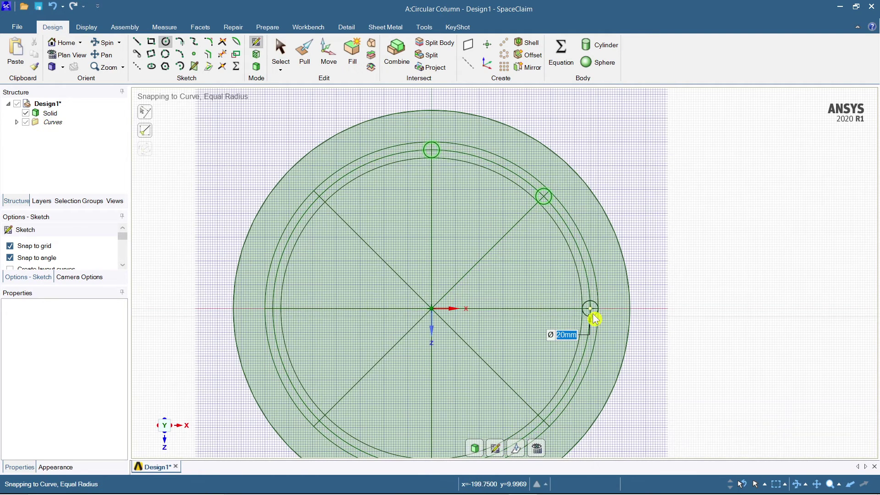
pyautogui.click(549, 422)
pyautogui.click(548, 423)
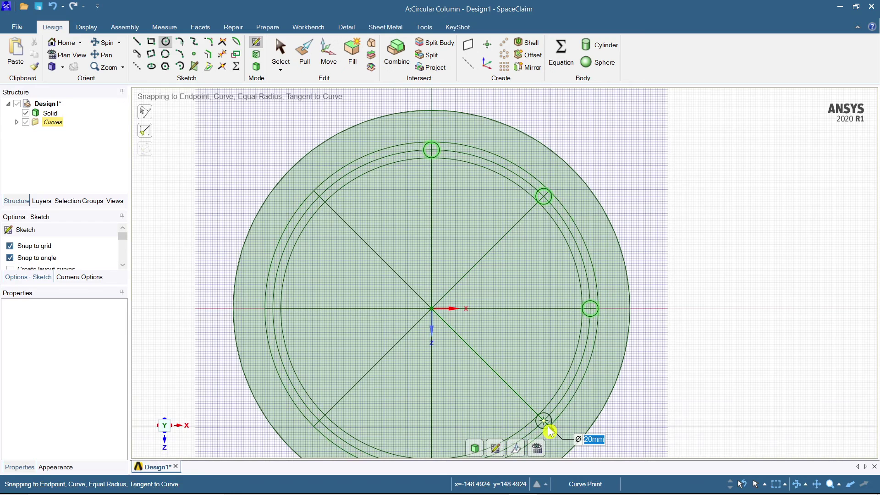
# Add 20 mm diameter circles where the middle circle meets the upper-left diagonal, left horizontal, lower-left diagonal and lower vertical lines.
pyautogui.click(320, 197)
pyautogui.click(320, 197)
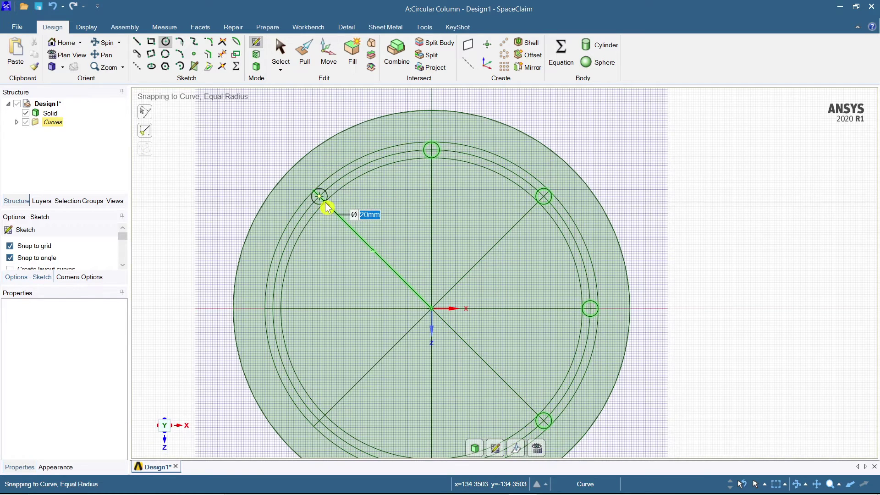
pyautogui.click(327, 208)
pyautogui.keyDown('shift'); pyautogui.moveTo(433, 339); pyautogui.dragTo(451, 253, button='middle'); pyautogui.keyUp('shift')
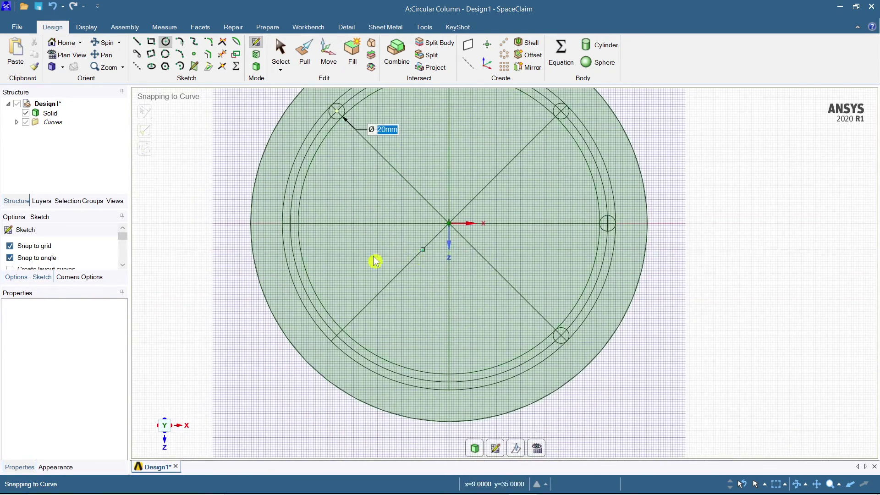
pyautogui.click(294, 226)
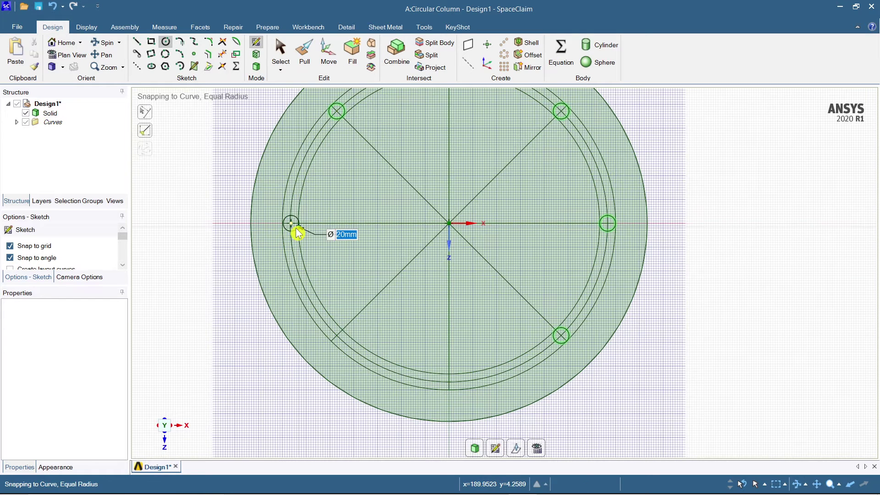
pyautogui.click(338, 338)
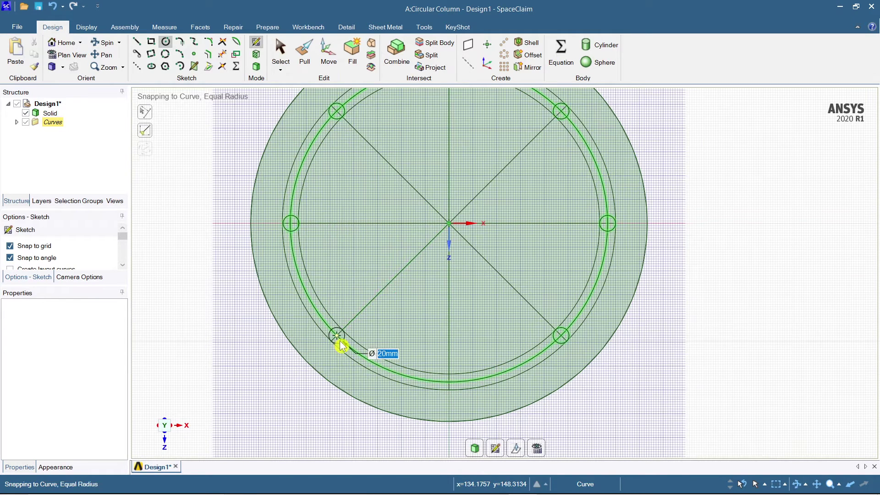
pyautogui.click(343, 347)
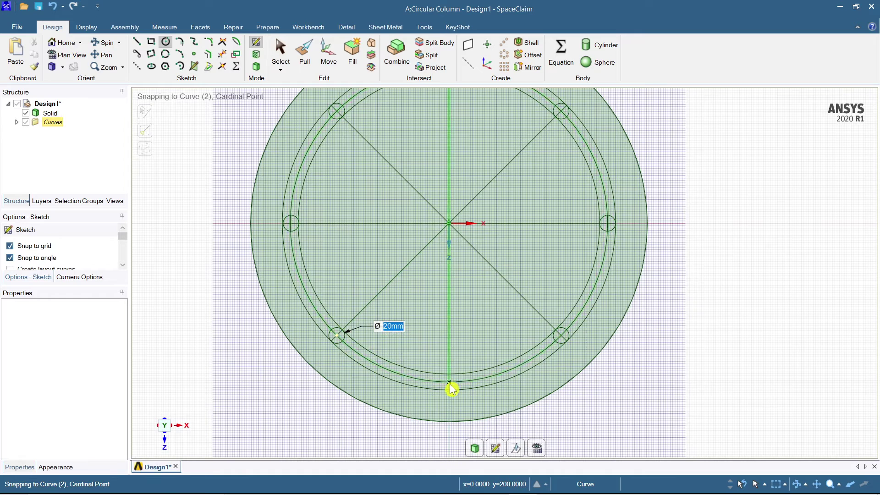
pyautogui.click(450, 384)
pyautogui.click(453, 394)
pyautogui.press('Escape')
# Offset the 420 mm diameter circle slightly outward to create a new circle just outside the eight bar circles.
pyautogui.scroll(2, 403, 151)
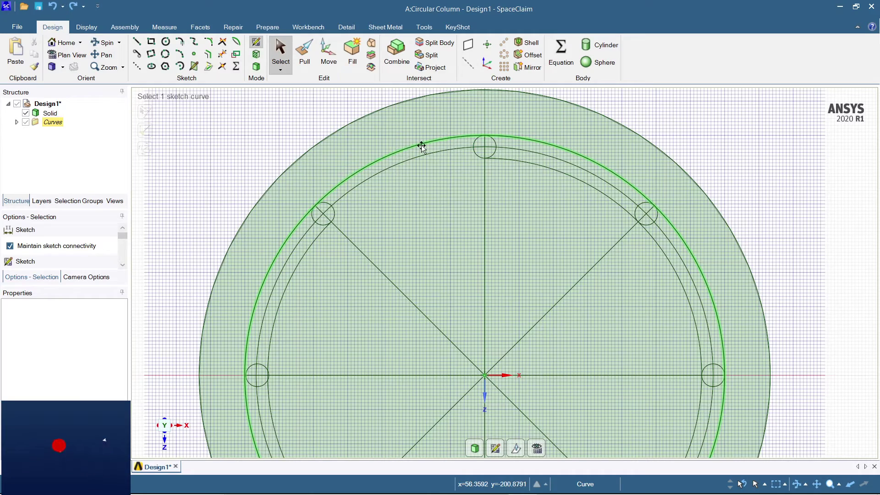
pyautogui.scroll(3, 321, 211)
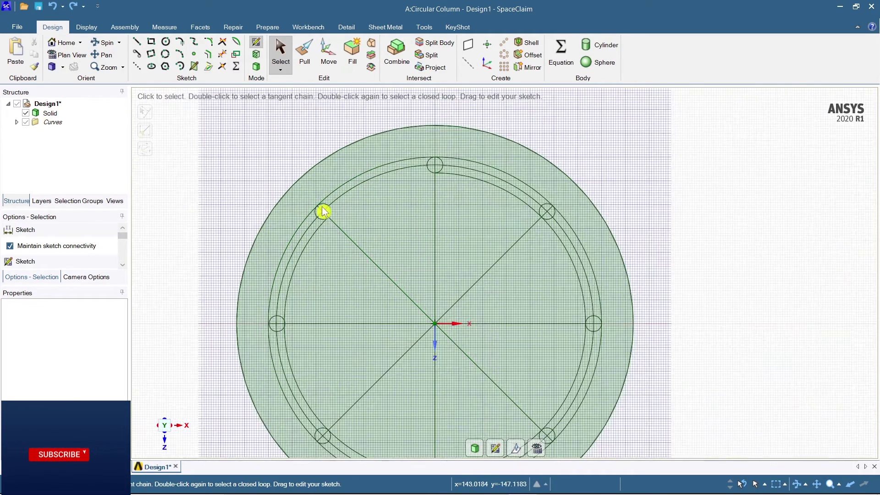
pyautogui.scroll(1, 323, 212)
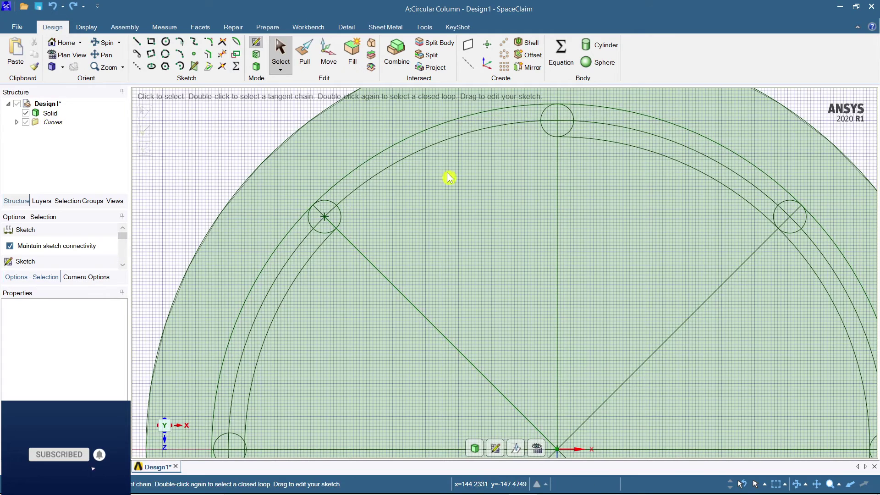
pyautogui.scroll(-1, 419, 132)
pyautogui.click(427, 130)
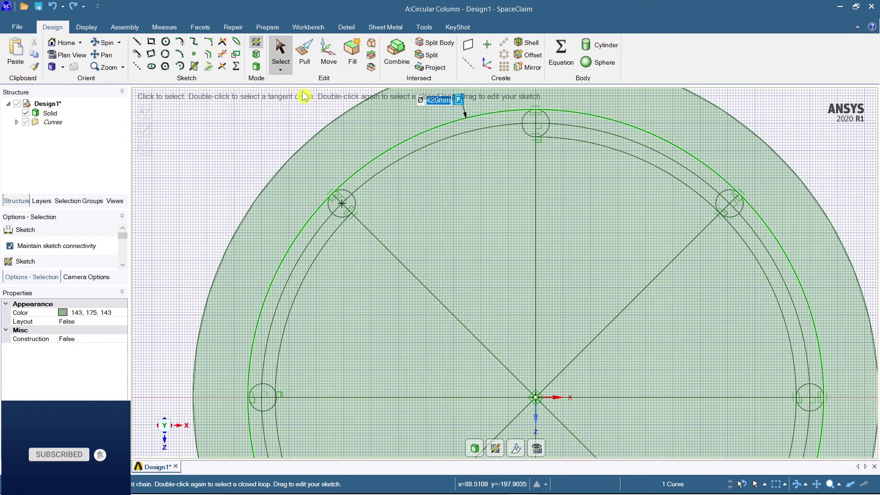
pyautogui.click(208, 54)
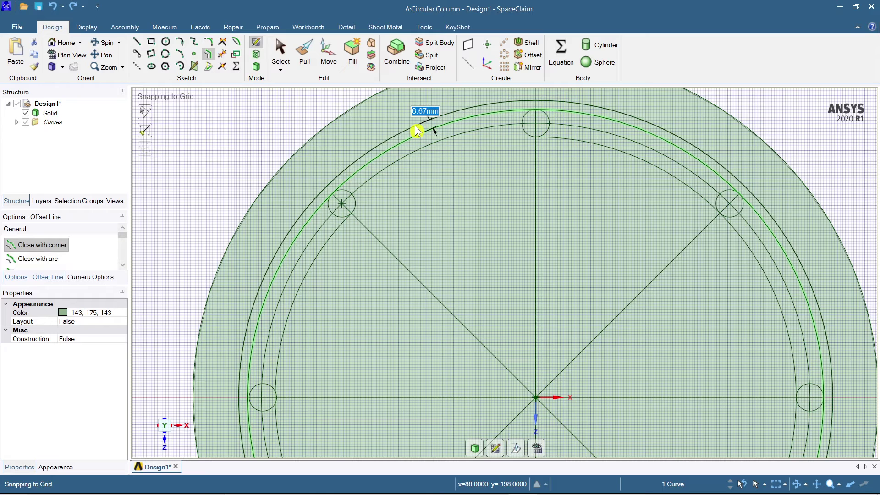
pyautogui.click(417, 131)
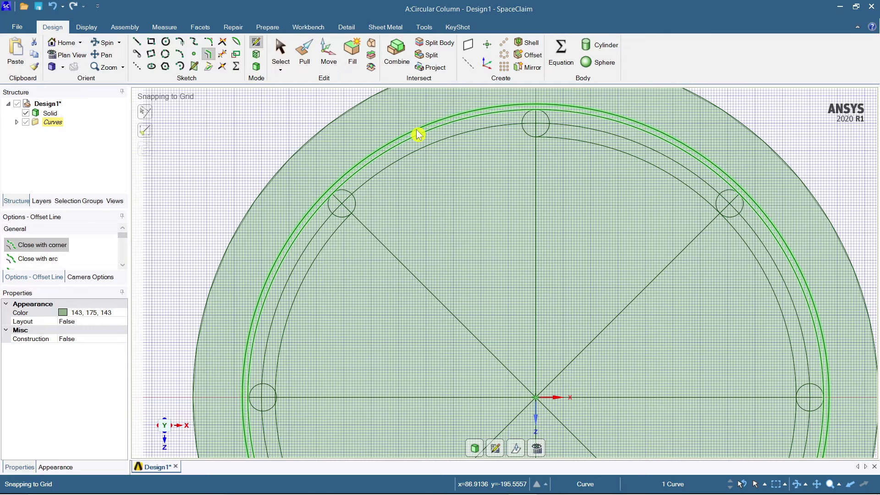
pyautogui.click(414, 144)
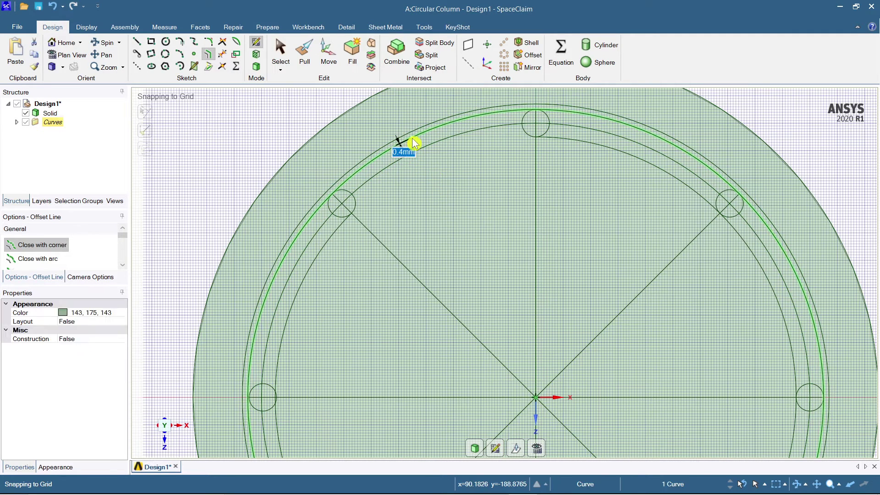
pyautogui.press('Escape')
# Delete the three inner guide circles and all radial lines, keeping the new outer offset and bar circles, and return to solid modelling.
pyautogui.press('s')
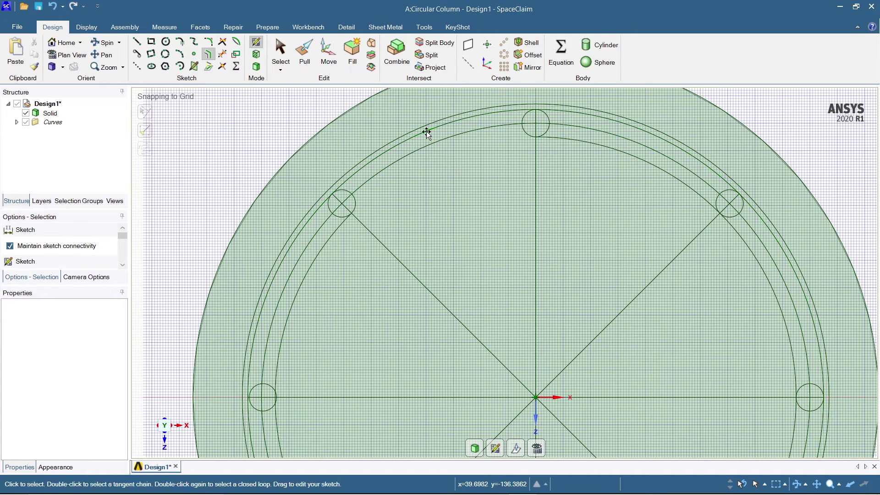
pyautogui.click(426, 132)
pyautogui.click(416, 151)
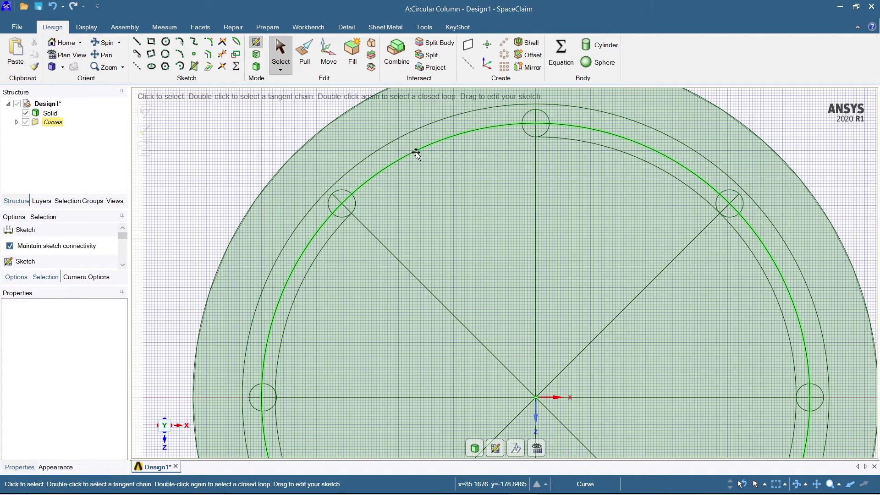
pyautogui.click(408, 147)
pyautogui.press('Delete')
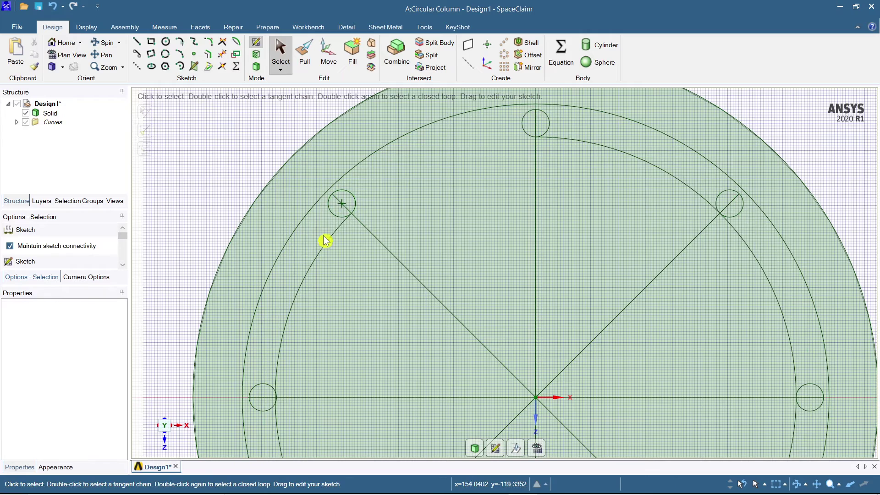
pyautogui.click(327, 244)
pyautogui.click(499, 238)
pyautogui.scroll(-6, 502, 231)
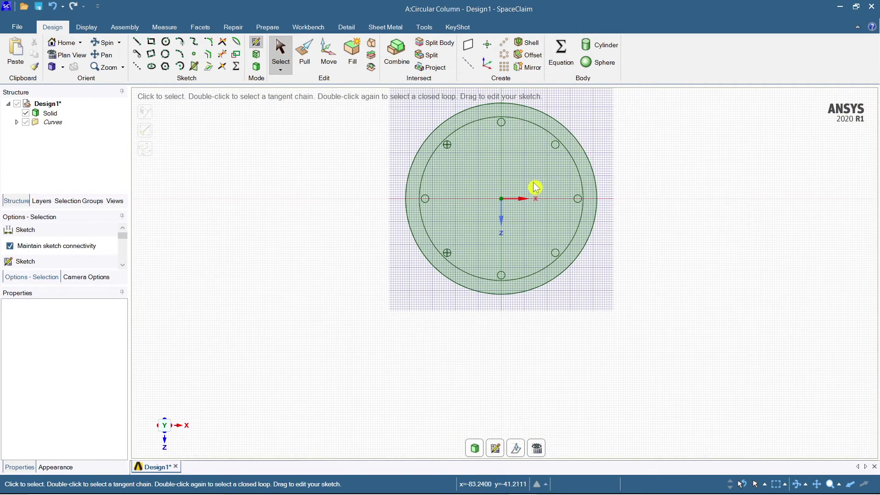
pyautogui.moveTo(538, 184)
pyautogui.keyDown('ctrl'); pyautogui.mouseDown(button='middle')
pyautogui.moveTo(521, 233)
pyautogui.moveTo(514, 229)
pyautogui.mouseUp(button='middle'); pyautogui.keyUp('ctrl')
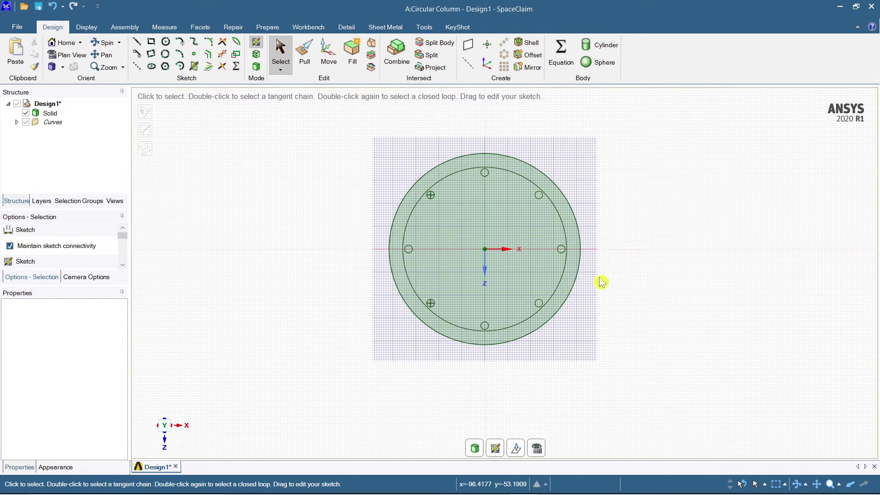
pyautogui.press('d')
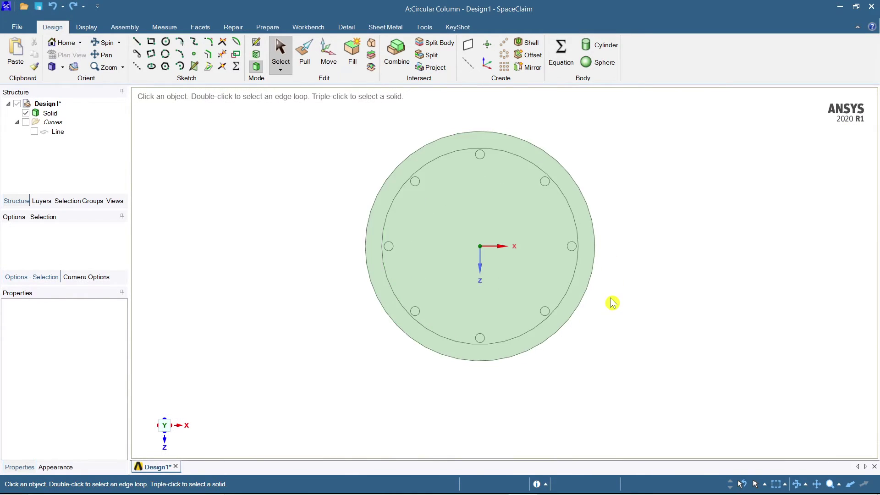
# Pull the eight small circular faces on the column's top down 3000 mm to cut the bar holes through its full height.
pyautogui.click(416, 182)
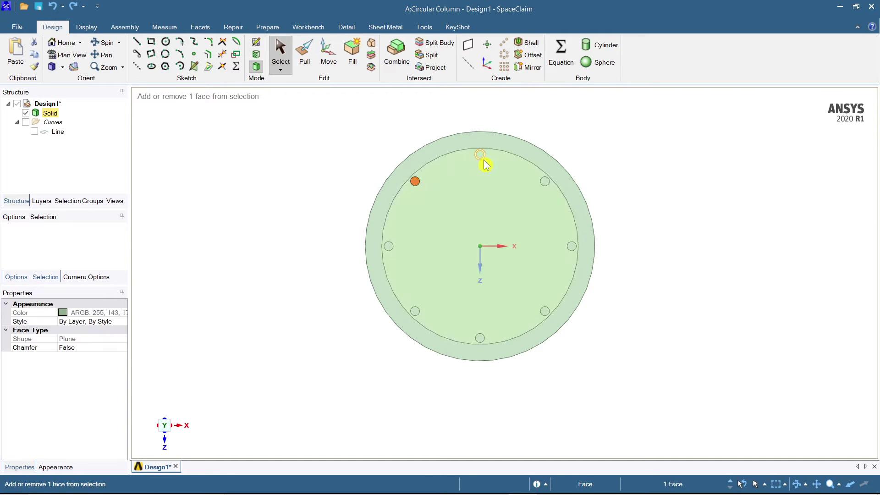
pyautogui.keyDown('ctrl'); pyautogui.click(480, 155); pyautogui.keyUp('ctrl')
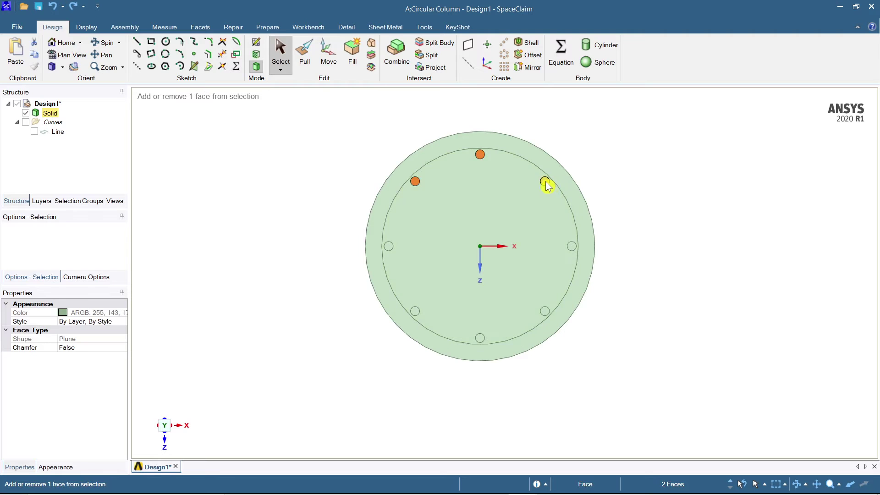
pyautogui.keyDown('ctrl'); pyautogui.click(546, 183); pyautogui.keyUp('ctrl')
pyautogui.keyDown('ctrl'); pyautogui.click(571, 248); pyautogui.keyUp('ctrl')
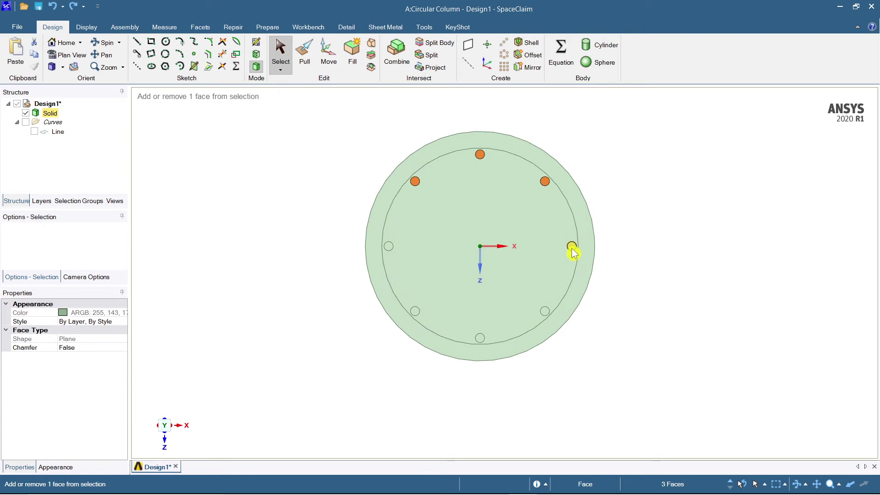
pyautogui.keyDown('ctrl'); pyautogui.click(545, 312); pyautogui.keyUp('ctrl')
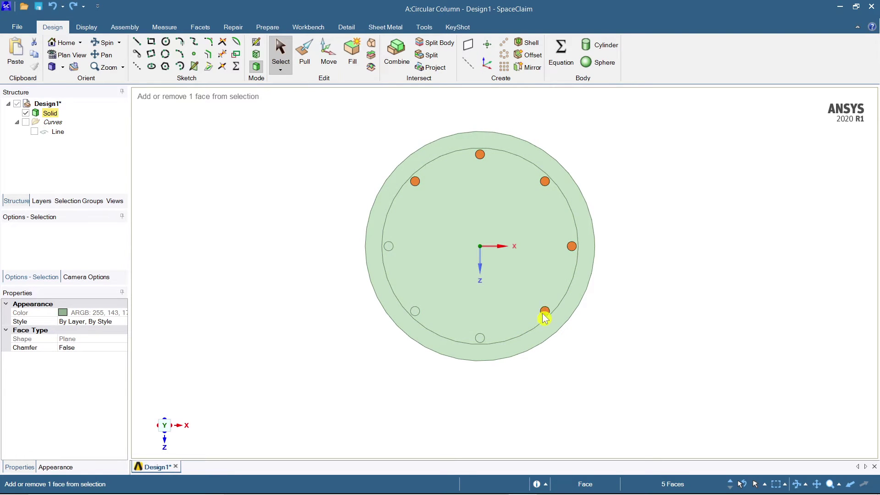
pyautogui.keyDown('ctrl'); pyautogui.click(415, 312); pyautogui.keyUp('ctrl')
pyautogui.keyDown('ctrl'); pyautogui.click(390, 248); pyautogui.keyUp('ctrl')
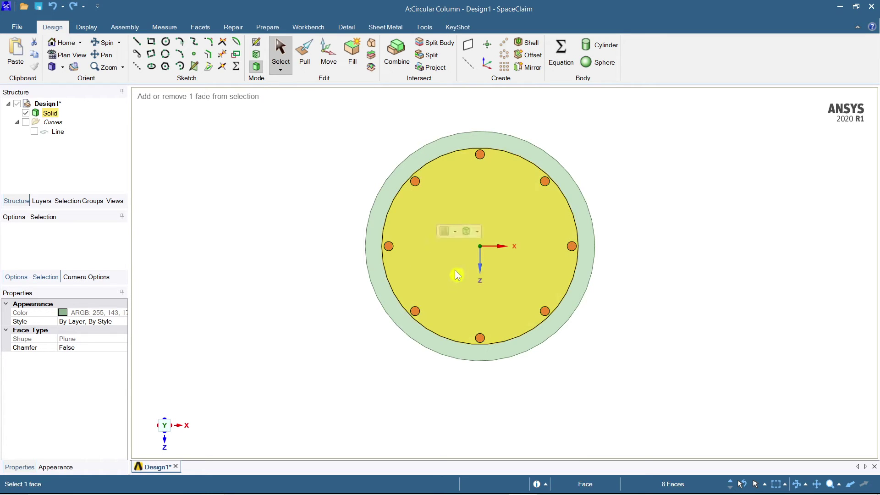
pyautogui.click(54, 69)
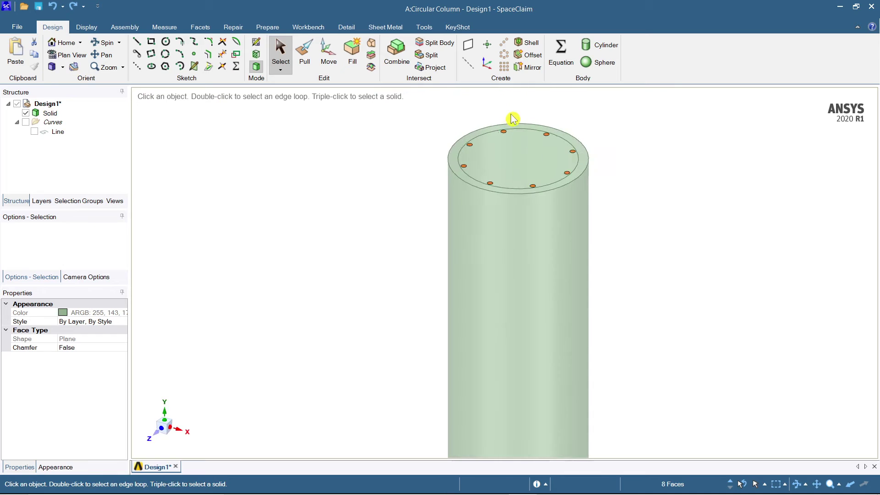
pyautogui.press('p')
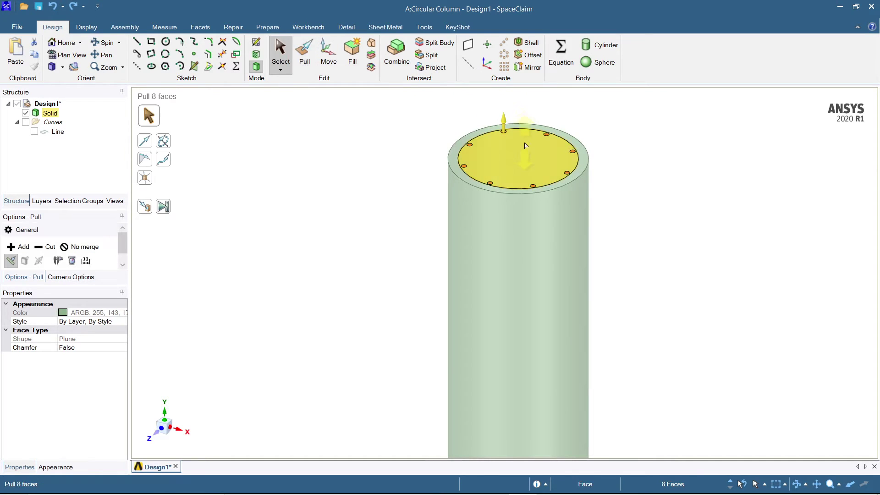
pyautogui.moveTo(502, 130); pyautogui.dragTo(517, 324)
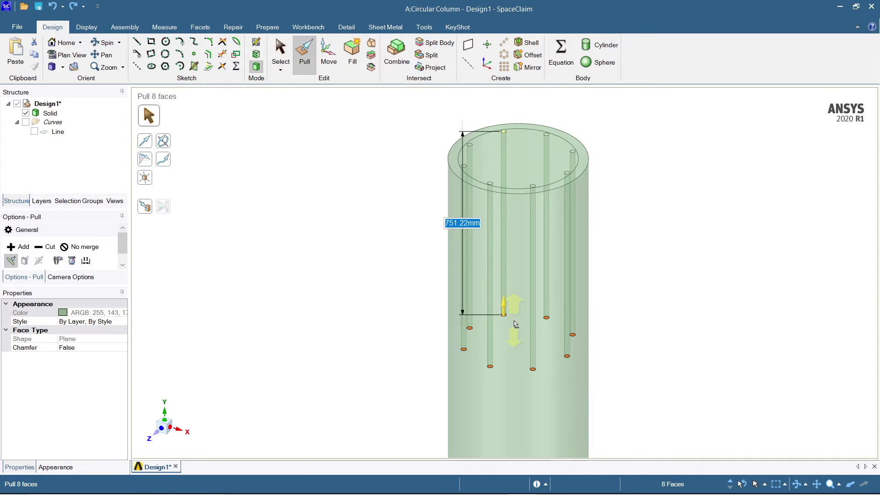
pyautogui.write('3000')
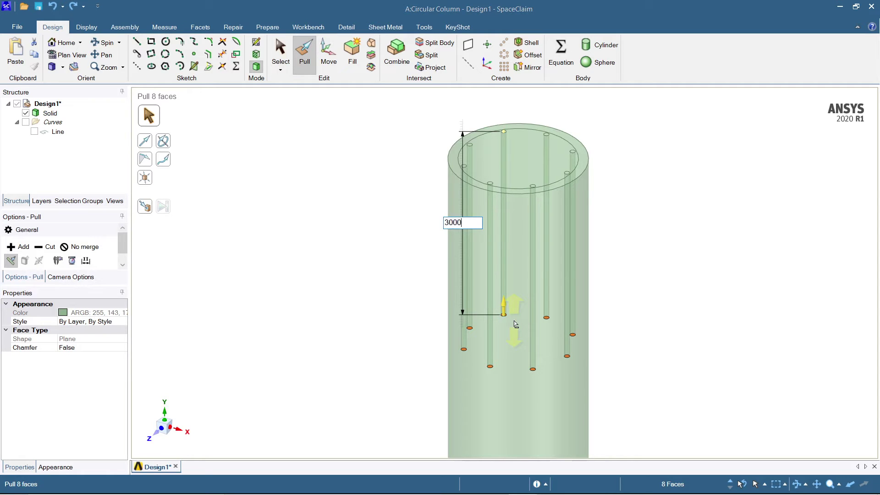
pyautogui.press('Return')
pyautogui.scroll(-5, 633, 348)
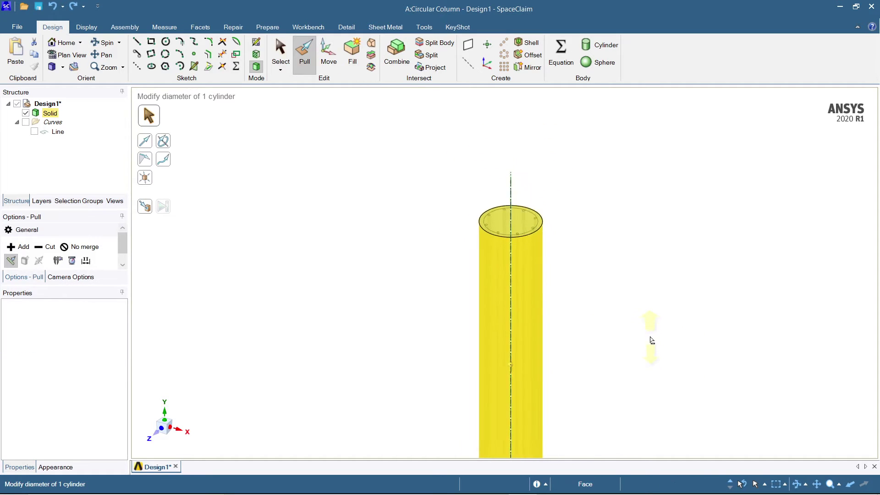
pyautogui.scroll(-2, 633, 337)
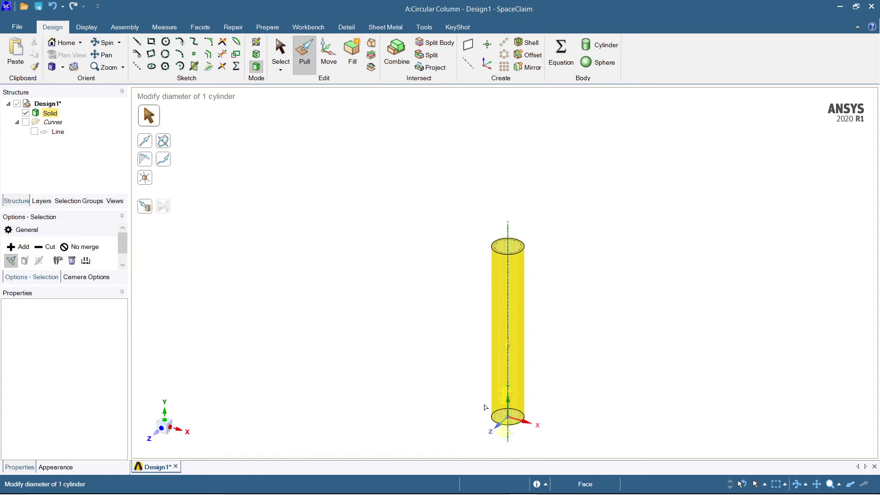
pyautogui.press('Escape')
# Examine the eight bar holes at the column's top from an angle and in plan view of the inner top face.
pyautogui.click(510, 245)
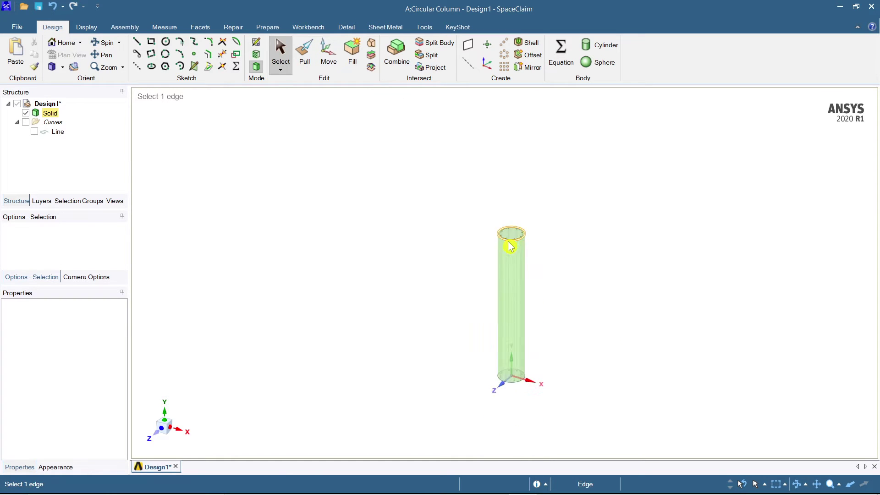
pyautogui.click(516, 243)
pyautogui.scroll(4, 516, 243)
pyautogui.scroll(1, 525, 227)
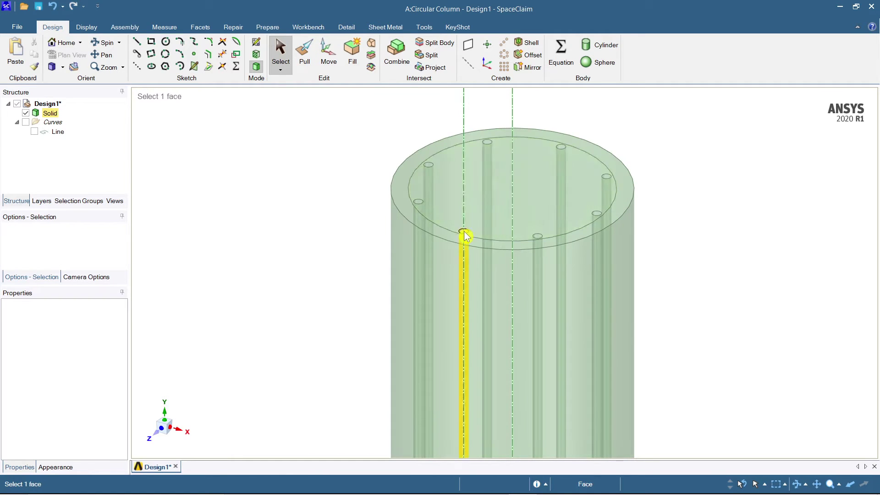
pyautogui.moveTo(543, 272); pyautogui.dragTo(541, 365, button='middle')
pyautogui.click(493, 188)
pyautogui.click(66, 54)
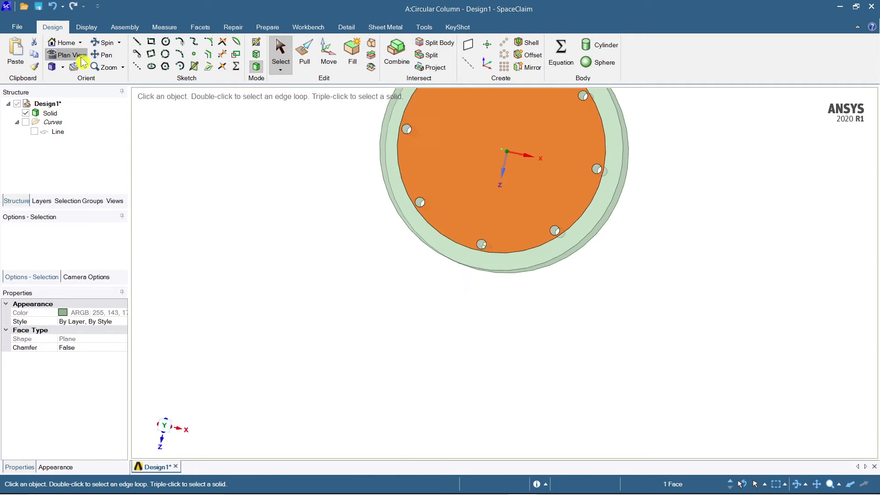
pyautogui.click(672, 342)
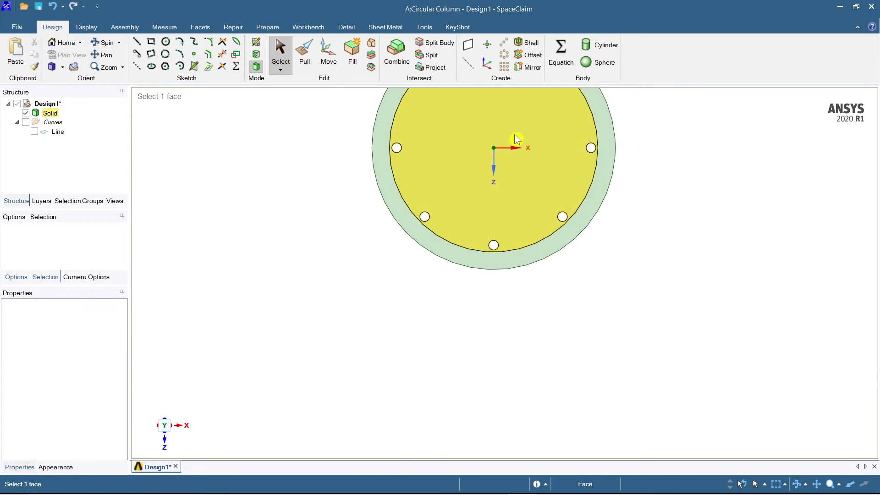
pyautogui.scroll(3, 515, 136)
pyautogui.scroll(-5, 514, 136)
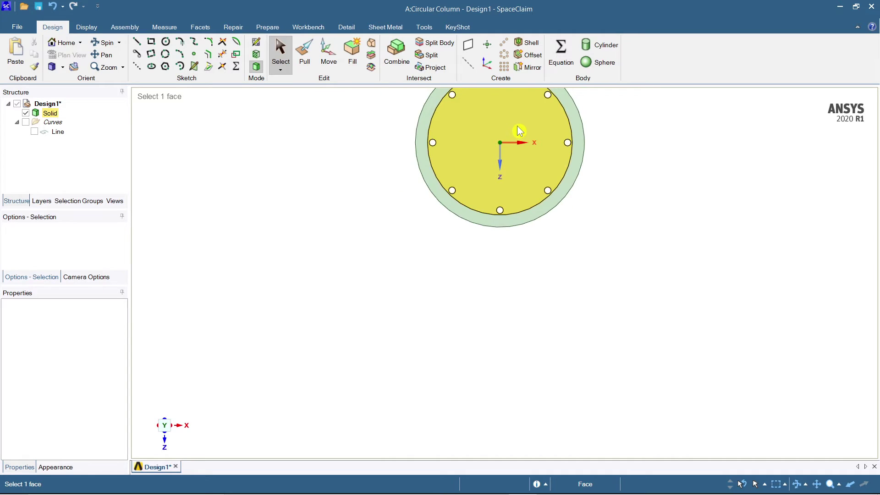
pyautogui.scroll(3, 520, 138)
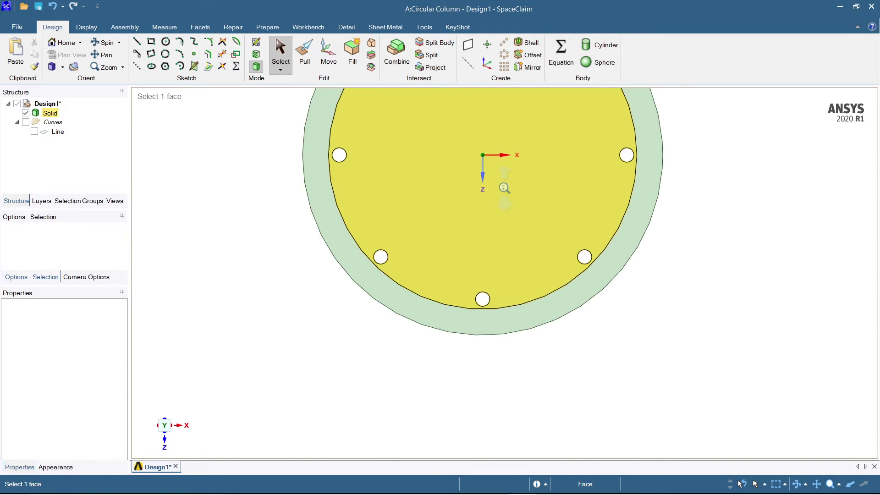
# Start a sketch on the column's inner top face in plan view and draw a 20 mm circle over the hole on the −Z side.
pyautogui.keyDown('shift'); pyautogui.moveTo(652, 177); pyautogui.dragTo(642, 242, button='middle'); pyautogui.keyUp('shift')
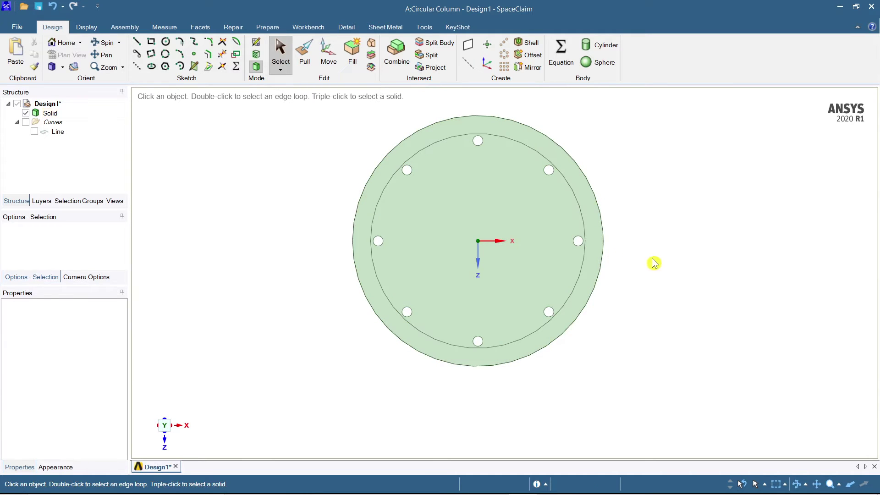
pyautogui.moveTo(525, 304); pyautogui.dragTo(570, 252, button='middle')
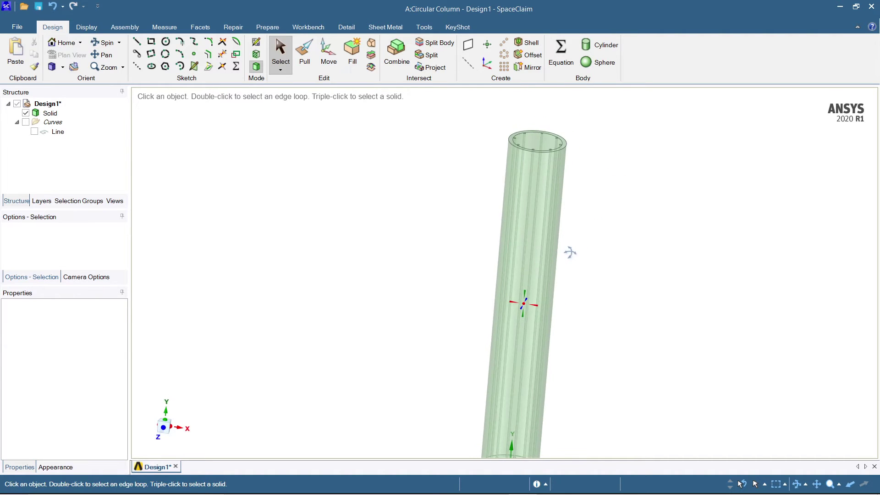
pyautogui.click(544, 146)
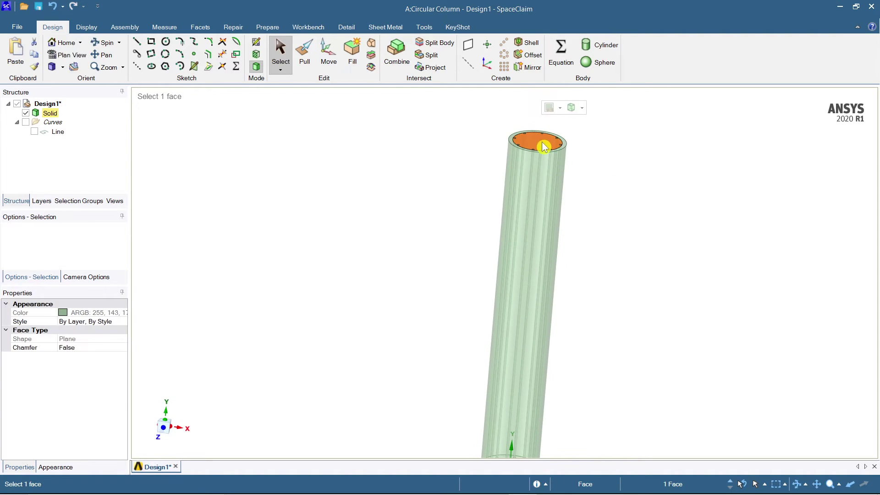
pyautogui.click(71, 56)
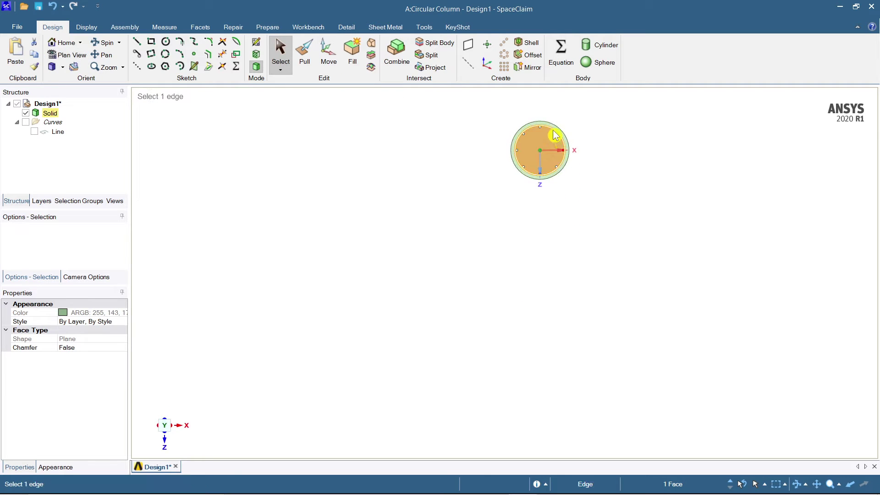
pyautogui.click(165, 43)
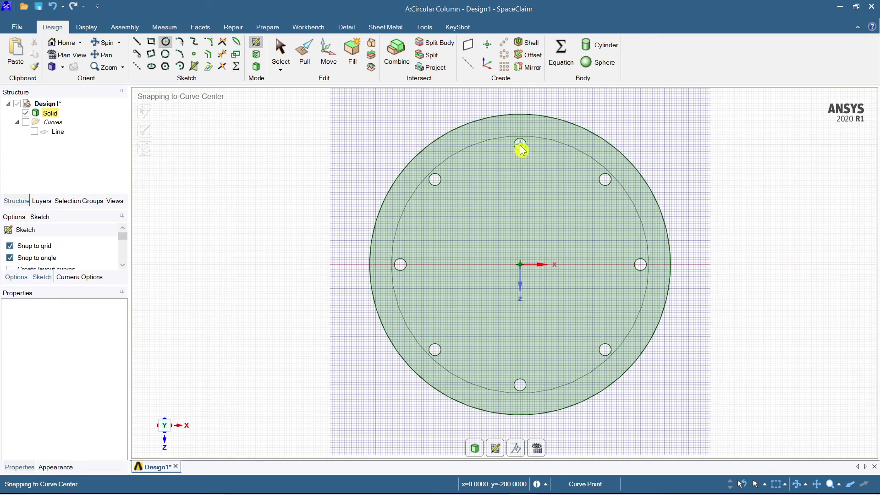
pyautogui.scroll(3, 521, 148)
pyautogui.click(521, 144)
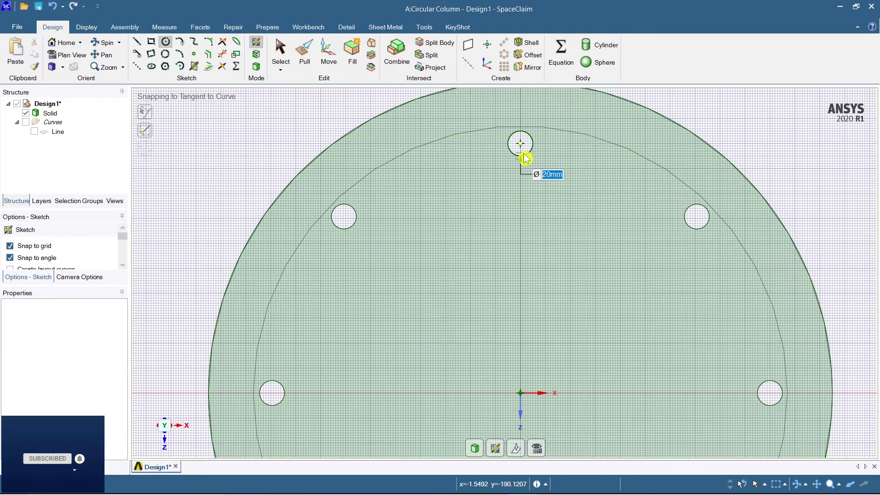
pyautogui.click(526, 159)
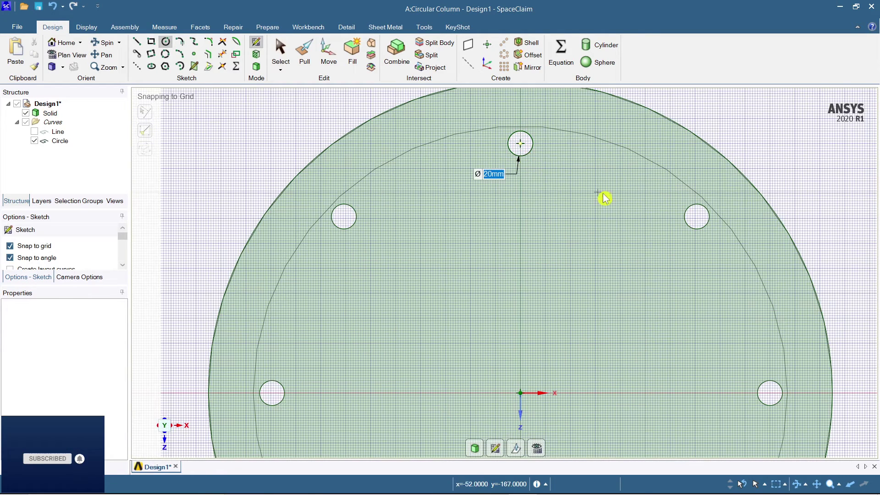
# Draw matching 20 mm circles over the two diagonal holes on the −Z half and the two holes on the X axis.
pyautogui.click(698, 217)
pyautogui.click(702, 232)
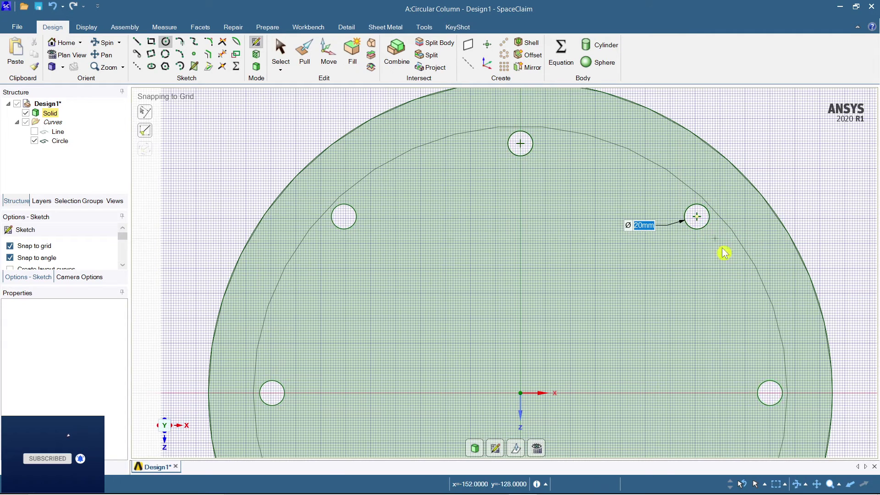
pyautogui.click(771, 393)
pyautogui.click(777, 403)
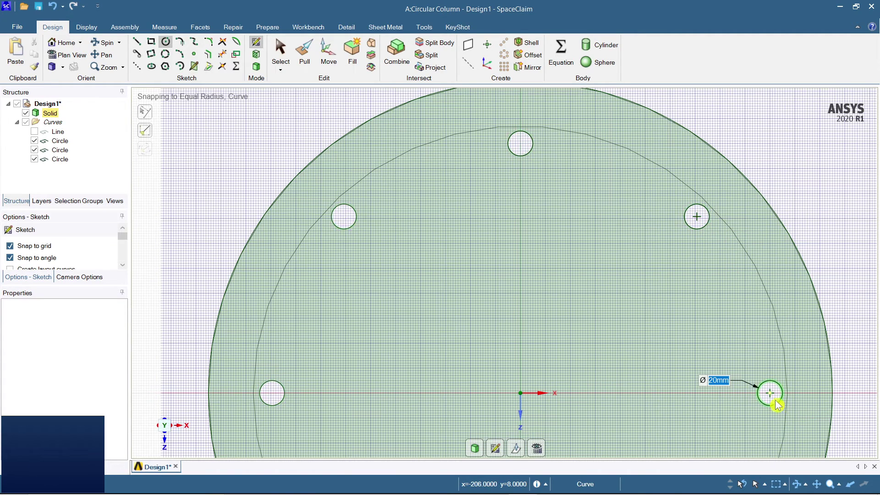
pyautogui.click(348, 232)
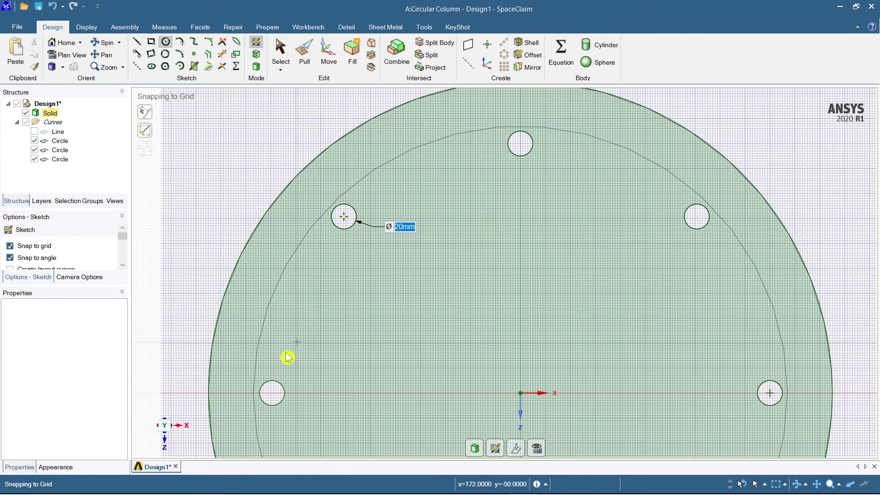
pyautogui.click(272, 395)
pyautogui.click(277, 408)
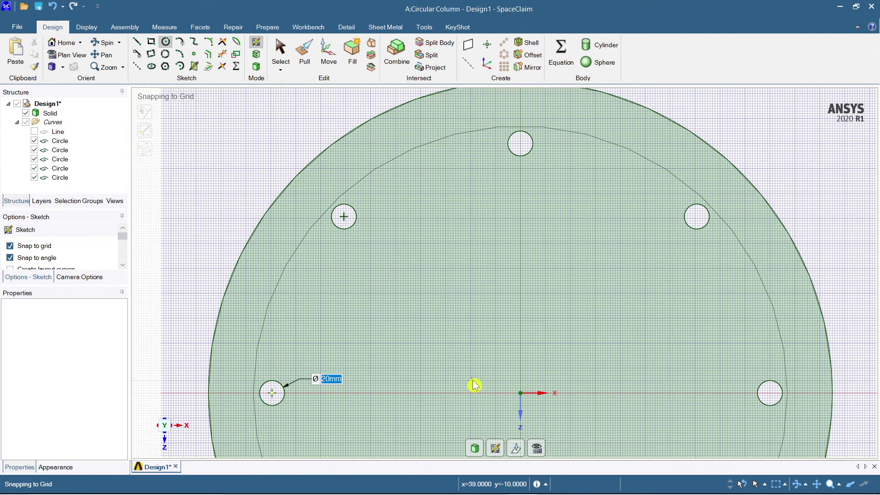
# Draw 20 mm circles over the three holes on the +Z half, and again over the hole on the +X side.
pyautogui.scroll(-2, 477, 381)
pyautogui.keyDown('shift'); pyautogui.moveTo(482, 392); pyautogui.dragTo(445, 196, button='middle'); pyautogui.keyUp('shift')
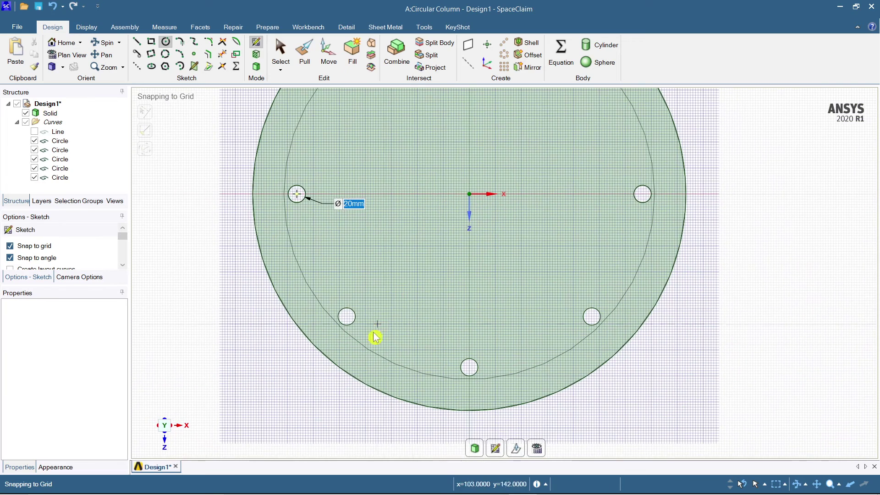
pyautogui.click(346, 317)
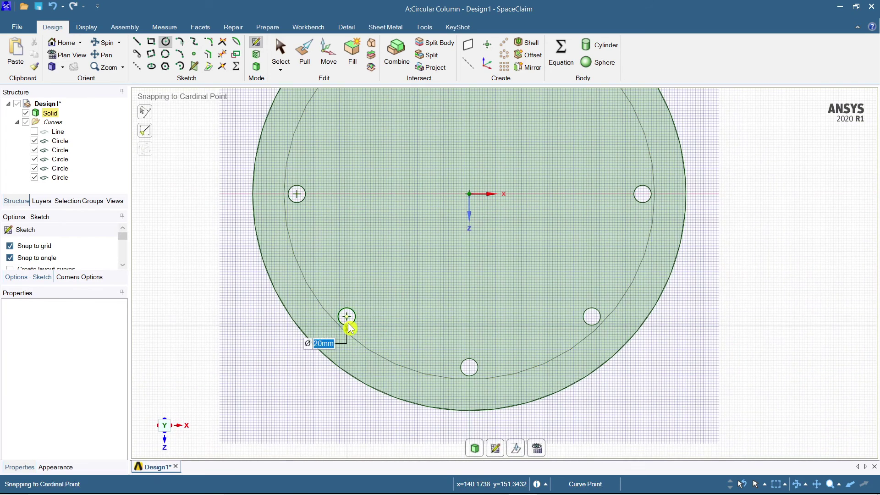
pyautogui.click(346, 330)
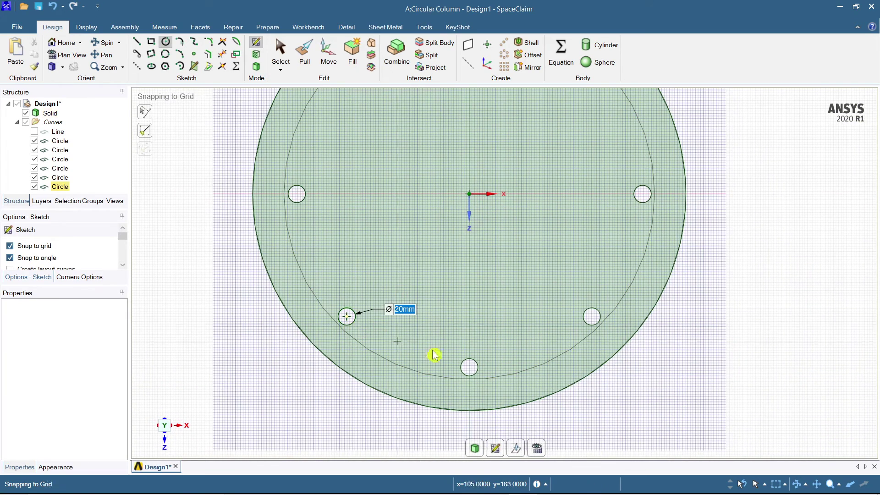
pyautogui.click(469, 367)
pyautogui.click(477, 376)
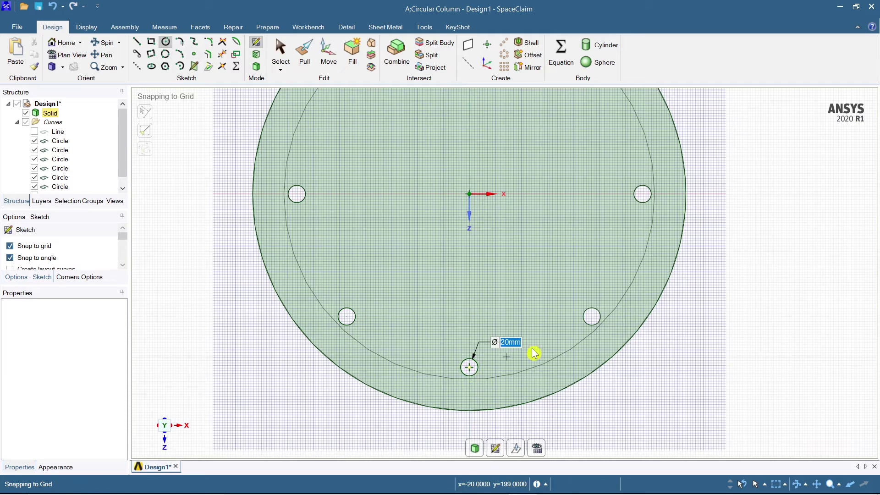
pyautogui.click(592, 317)
pyautogui.click(596, 330)
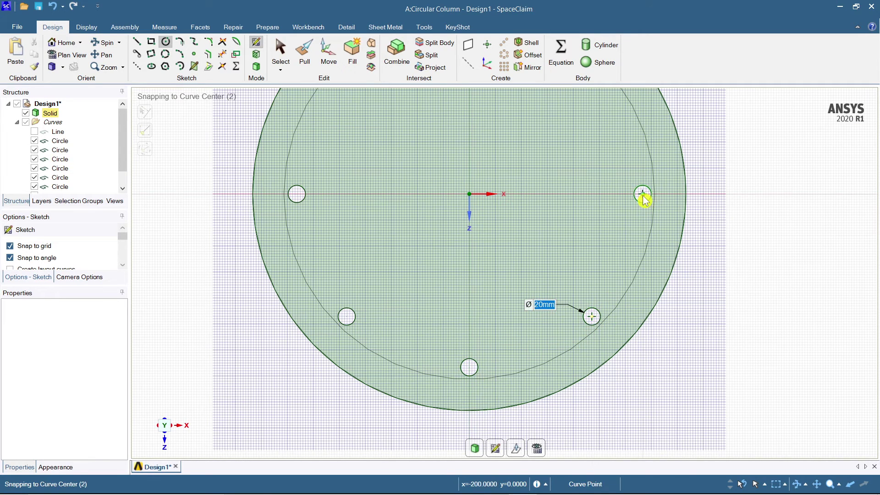
pyautogui.click(643, 194)
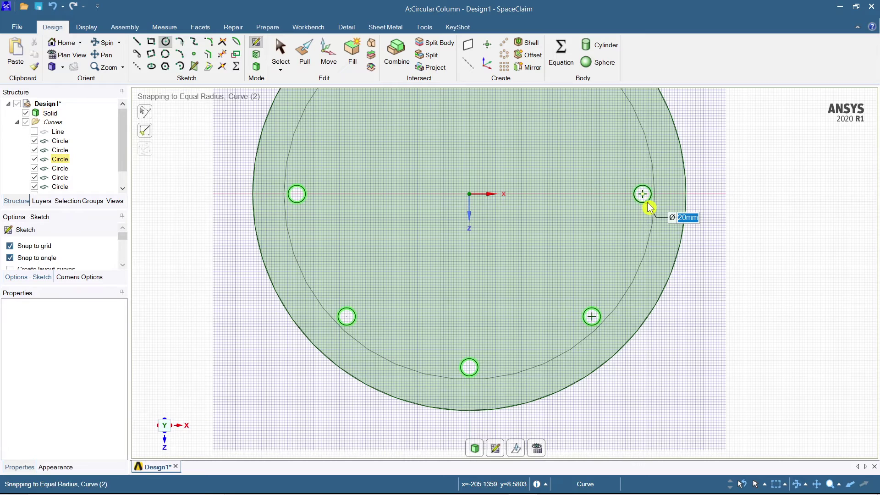
pyautogui.write('20')
pyautogui.press('Return')
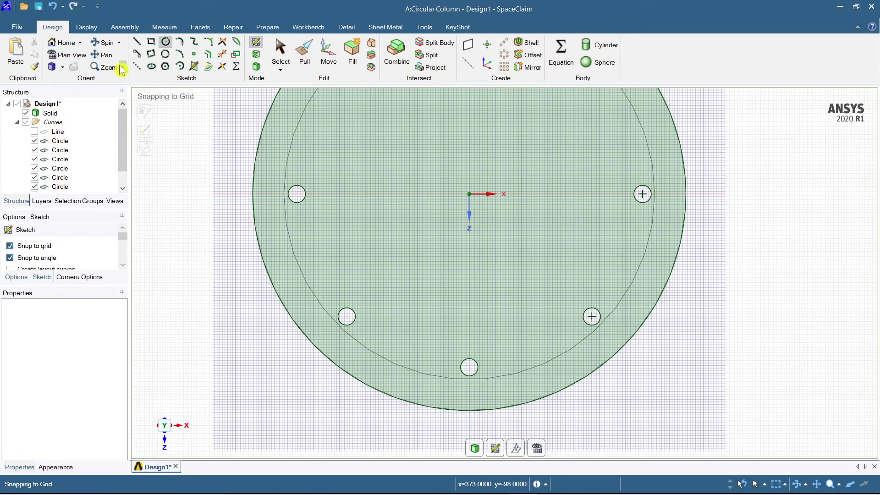
# Show the column isometrically and leave the sketch for solid modelling, turning the circles into surface faces.
pyautogui.click(52, 66)
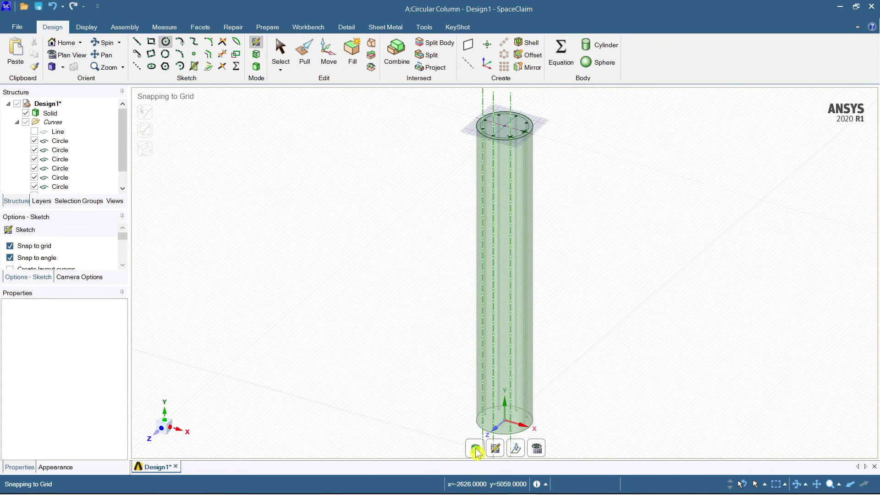
pyautogui.press('p')
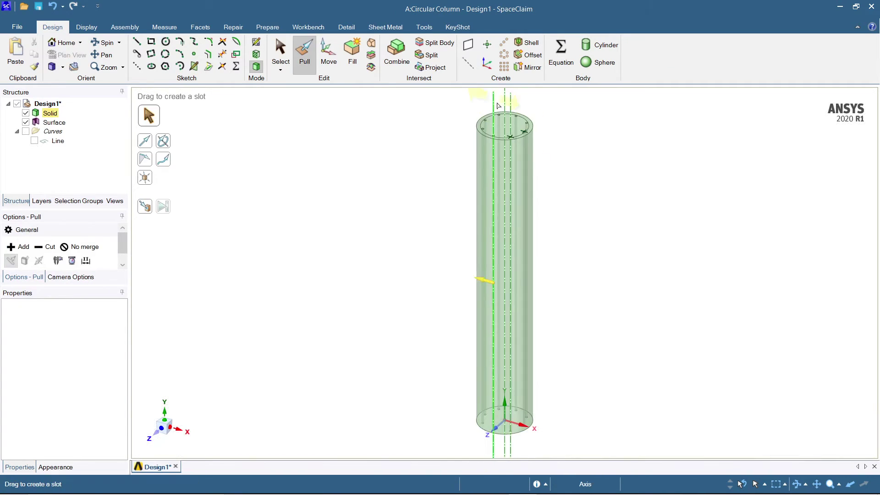
pyautogui.press('s')
pyautogui.scroll(5, 497, 301)
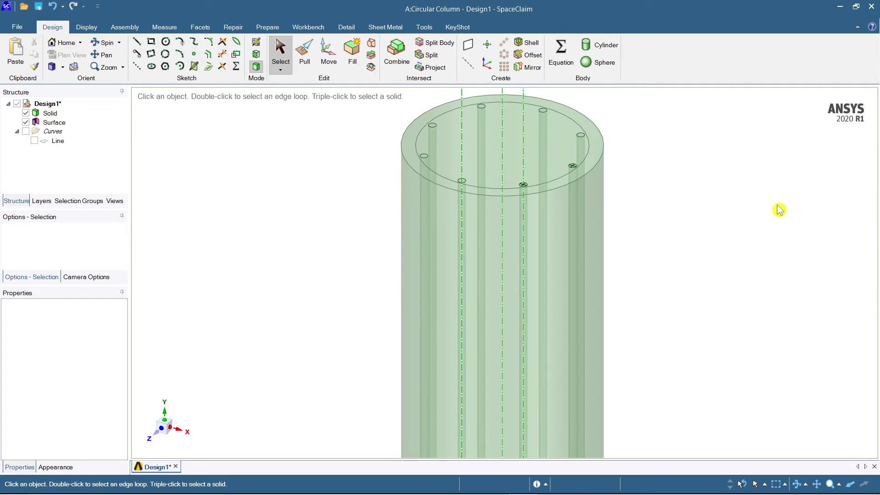
pyautogui.scroll(3, 456, 194)
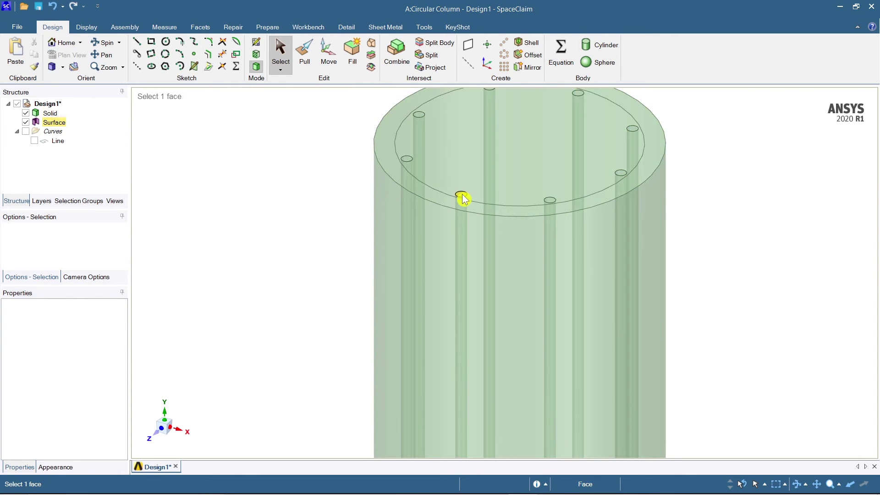
# Pull the eight circular surface faces at the column's top upward about 2920 mm to form separate bar solids.
pyautogui.click(463, 198)
pyautogui.scroll(-2, 528, 170)
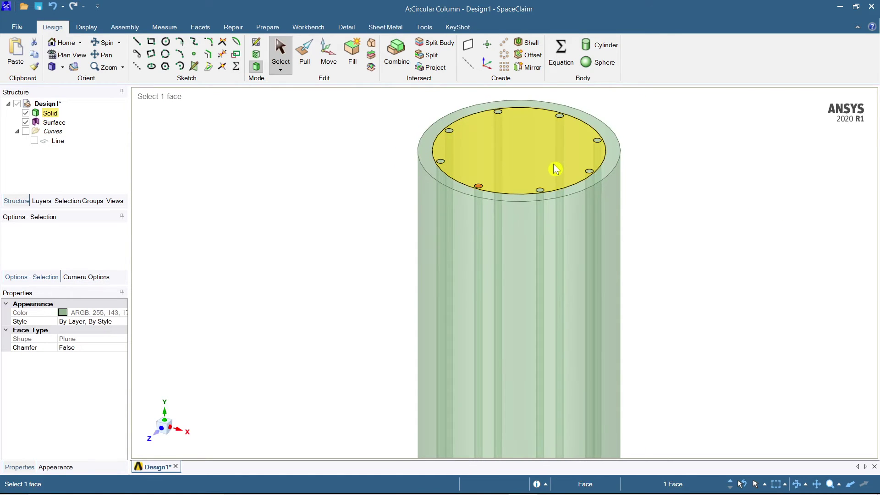
pyautogui.scroll(3, 525, 212)
pyautogui.keyDown('ctrl'); pyautogui.click(416, 211); pyautogui.keyUp('ctrl')
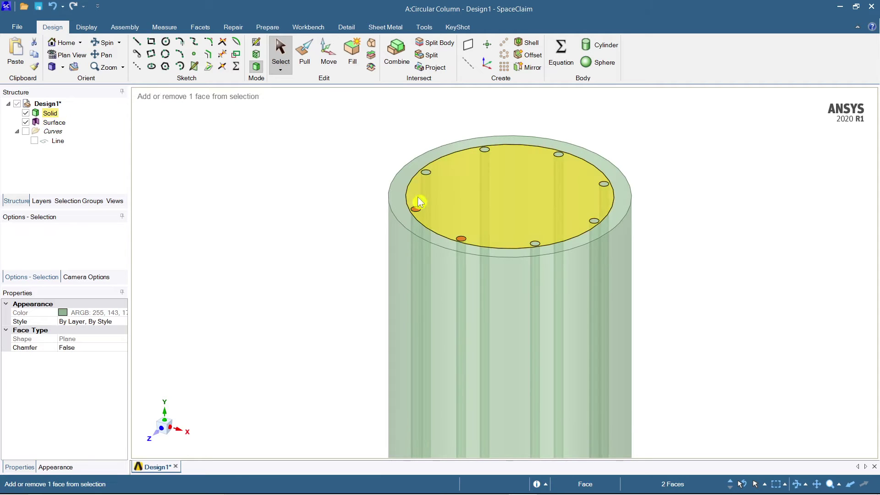
pyautogui.keyDown('ctrl'); pyautogui.click(426, 173); pyautogui.keyUp('ctrl')
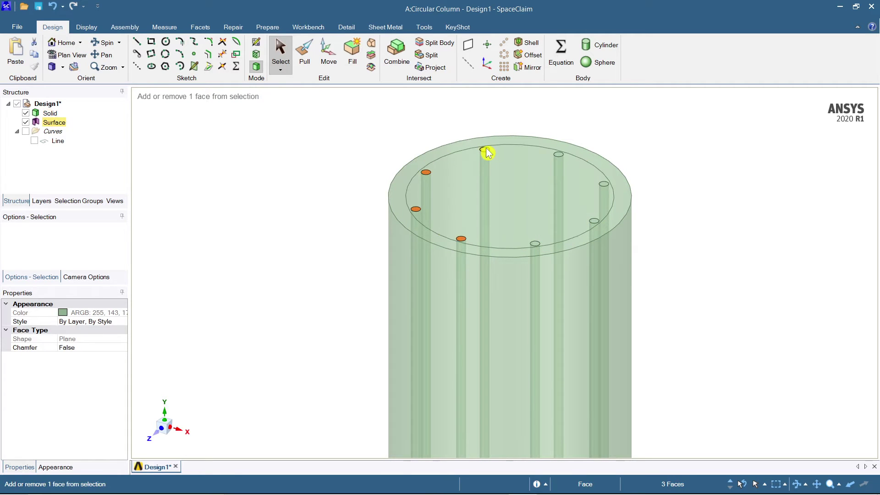
pyautogui.keyDown('ctrl'); pyautogui.click(486, 151); pyautogui.keyUp('ctrl')
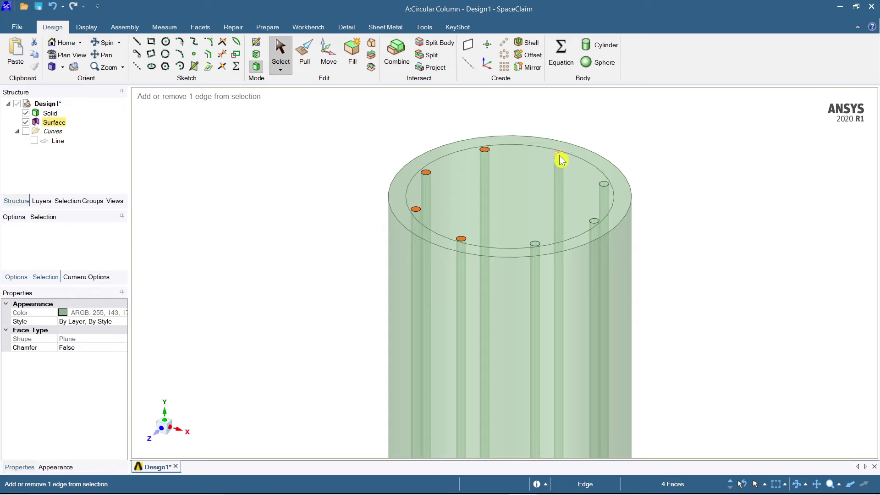
pyautogui.keyDown('ctrl'); pyautogui.click(559, 155); pyautogui.keyUp('ctrl')
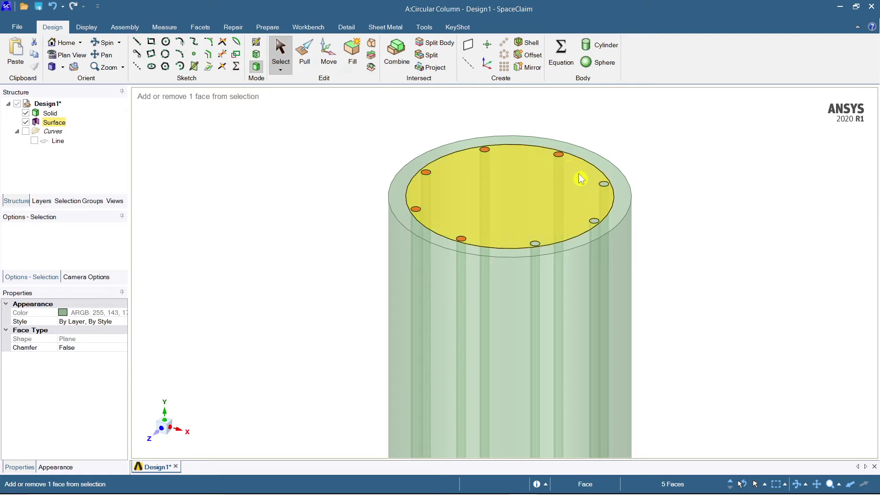
pyautogui.keyDown('ctrl'); pyautogui.click(604, 184); pyautogui.keyUp('ctrl')
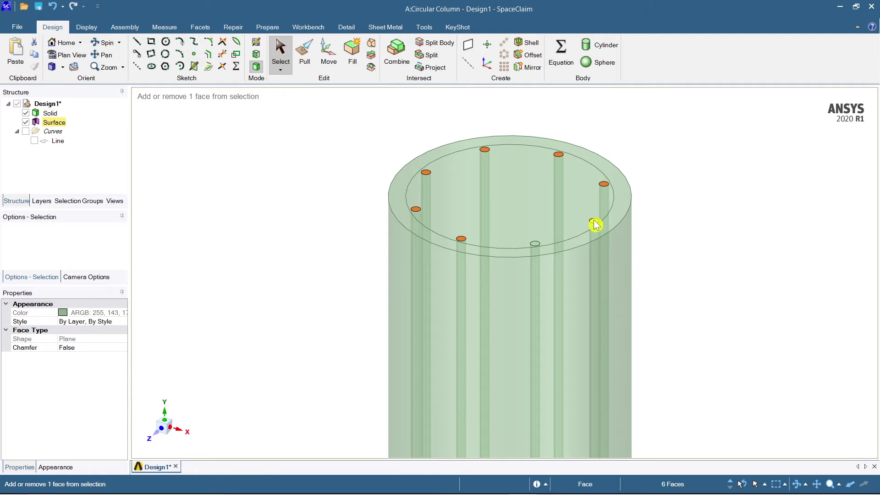
pyautogui.keyDown('ctrl'); pyautogui.click(594, 222); pyautogui.keyUp('ctrl')
pyautogui.keyDown('ctrl'); pyautogui.click(535, 247); pyautogui.keyUp('ctrl')
pyautogui.press('p')
pyautogui.click(309, 61)
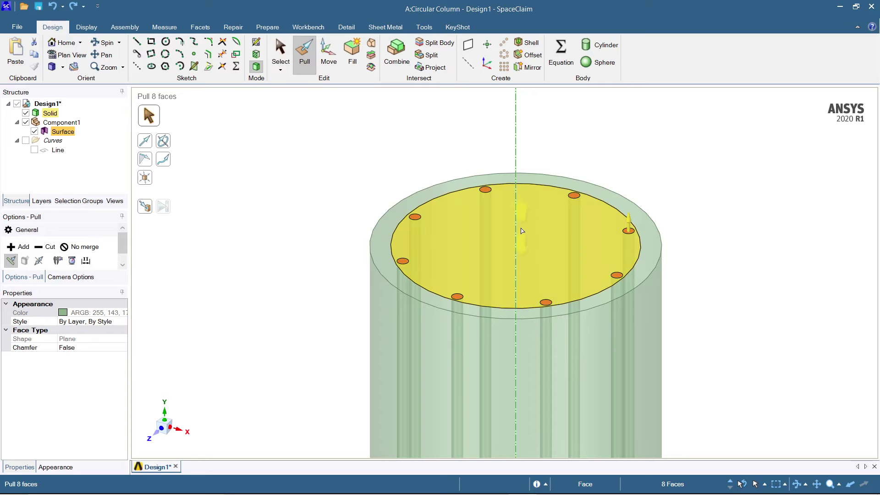
pyautogui.moveTo(523, 217); pyautogui.dragTo(531, 151)
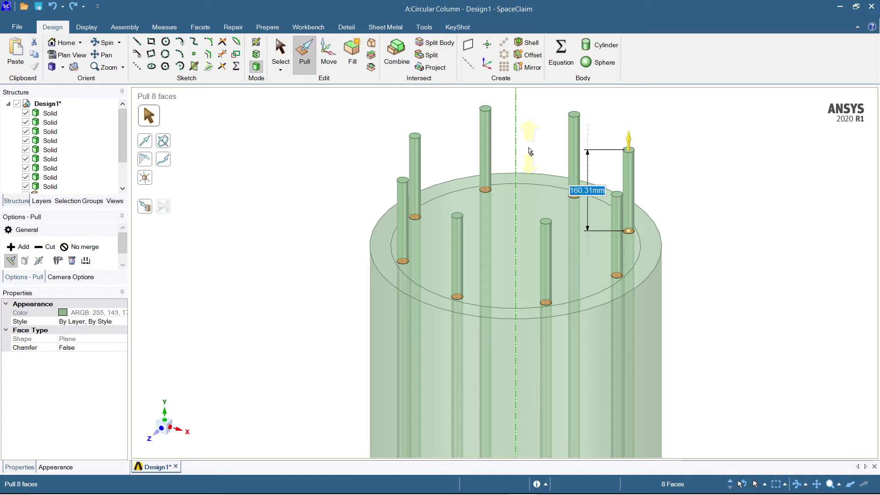
pyautogui.moveTo(531, 151); pyautogui.dragTo(730, 274)
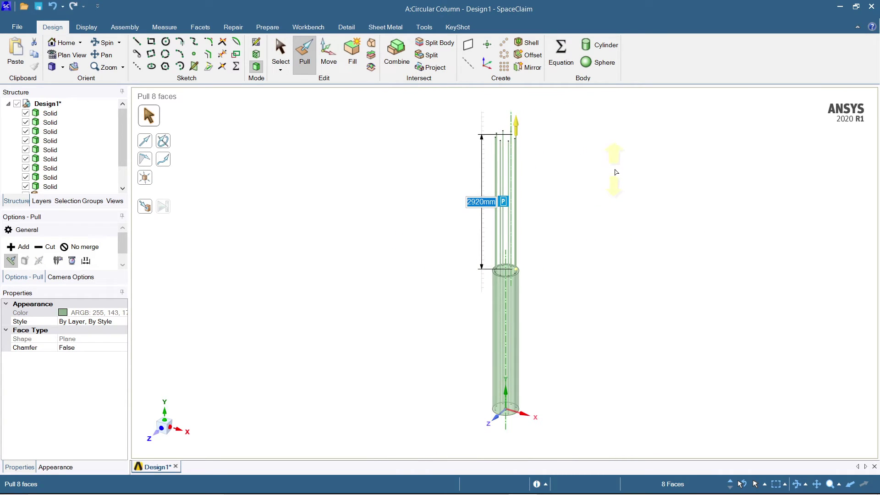
pyautogui.click(581, 168)
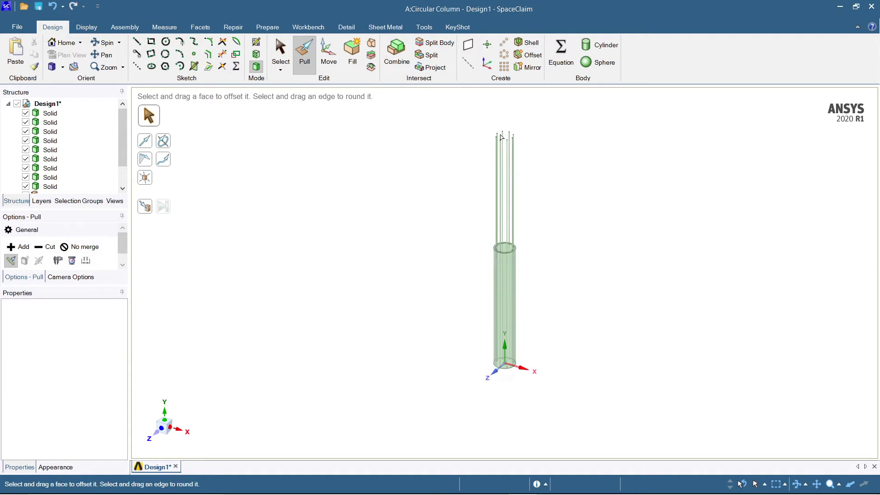
# Move all eight bars together about 2775 mm straight down into the column's holes.
pyautogui.scroll(2, 508, 118)
pyautogui.press('m')
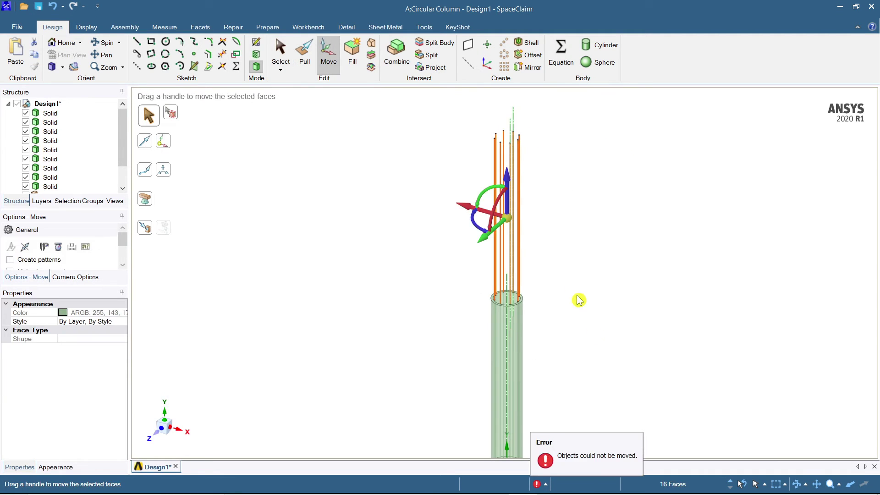
pyautogui.moveTo(507, 183); pyautogui.dragTo(512, 338)
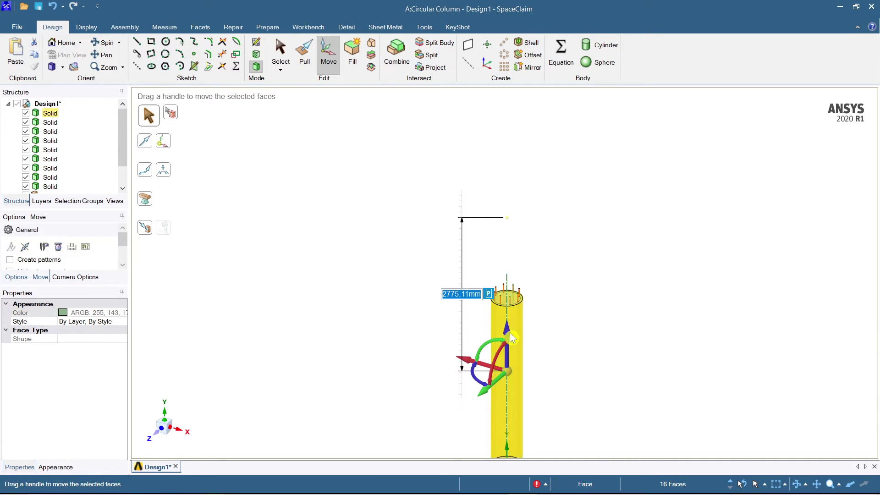
pyautogui.click(629, 311)
pyautogui.scroll(-3, 541, 340)
pyautogui.scroll(4, 524, 345)
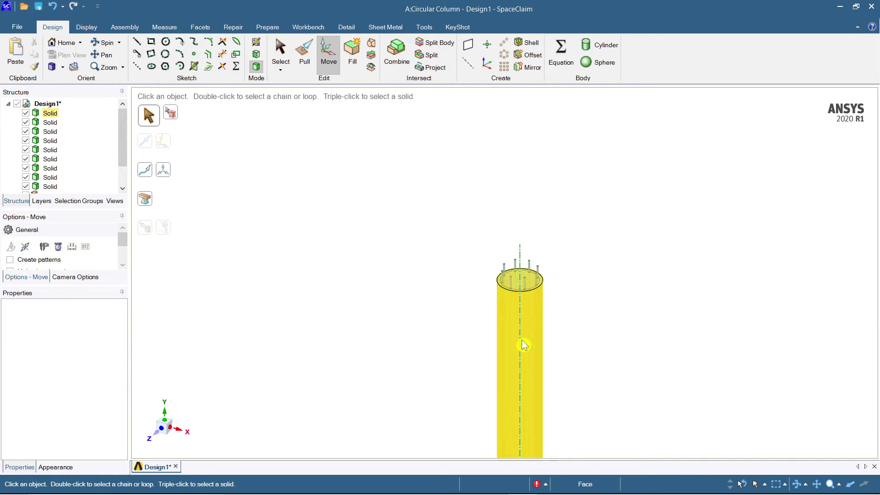
# Hide the column solid to isolate the eight short bars above it.
pyautogui.scroll(5, 507, 265)
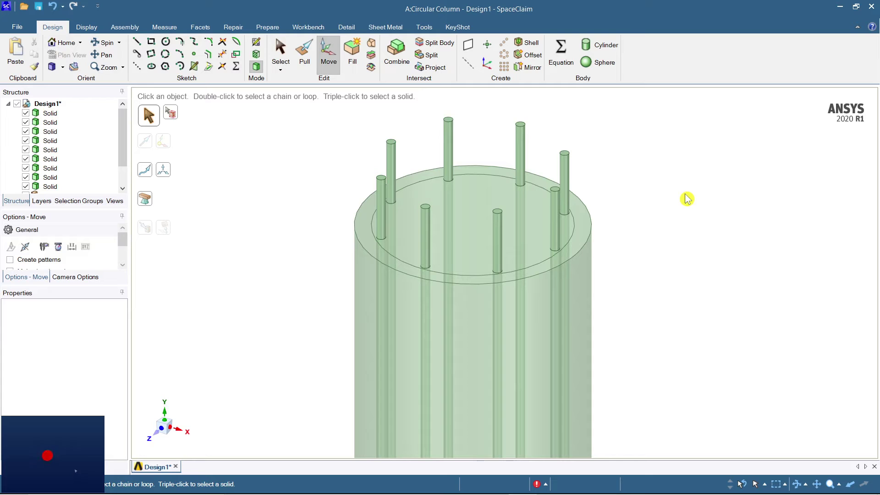
pyautogui.click(449, 122)
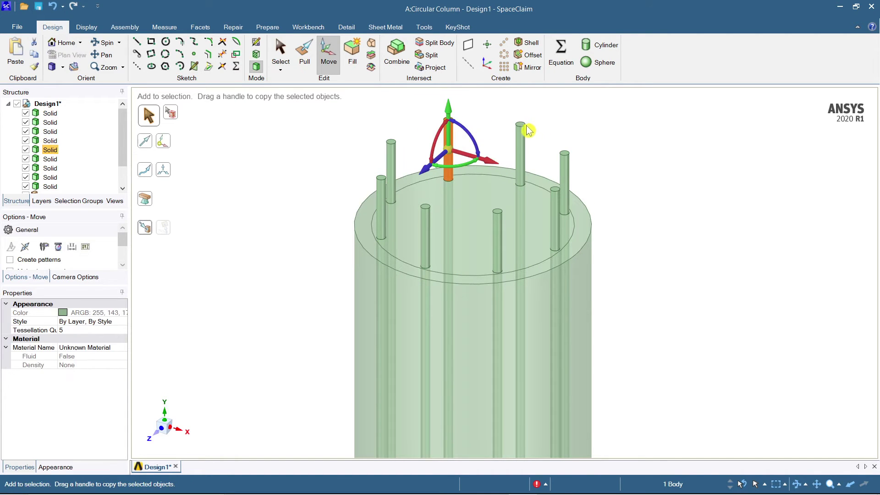
pyautogui.press('Escape')
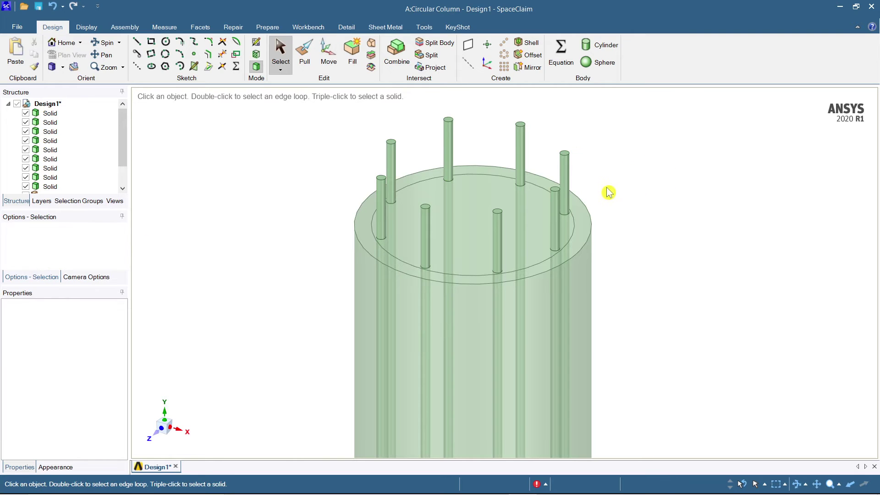
pyautogui.click(188, 428)
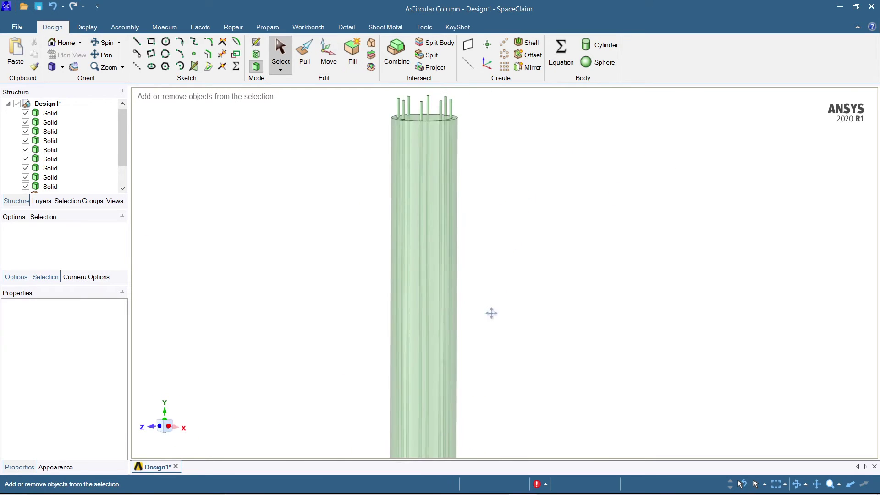
pyautogui.click(425, 246)
pyautogui.rightClick(425, 246)
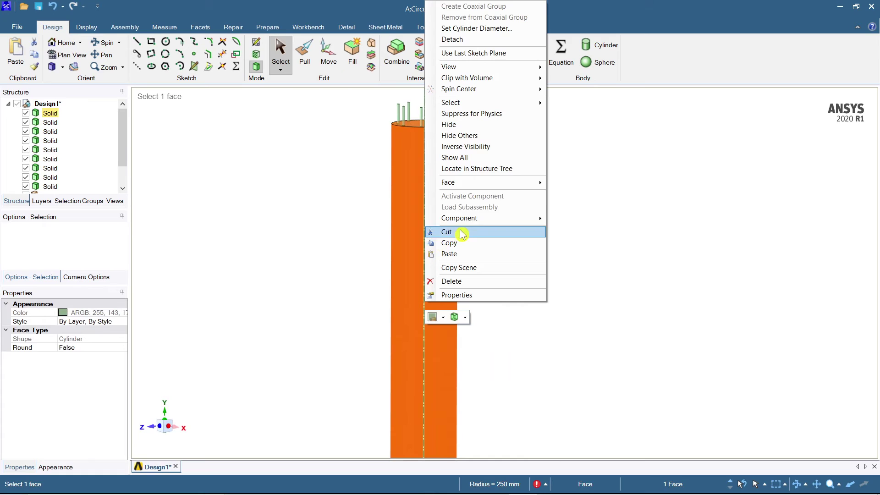
pyautogui.click(450, 125)
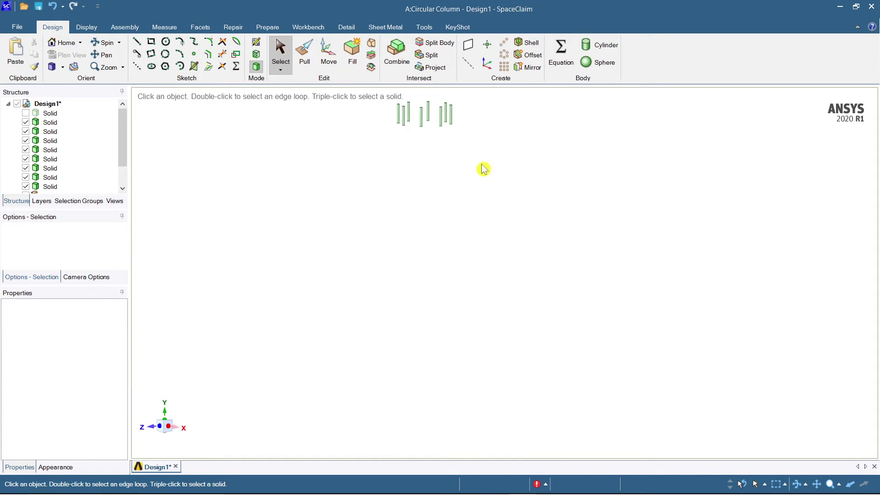
# Pull the lower end faces of all eight bars downward together by 3000 mm.
pyautogui.keyDown('ctrl'); pyautogui.moveTo(484, 169); pyautogui.dragTo(476, 189, button='middle'); pyautogui.keyUp('ctrl')
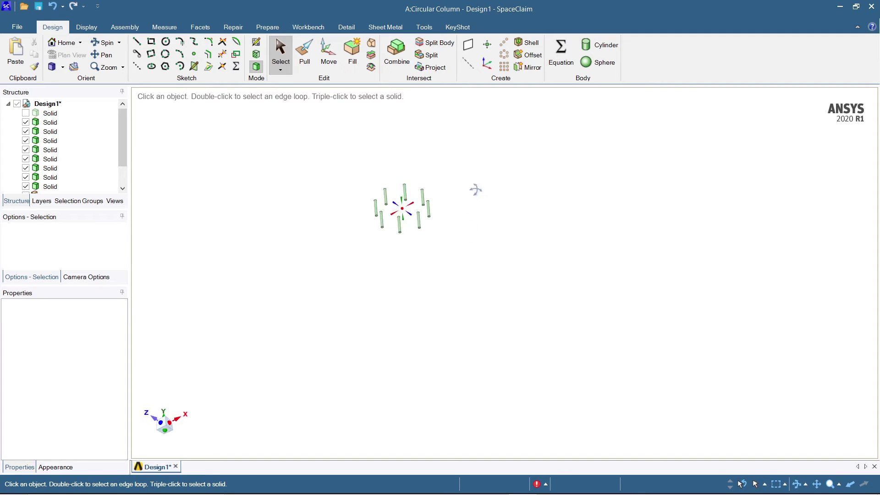
pyautogui.scroll(3, 404, 210)
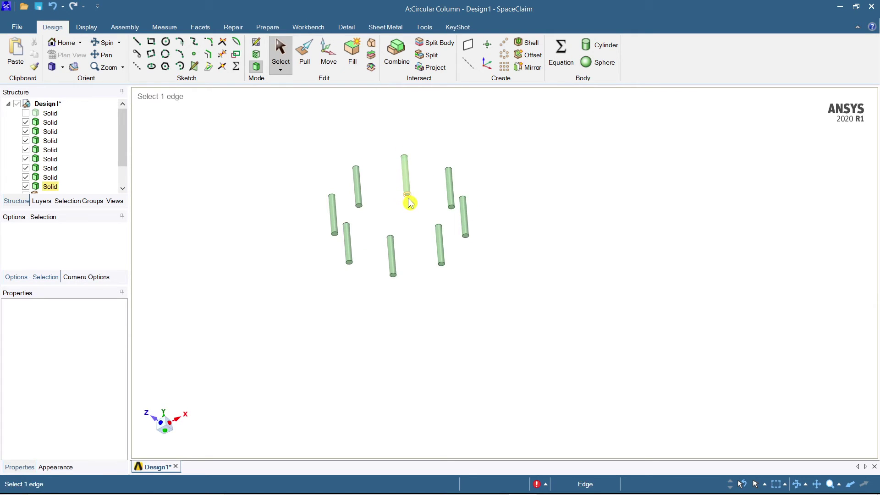
pyautogui.click(408, 197)
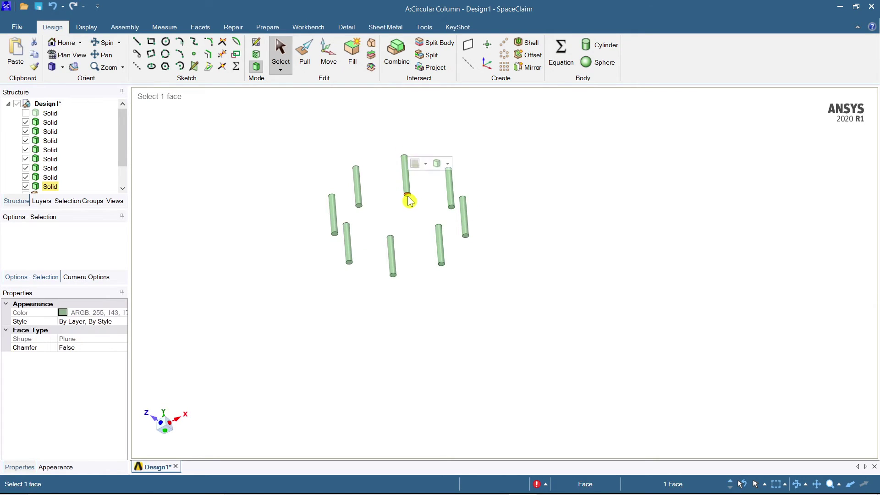
pyautogui.keyDown('ctrl'); pyautogui.click(360, 208); pyautogui.keyUp('ctrl')
pyautogui.click(485, 257)
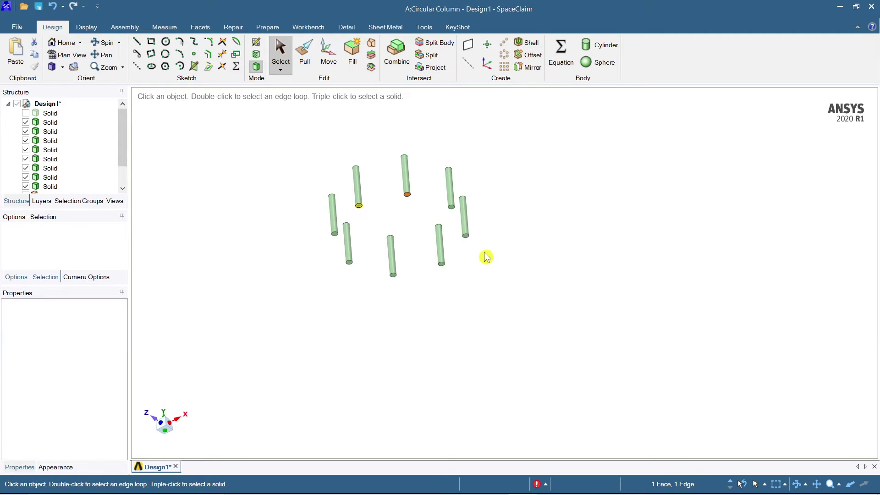
pyautogui.scroll(3, 363, 219)
pyautogui.keyDown('ctrl'); pyautogui.click(354, 191); pyautogui.keyUp('ctrl')
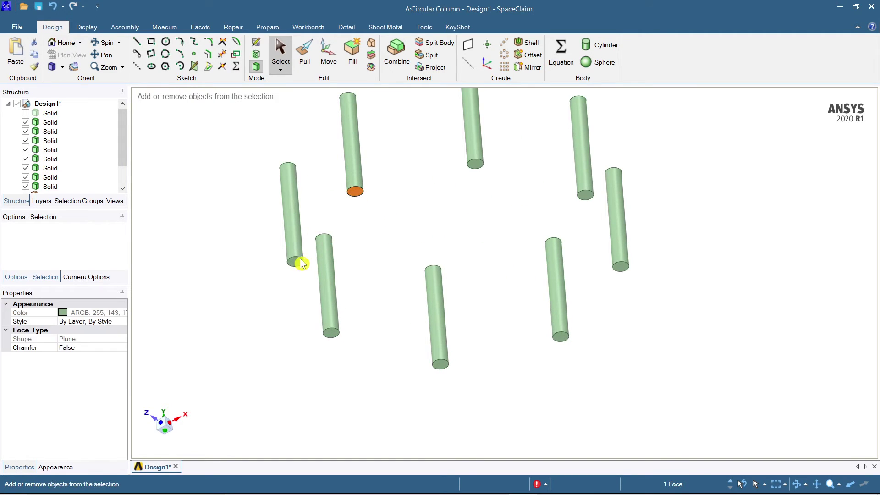
pyautogui.keyDown('ctrl'); pyautogui.click(295, 261); pyautogui.keyUp('ctrl')
pyautogui.keyDown('ctrl'); pyautogui.click(331, 333); pyautogui.keyUp('ctrl')
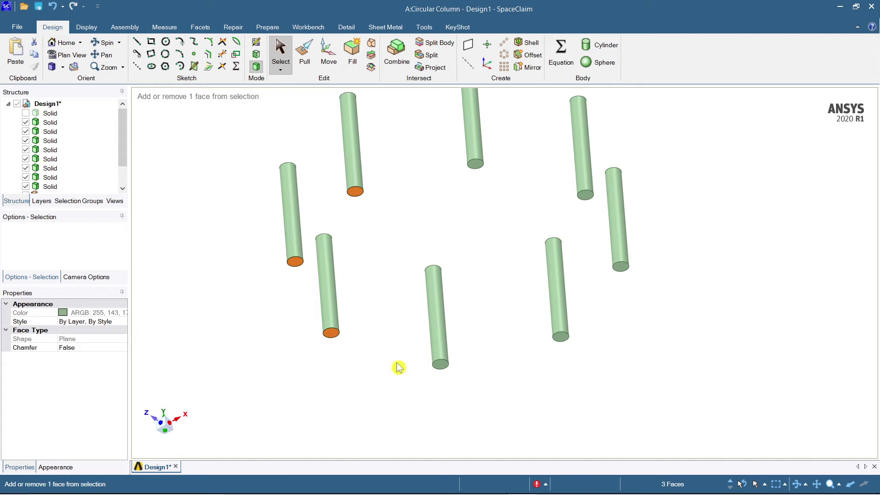
pyautogui.keyDown('ctrl'); pyautogui.click(440, 365); pyautogui.keyUp('ctrl')
pyautogui.keyDown('ctrl'); pyautogui.click(560, 337); pyautogui.keyUp('ctrl')
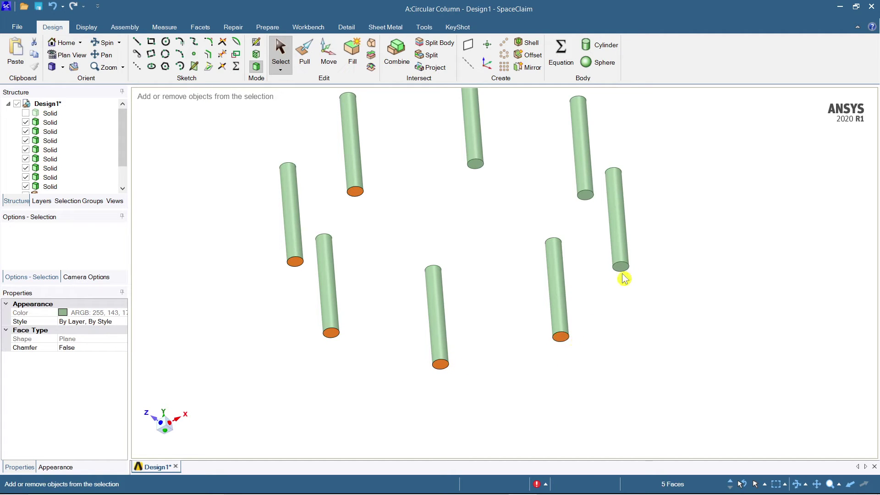
pyautogui.keyDown('ctrl'); pyautogui.click(585, 195); pyautogui.keyUp('ctrl')
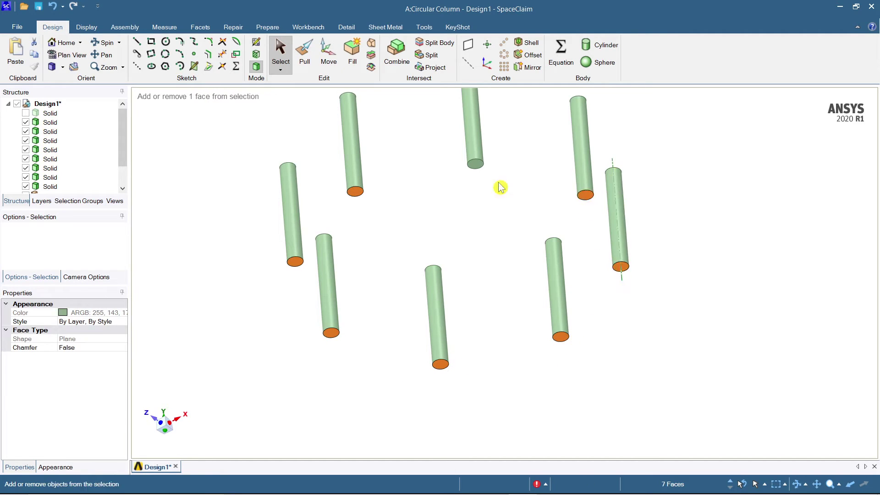
pyautogui.keyDown('ctrl'); pyautogui.click(475, 165); pyautogui.keyUp('ctrl')
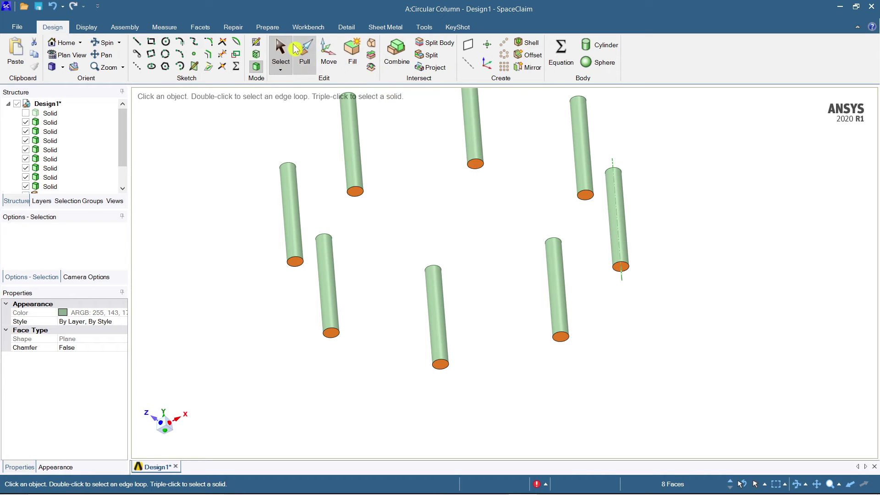
pyautogui.click(307, 55)
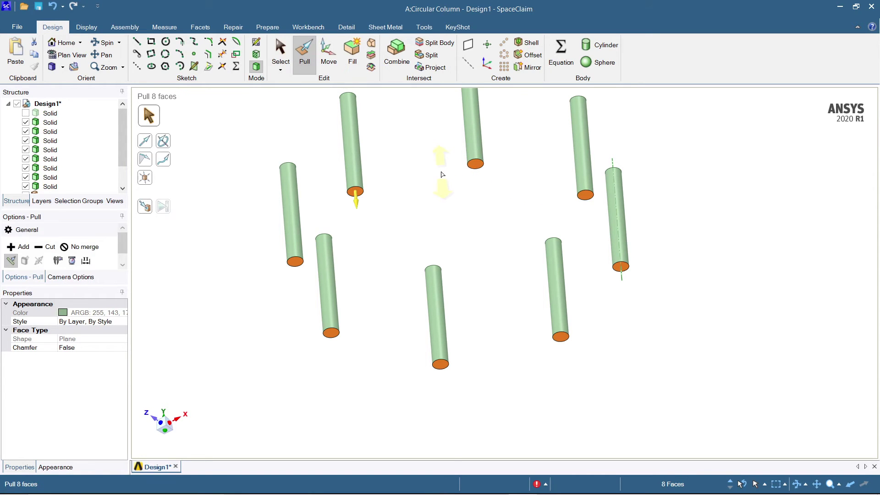
pyautogui.moveTo(443, 177); pyautogui.dragTo(459, 312)
pyautogui.write('3')
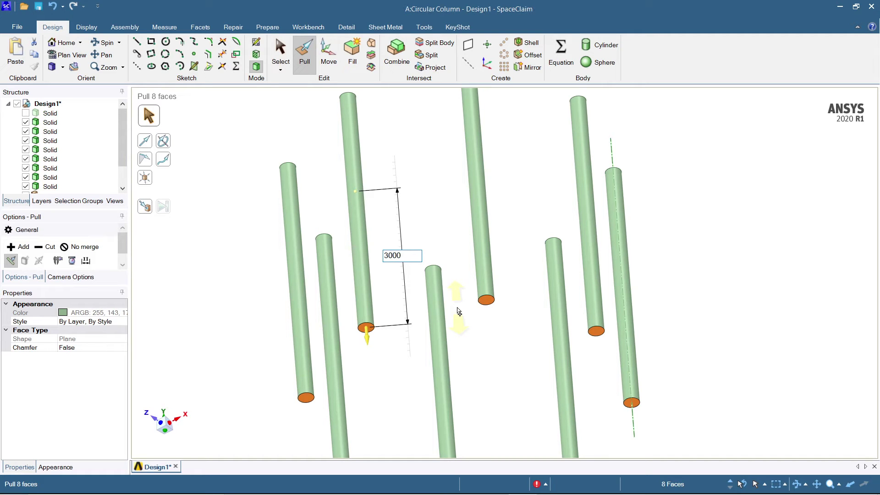
pyautogui.write('000')
pyautogui.press('Return')
pyautogui.scroll(-5, 593, 325)
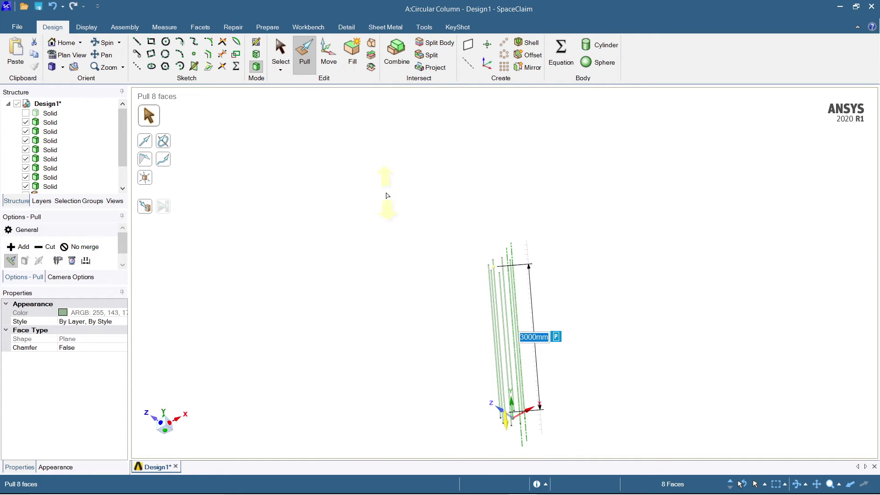
# Show all hidden bodies again and clear the face selection.
pyautogui.rightClick(412, 202)
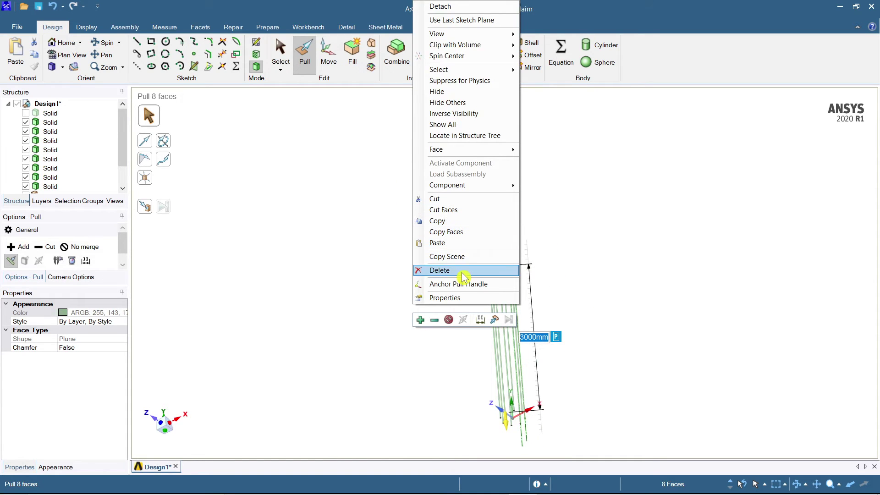
pyautogui.click(463, 128)
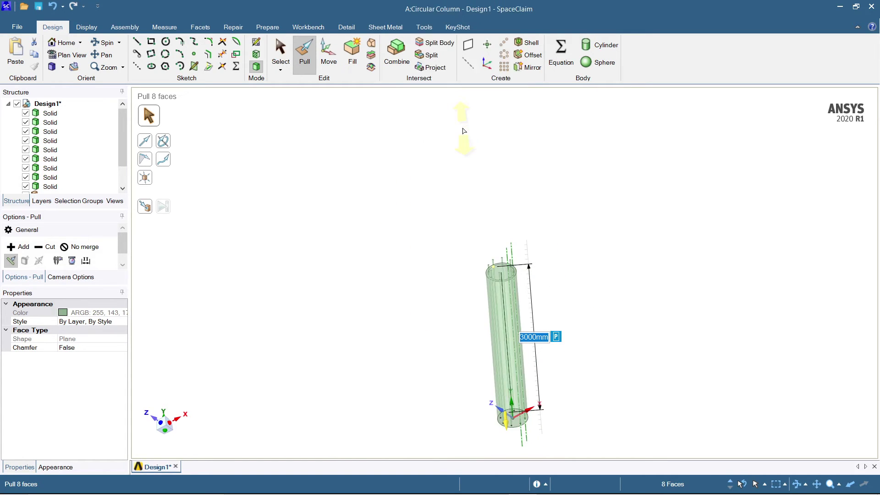
pyautogui.click(510, 195)
pyautogui.scroll(5, 511, 352)
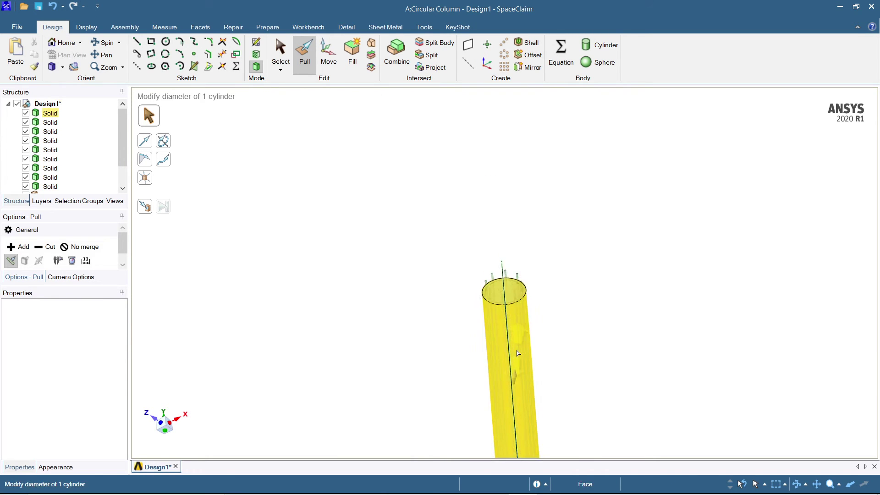
pyautogui.keyDown('shift'); pyautogui.moveTo(599, 385); pyautogui.dragTo(474, 266, button='middle'); pyautogui.keyUp('shift')
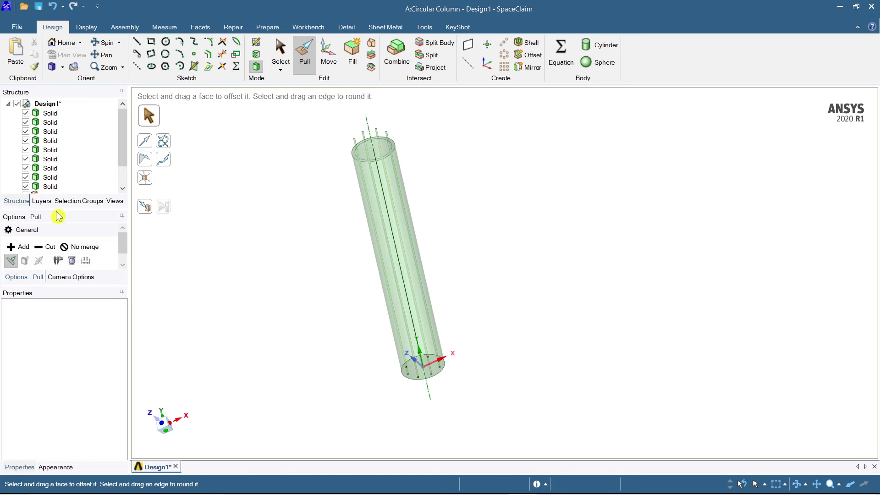
# Enlarge the structure tree's display area to fit all entries, show the column isometrically and end the Pull command.
pyautogui.moveTo(59, 283); pyautogui.dragTo(60, 265)
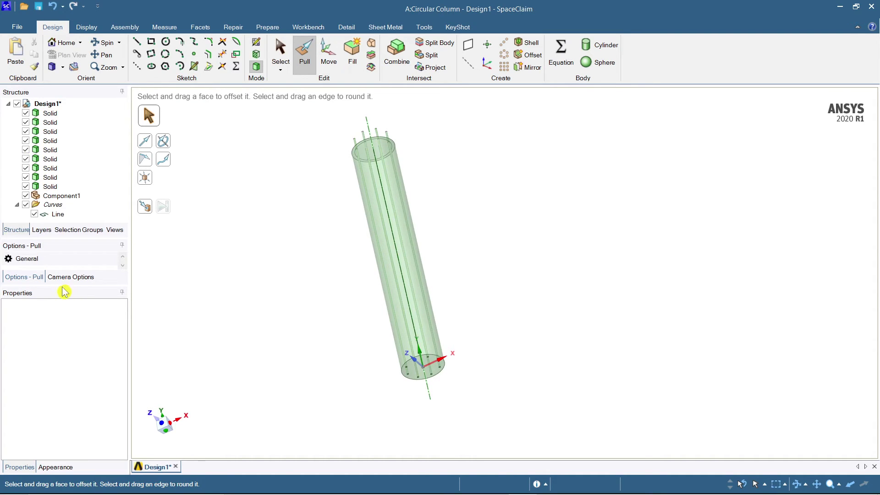
pyautogui.moveTo(61, 287); pyautogui.dragTo(61, 338)
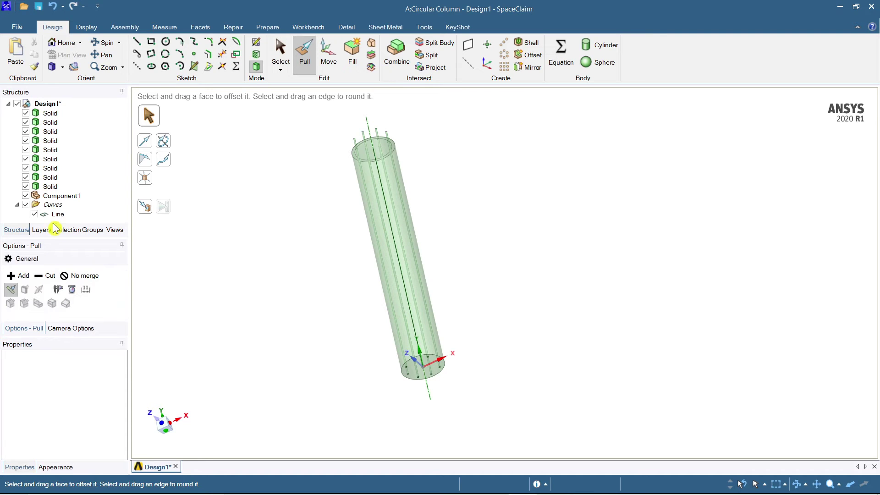
pyautogui.click(51, 66)
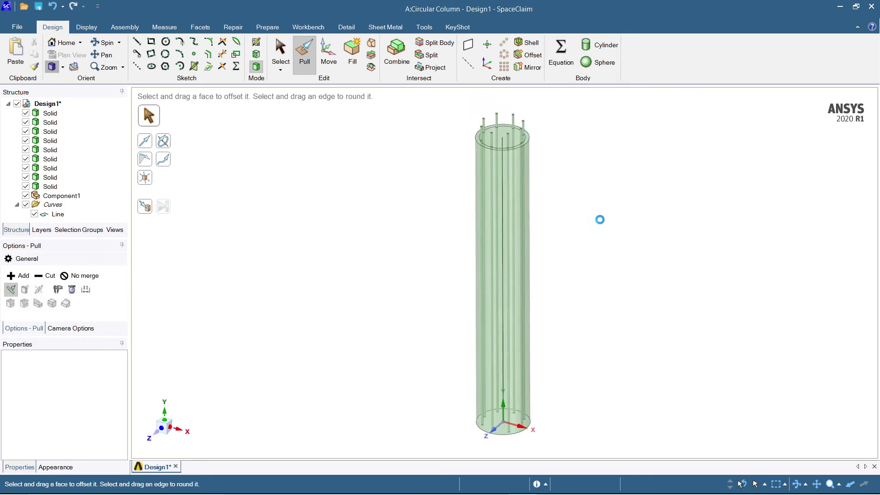
pyautogui.press('s')
pyautogui.click(516, 257)
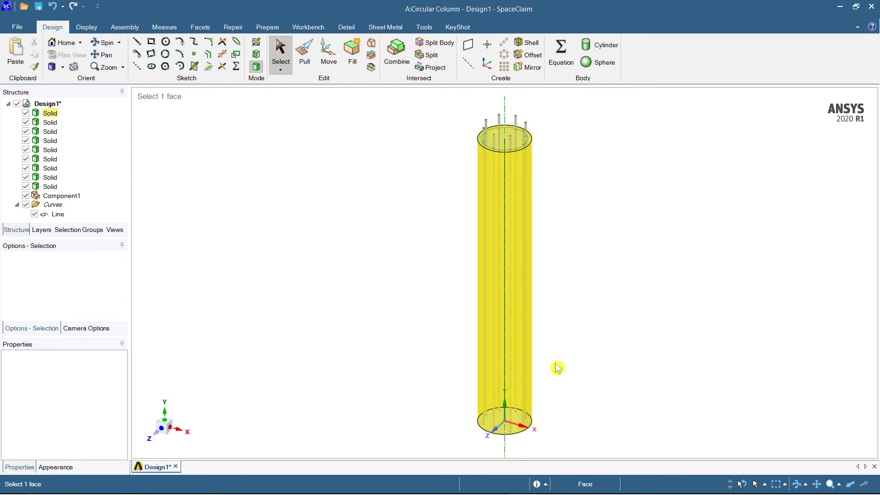
pyautogui.click(566, 364)
pyautogui.moveTo(566, 363); pyautogui.dragTo(566, 222, button='middle')
pyautogui.scroll(5, 752, 265)
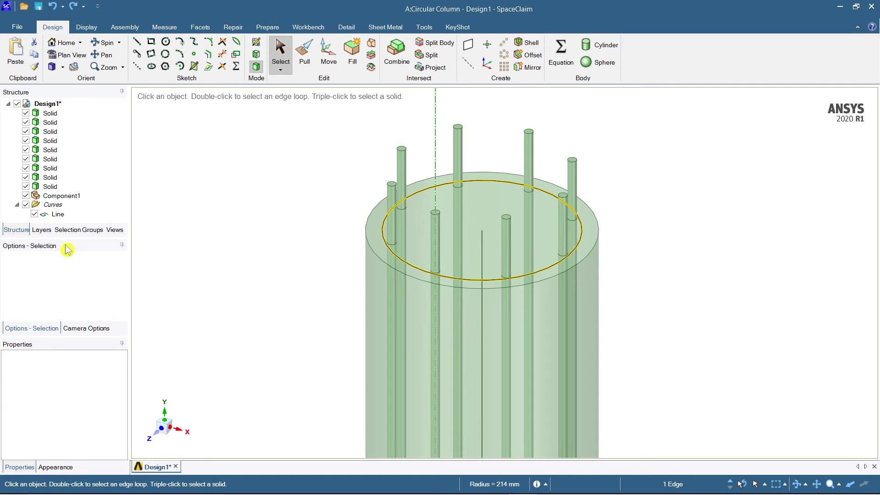
# Hide the line curve running along the column's central axis.
pyautogui.click(54, 215)
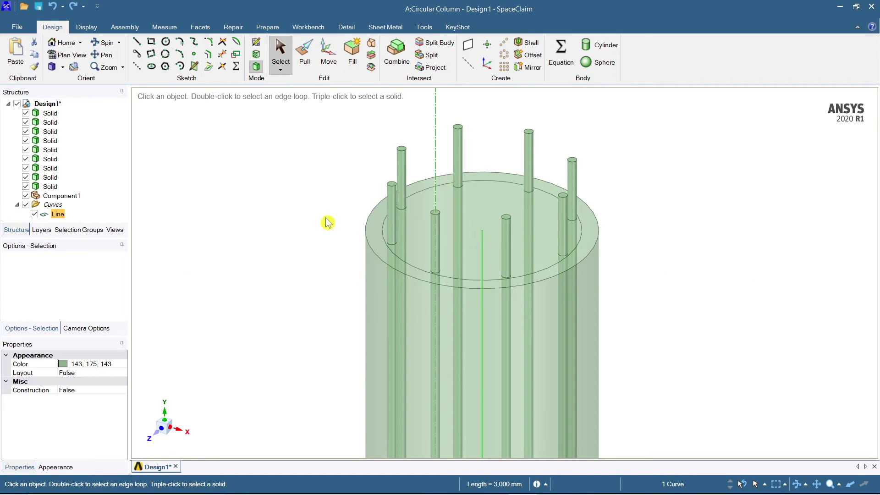
pyautogui.click(682, 286)
pyautogui.click(46, 215)
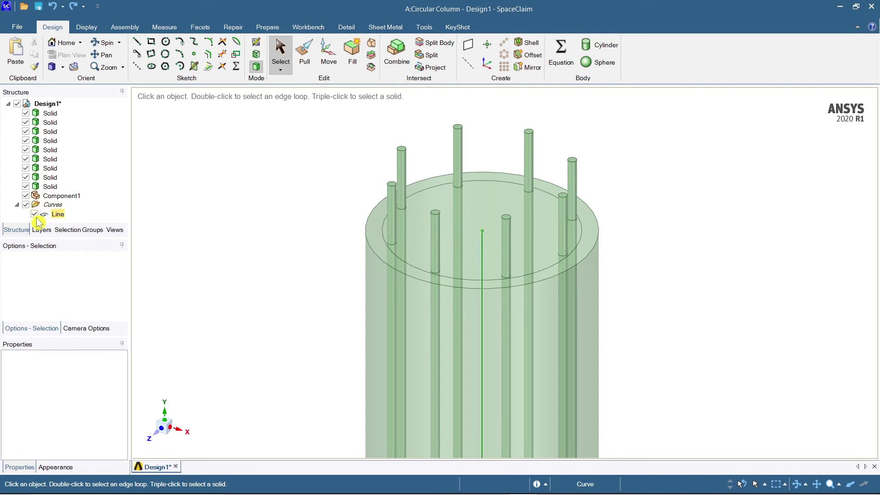
pyautogui.click(34, 214)
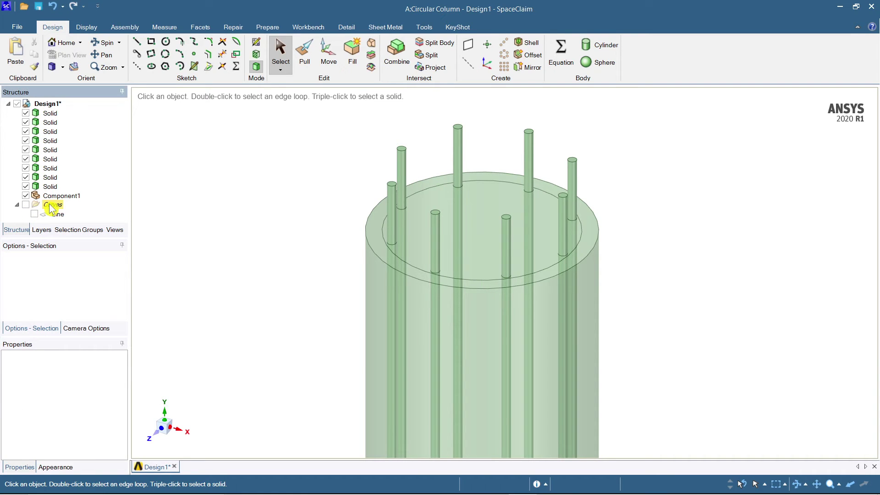
# Examine the column's top face where the bars meet the inner circular edge.
pyautogui.click(460, 280)
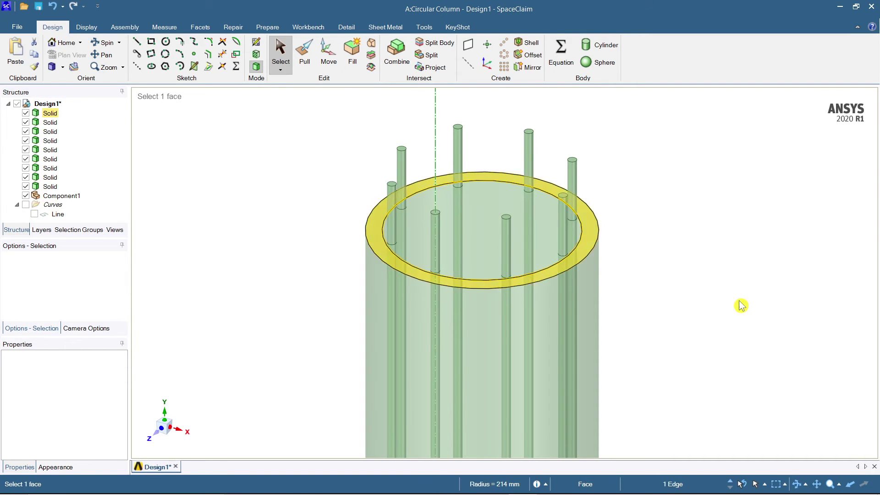
pyautogui.click(741, 305)
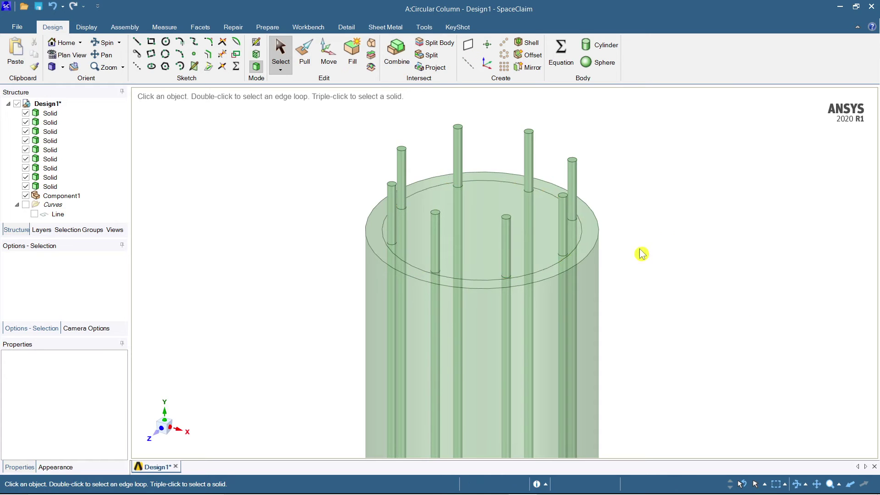
pyautogui.click(523, 266)
pyautogui.scroll(5, 525, 250)
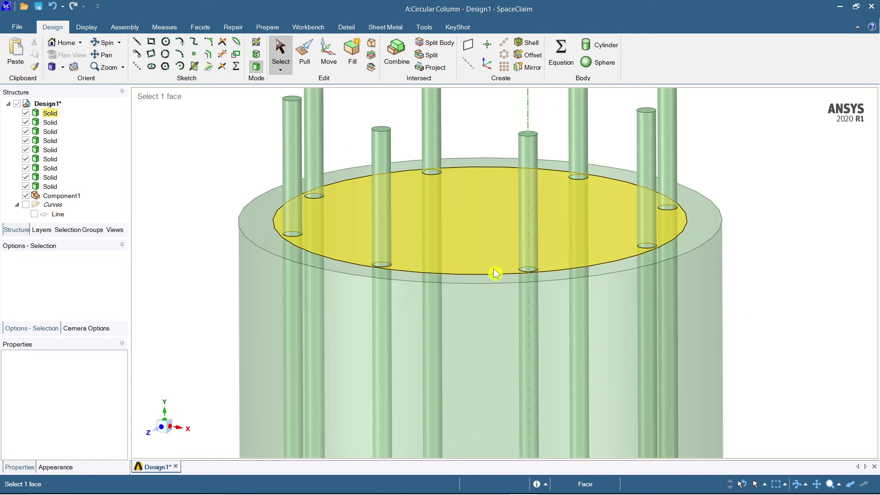
pyautogui.scroll(5, 495, 274)
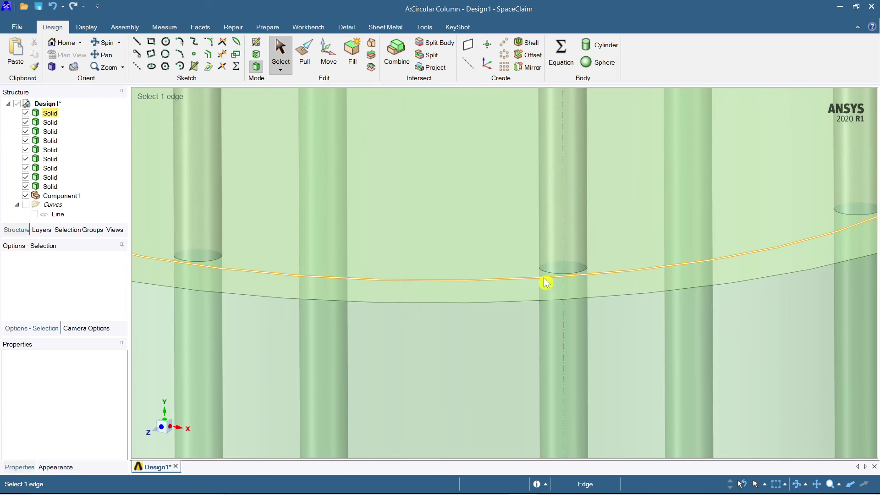
pyautogui.scroll(-6, 568, 315)
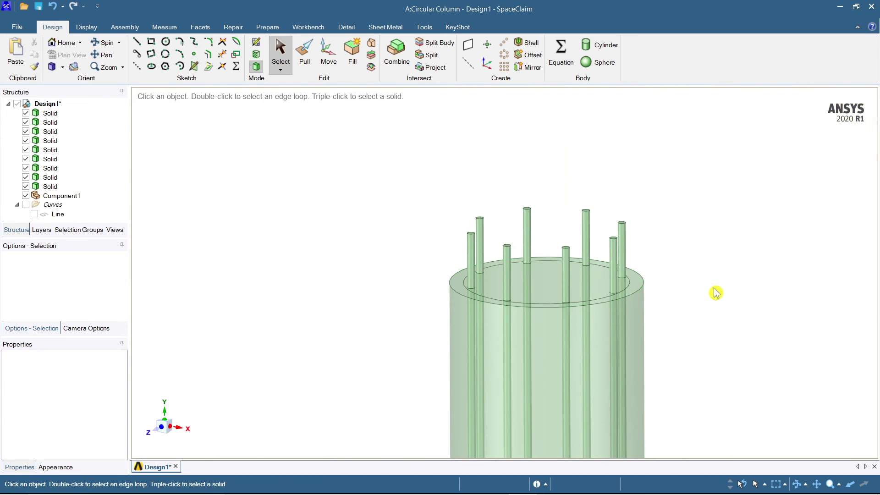
# Create a beam with a solid circular profile along the inner circular edge on the column's top face.
pyautogui.moveTo(721, 316); pyautogui.dragTo(611, 259, button='middle')
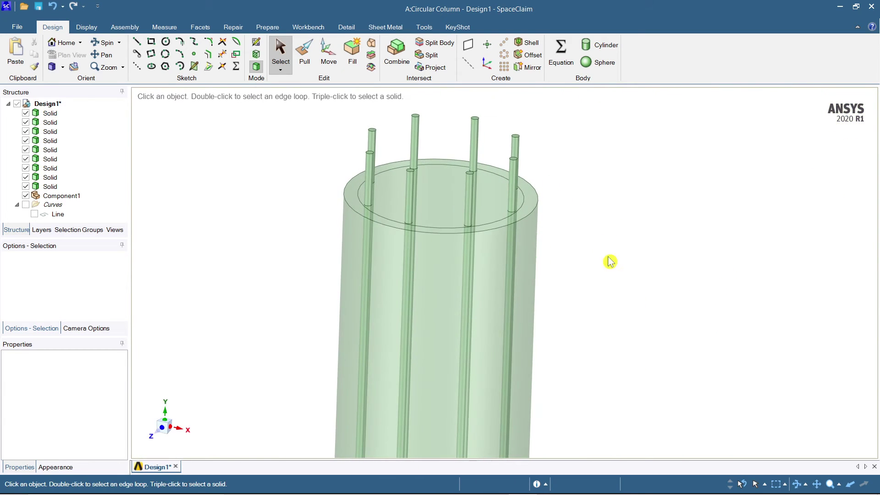
pyautogui.click(443, 231)
pyautogui.click(444, 231)
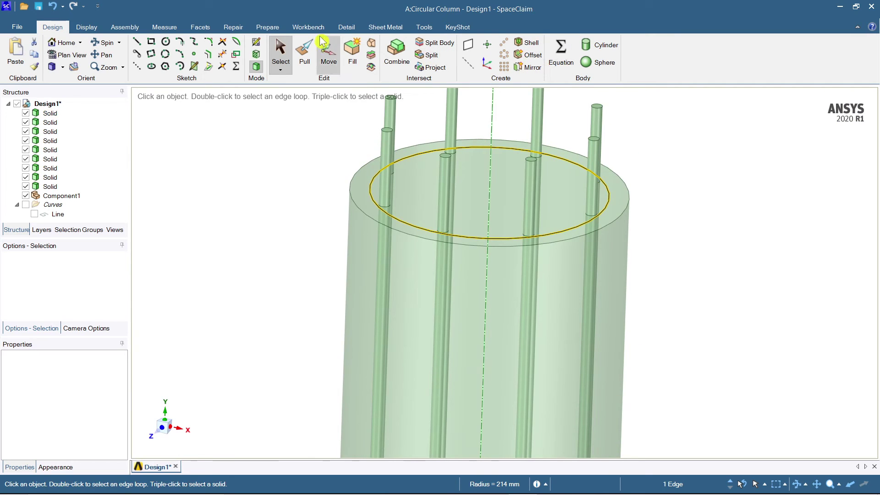
pyautogui.click(268, 27)
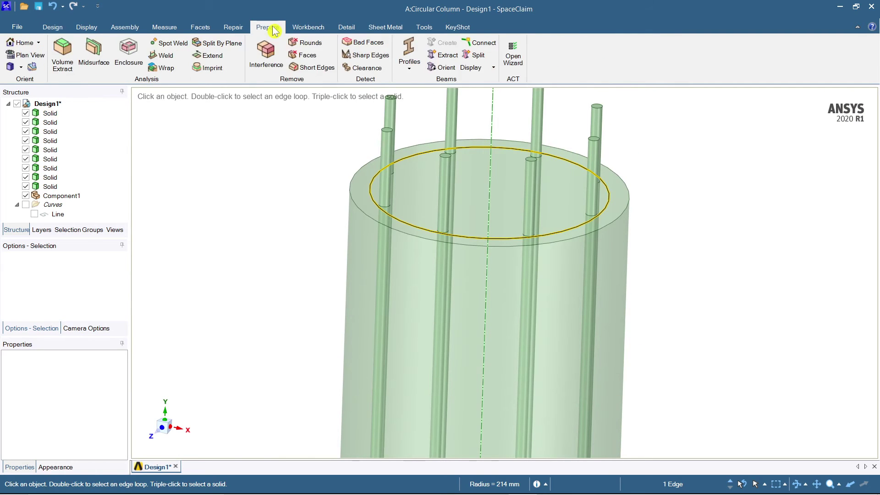
pyautogui.click(410, 66)
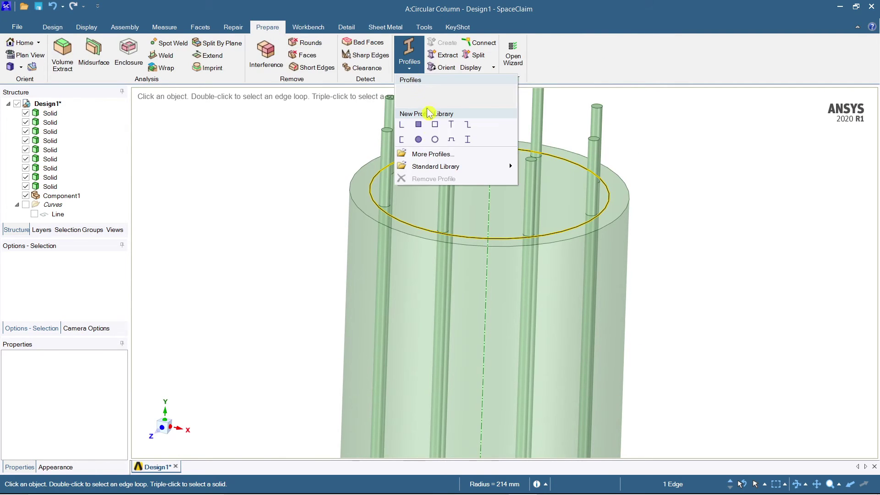
pyautogui.click(418, 139)
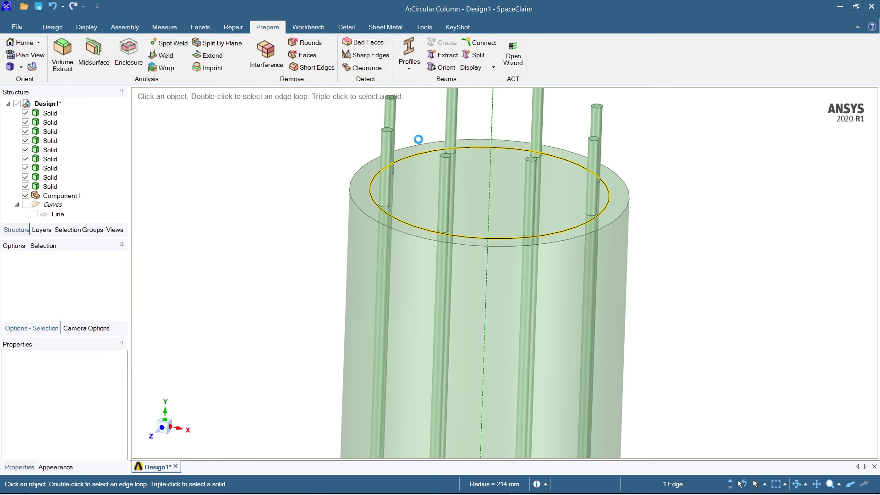
# Enlarge the structure tree, expand the beam profiles and open the Circle profile for editing.
pyautogui.scroll(-1, 59, 195)
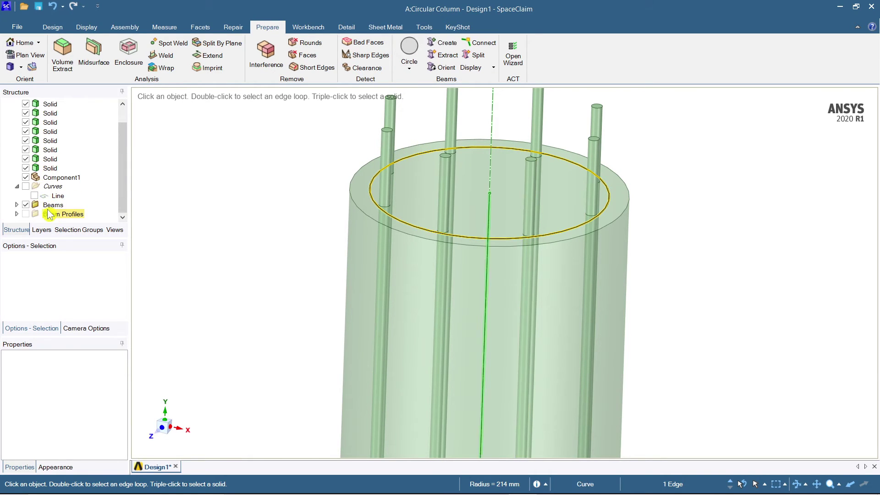
pyautogui.rightClick(52, 214)
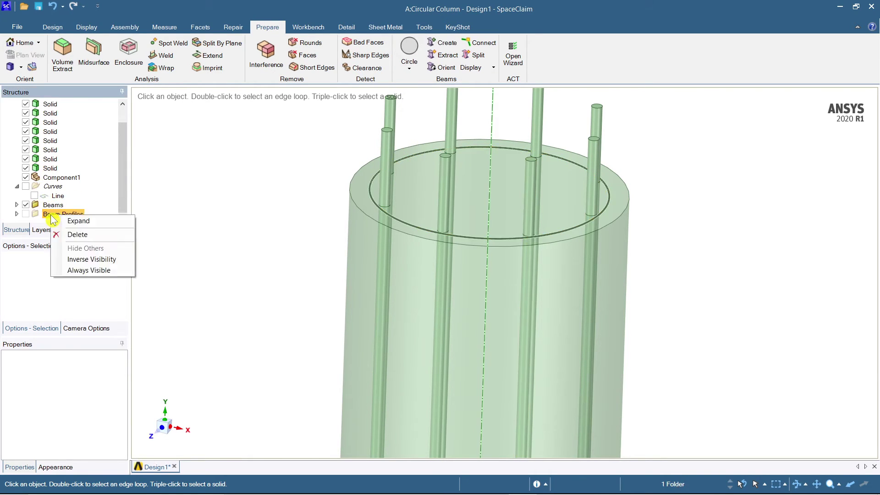
pyautogui.click(15, 220)
pyautogui.rightClick(76, 215)
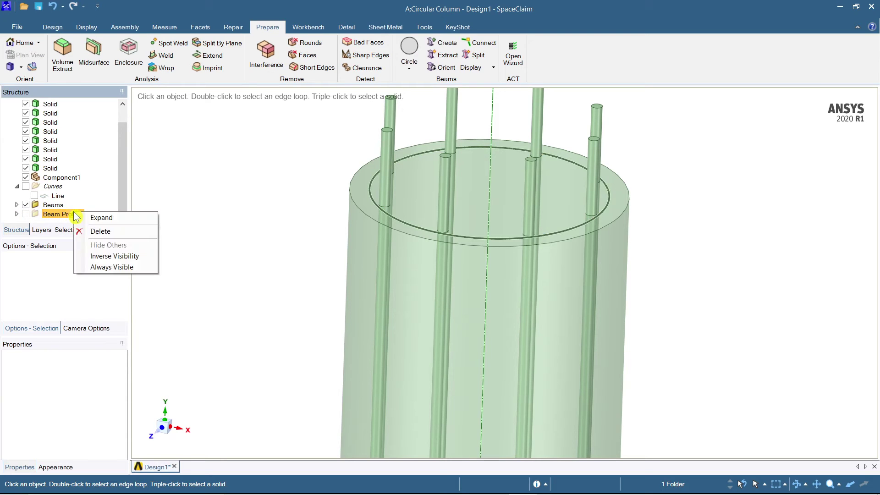
pyautogui.click(89, 169)
pyautogui.moveTo(67, 238); pyautogui.dragTo(67, 280)
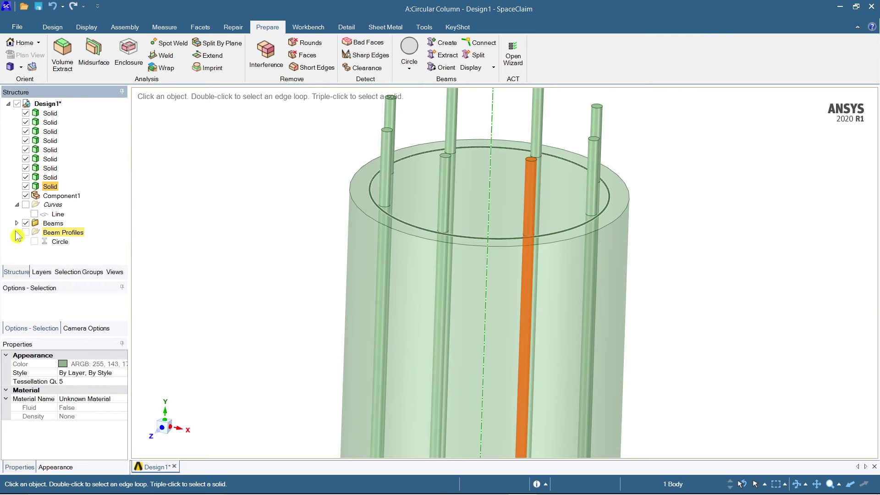
pyautogui.click(60, 242)
pyautogui.rightClick(64, 242)
pyautogui.click(83, 251)
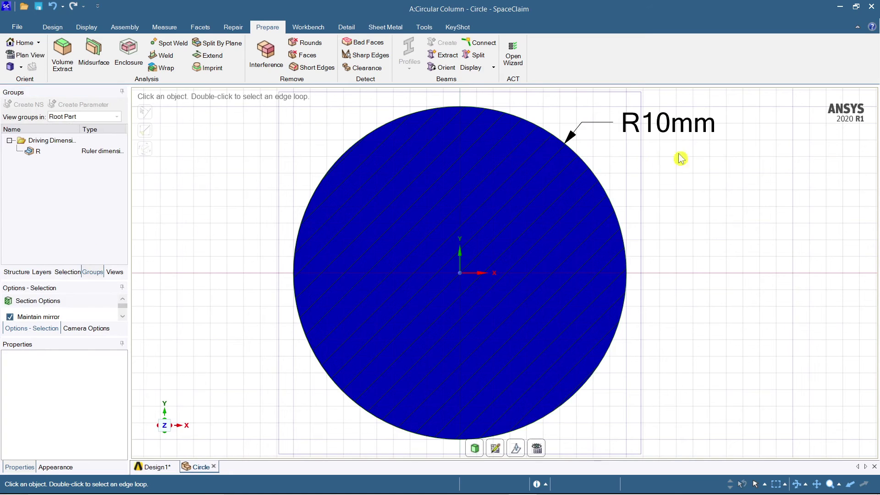
# Set the circular beam profile's radius to 8 mm and return to the structure tree of Design1.
pyautogui.click(36, 151)
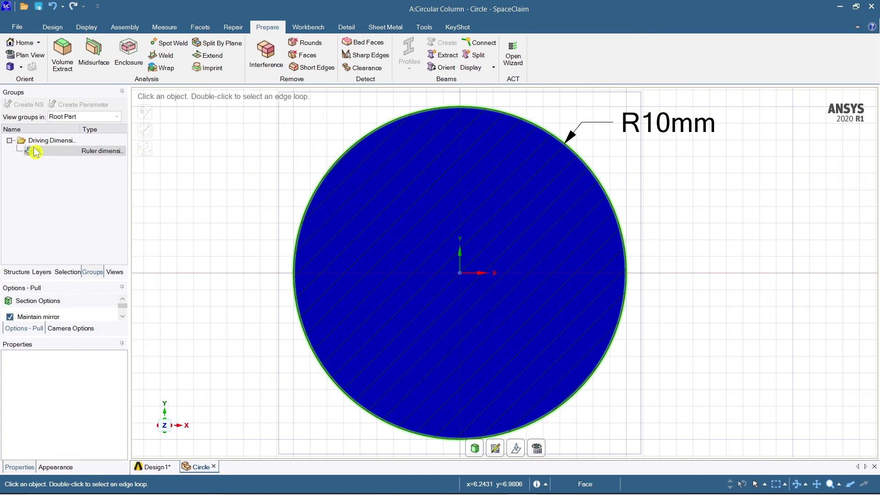
pyautogui.doubleClick(105, 159)
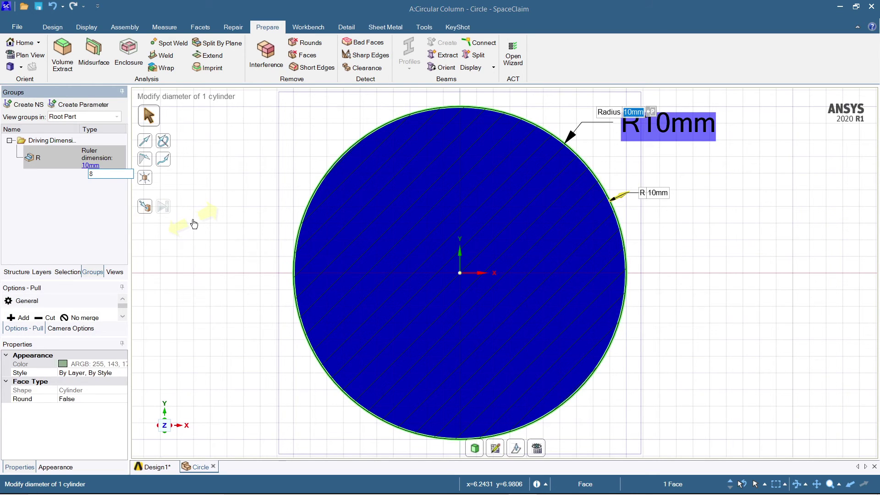
pyautogui.write('8')
pyautogui.press('Return')
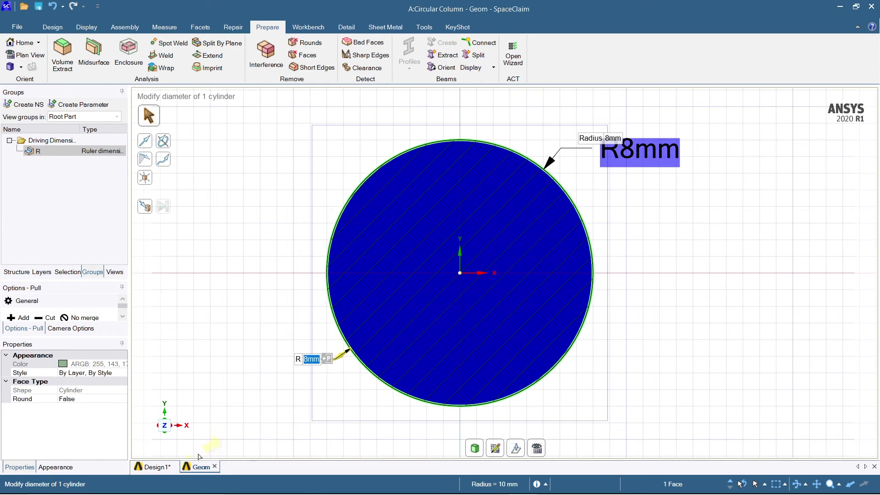
pyautogui.click(157, 469)
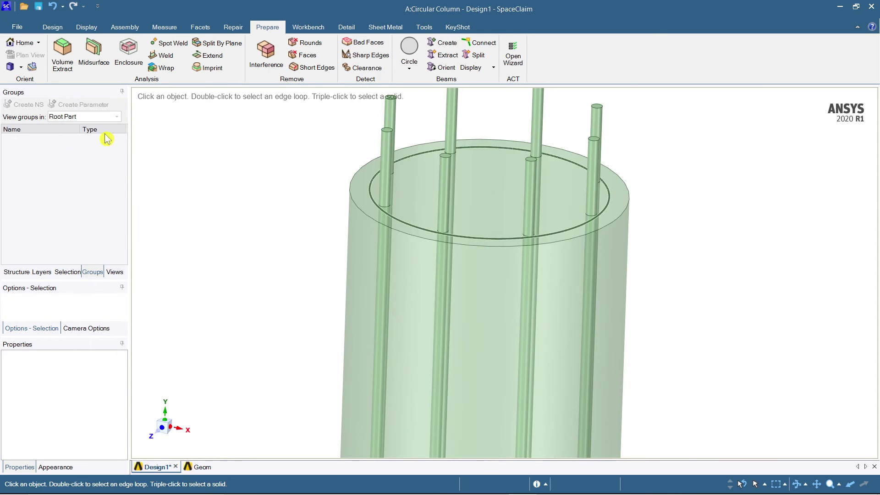
pyautogui.click(6, 269)
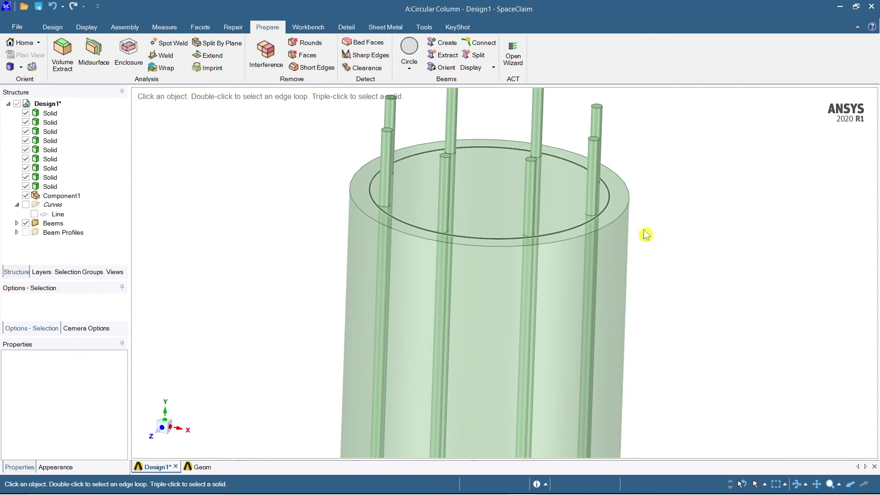
# Move the ring beam 40 mm down from the column's top face along the column's axis.
pyautogui.scroll(2, 567, 223)
pyautogui.scroll(2, 487, 261)
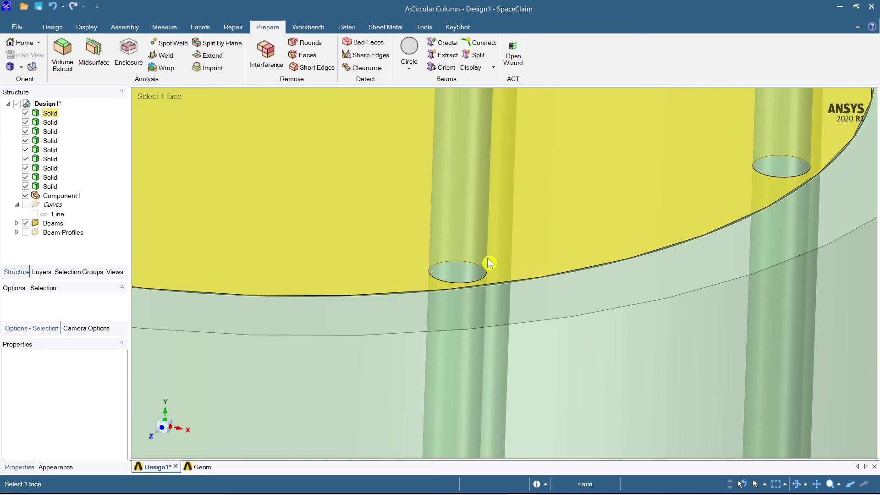
pyautogui.scroll(-5, 513, 278)
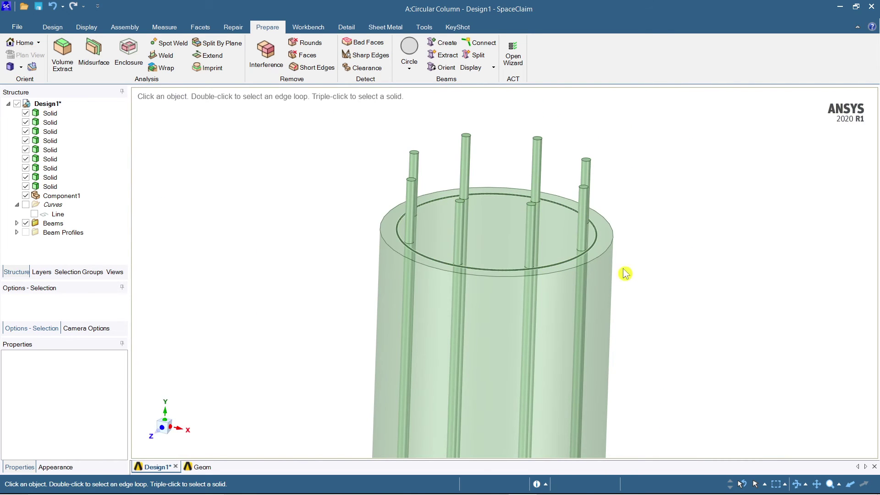
pyautogui.click(562, 264)
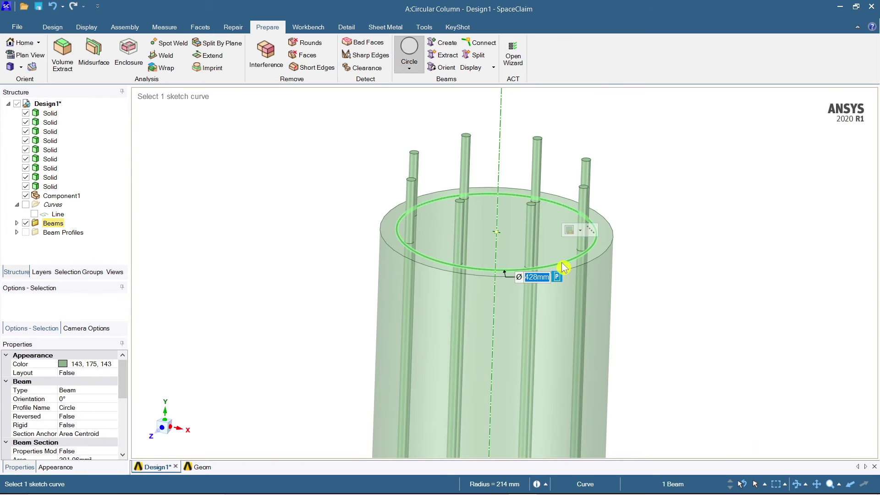
pyautogui.press('Escape')
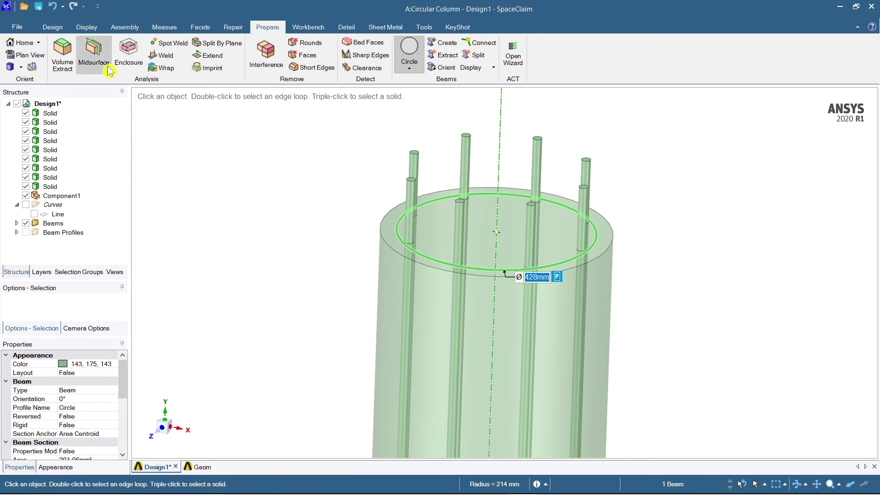
pyautogui.click(53, 27)
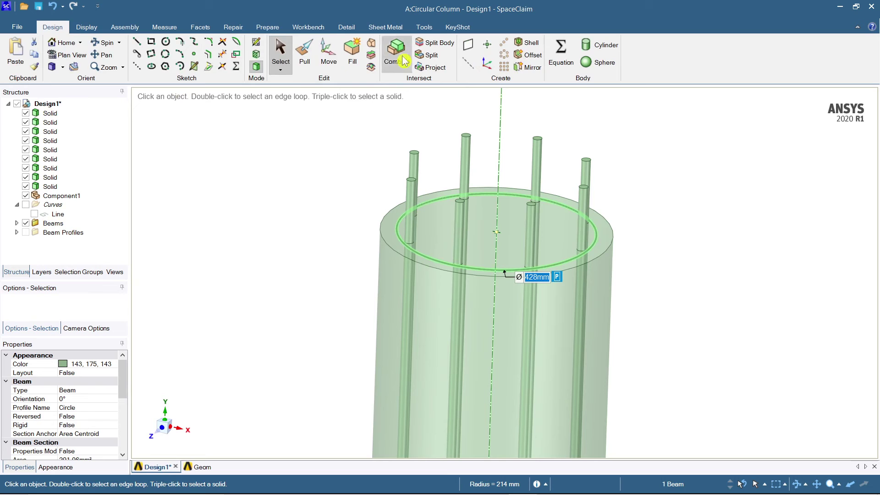
pyautogui.click(330, 55)
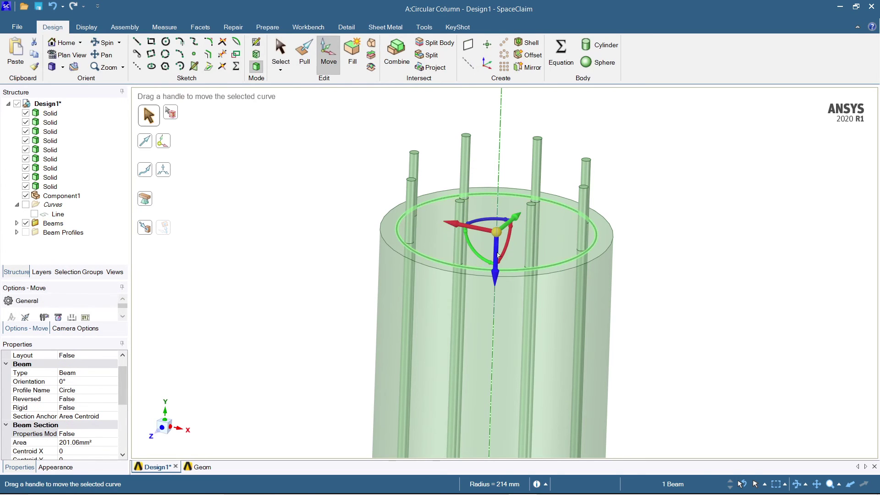
pyautogui.moveTo(495, 255); pyautogui.dragTo(495, 278)
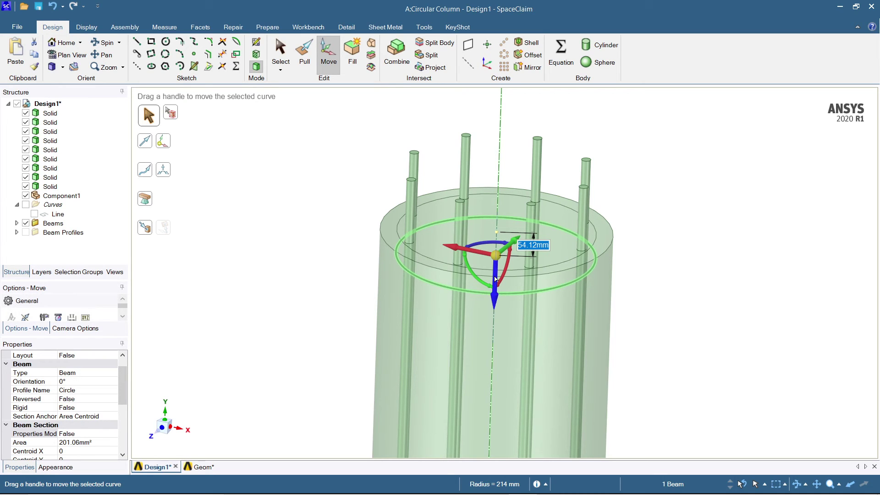
pyautogui.write('40')
pyautogui.press('Return')
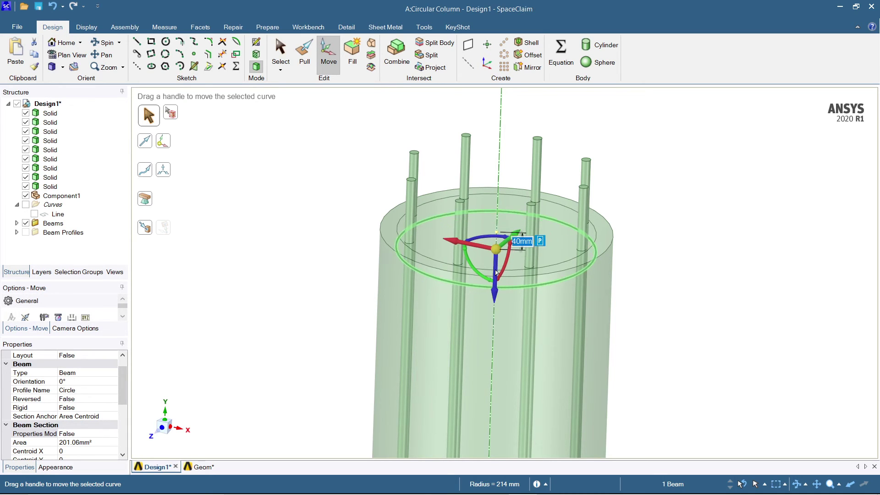
# Start a one-dimensional linear pattern of the ring beam with an X count of 10 and an X pitch of 250 mm.
pyautogui.scroll(-3, 754, 294)
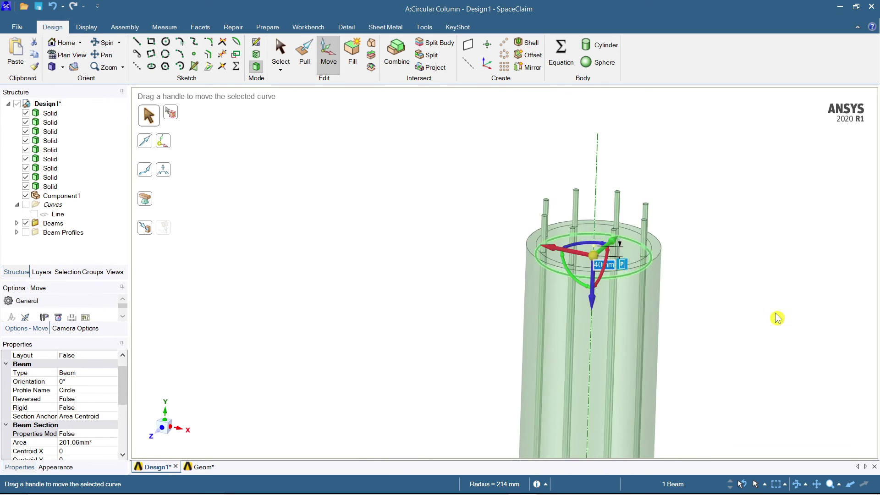
pyautogui.keyDown('ctrl'); pyautogui.moveTo(773, 330); pyautogui.dragTo(670, 238, button='middle'); pyautogui.keyUp('ctrl')
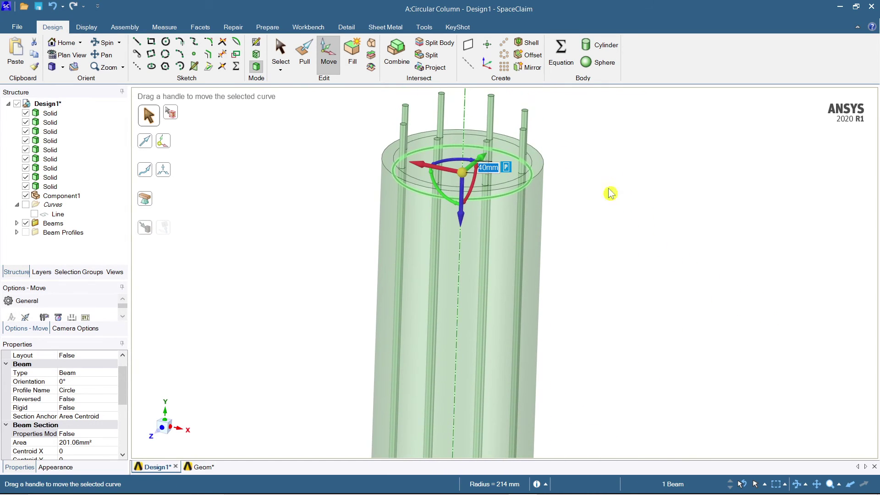
pyautogui.click(505, 46)
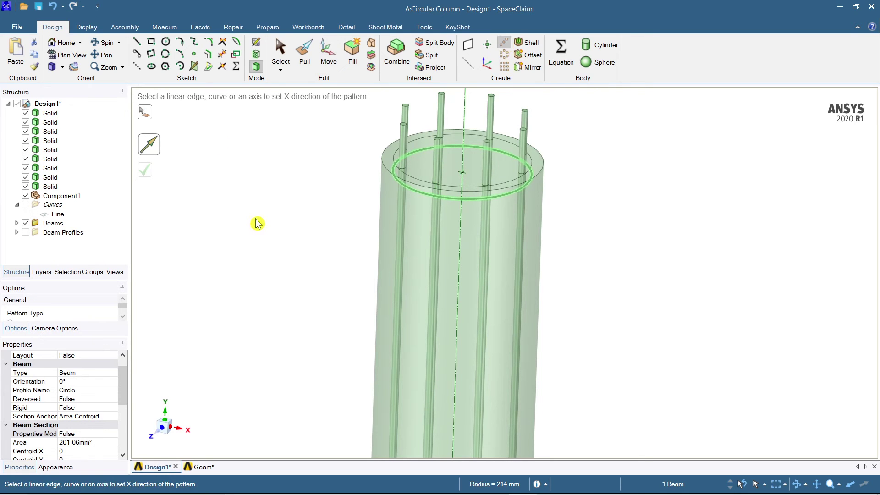
pyautogui.scroll(-2, 114, 395)
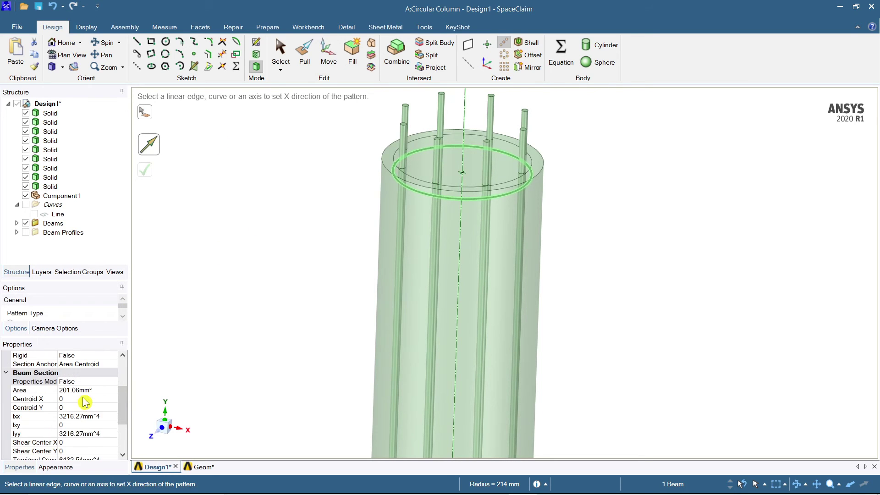
pyautogui.scroll(-3, 90, 407)
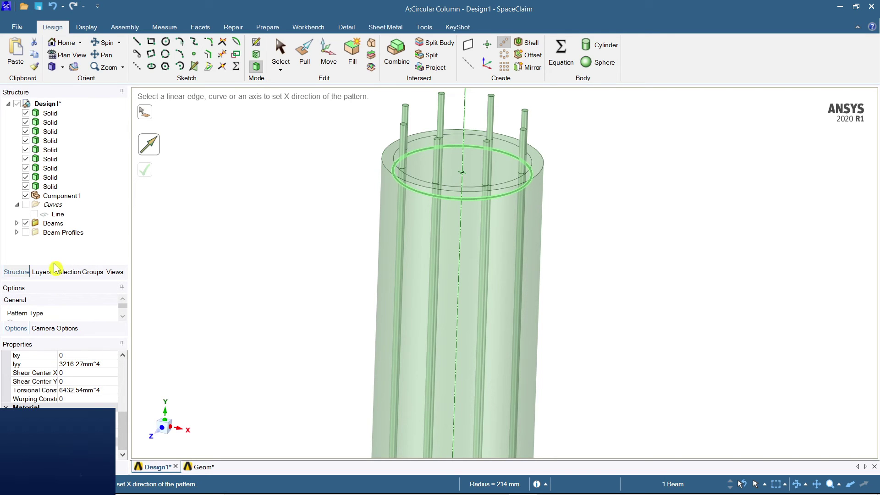
pyautogui.moveTo(55, 280); pyautogui.dragTo(55, 250)
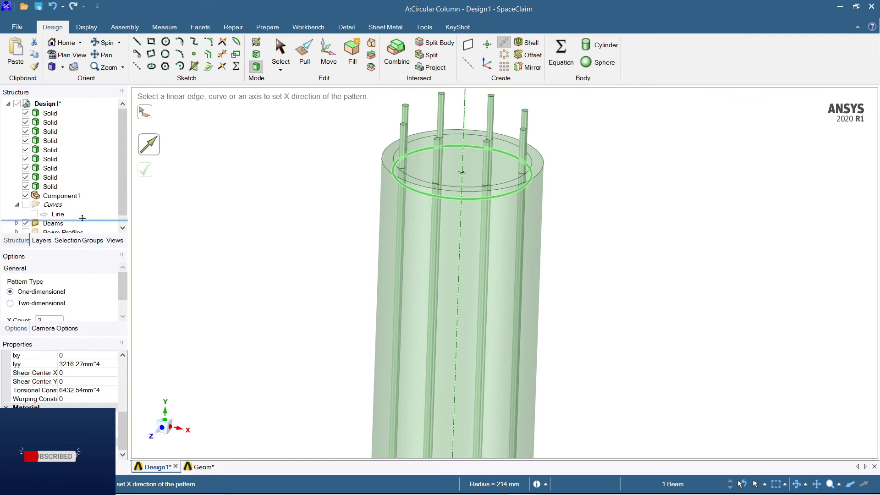
pyautogui.moveTo(84, 255); pyautogui.dragTo(83, 199)
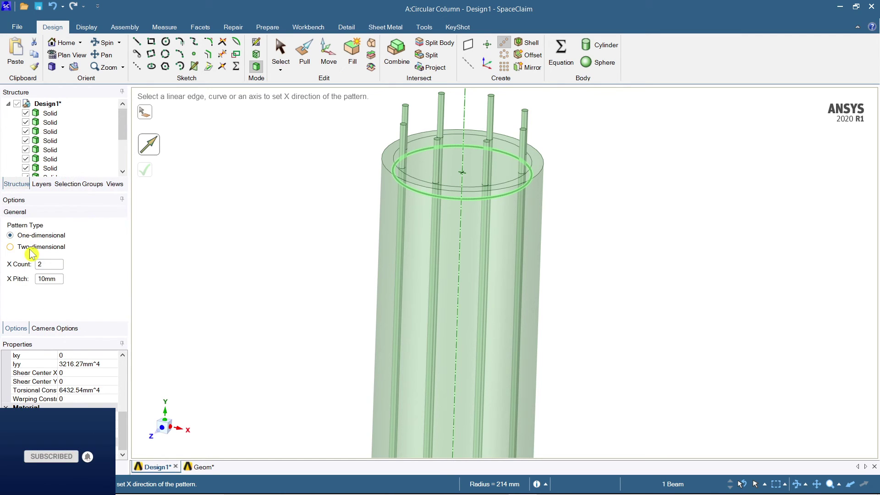
pyautogui.moveTo(52, 264); pyautogui.dragTo(7, 264)
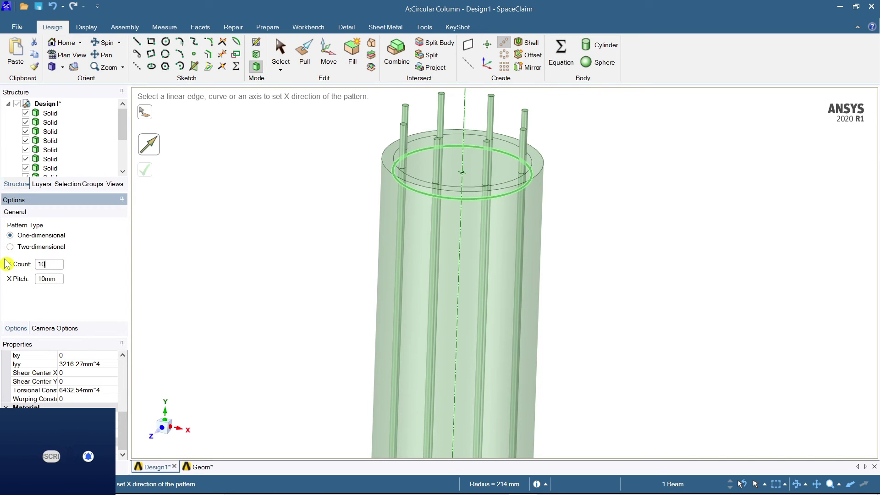
pyautogui.doubleClick(57, 279)
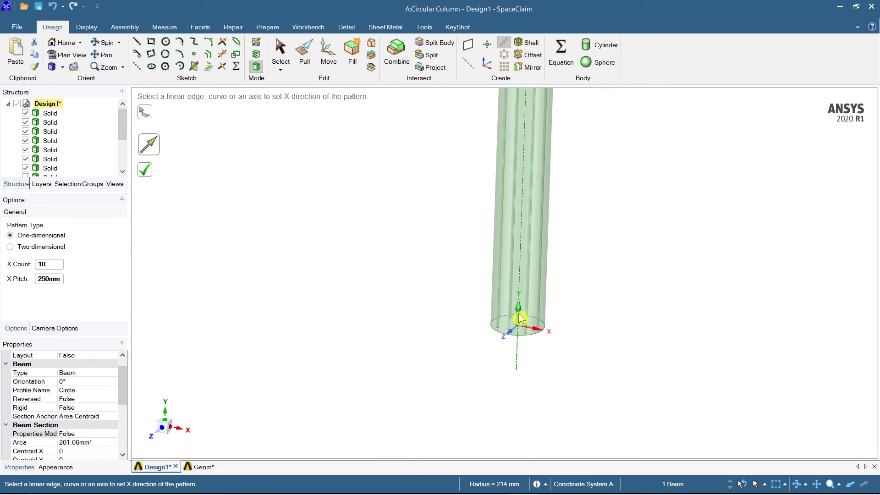
# Set the column's vertical axis as the ring pattern's direction and point it downward into the column.
pyautogui.click(520, 315)
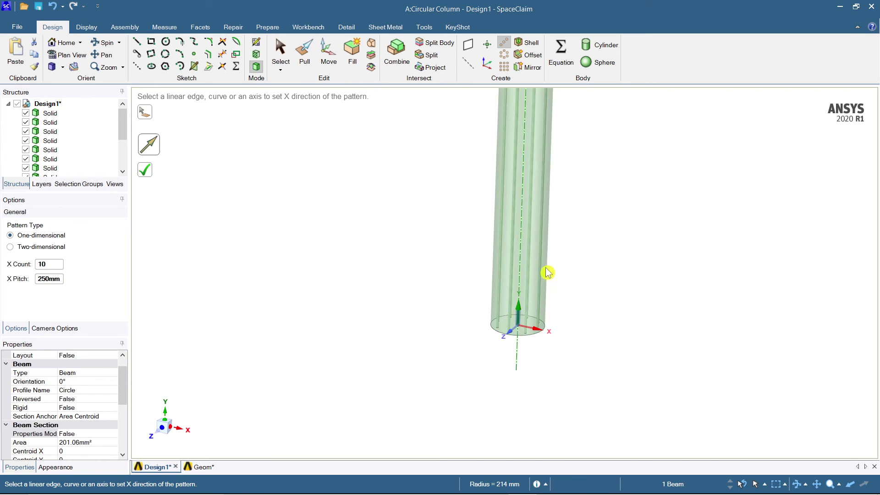
pyautogui.scroll(-2, 547, 266)
pyautogui.scroll(2, 540, 178)
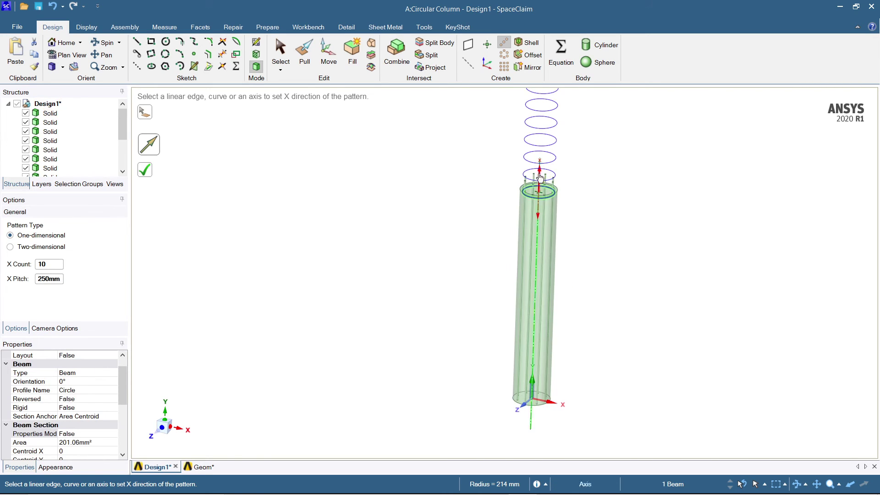
pyautogui.click(540, 217)
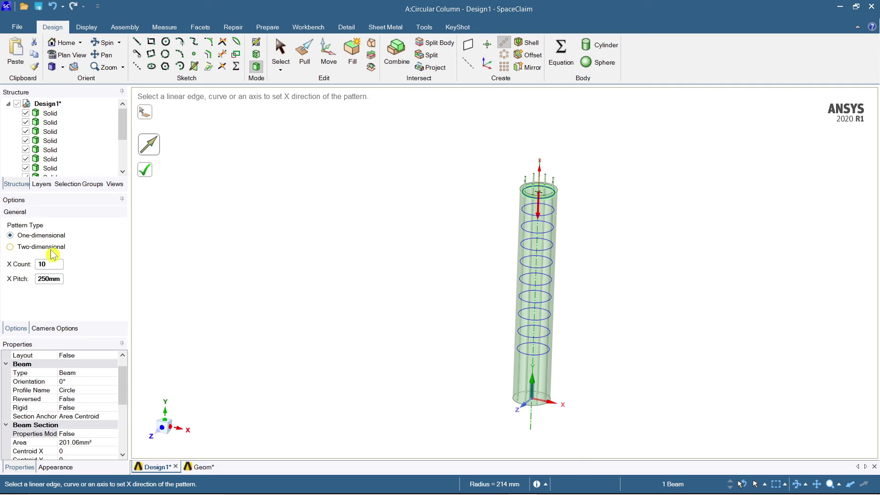
# Try an X count of 15 and then 13 for the ring beam's linear pattern.
pyautogui.moveTo(52, 262); pyautogui.dragTo(6, 268)
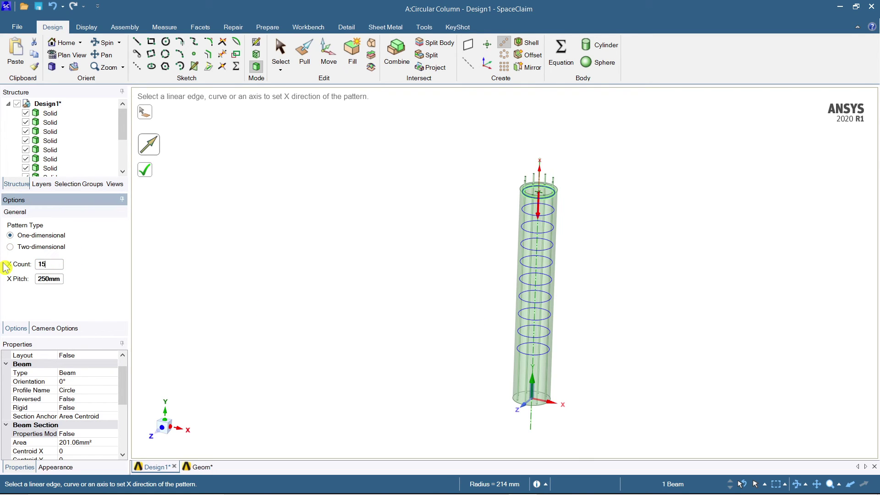
pyautogui.press('Return')
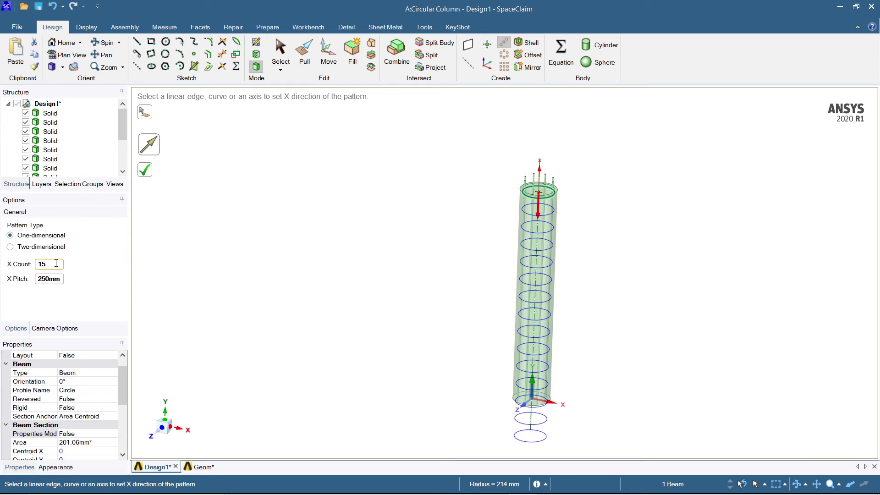
pyautogui.moveTo(56, 264); pyautogui.dragTo(17, 260)
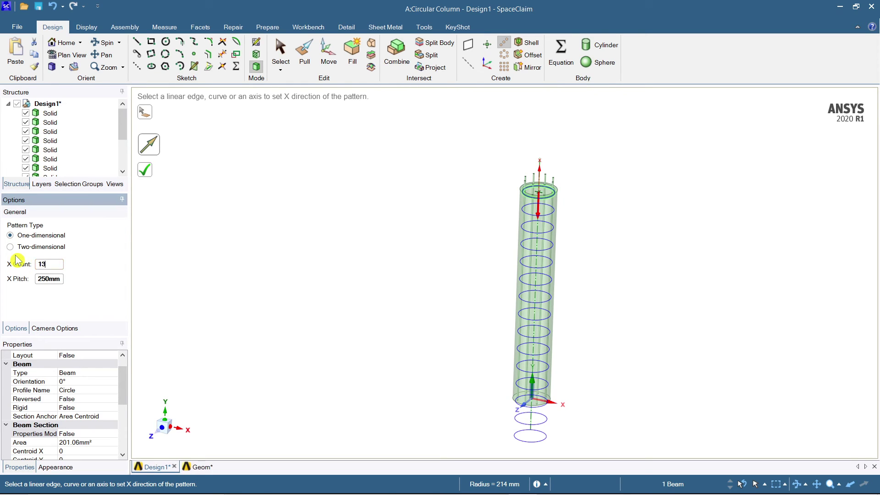
pyautogui.press('Return')
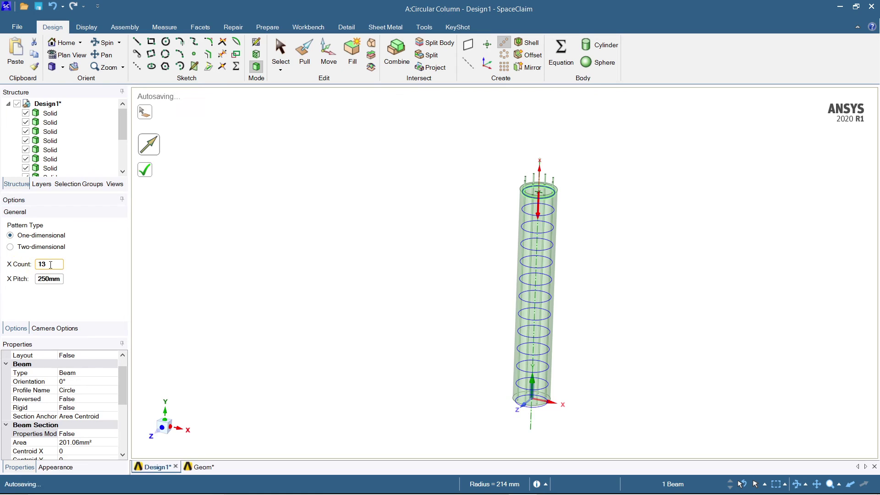
# Set the ring beam pattern's X count to 12 and create the pattern down the column.
pyautogui.doubleClick(37, 266)
pyautogui.press('Return')
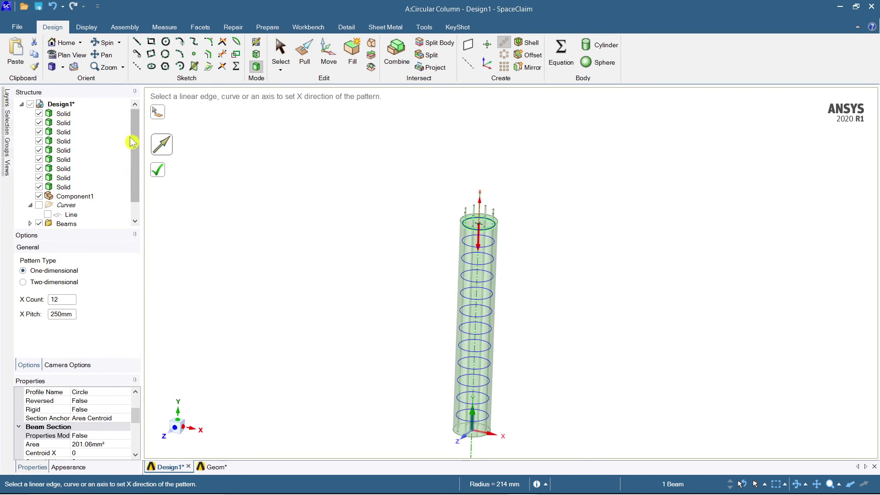
pyautogui.click(161, 172)
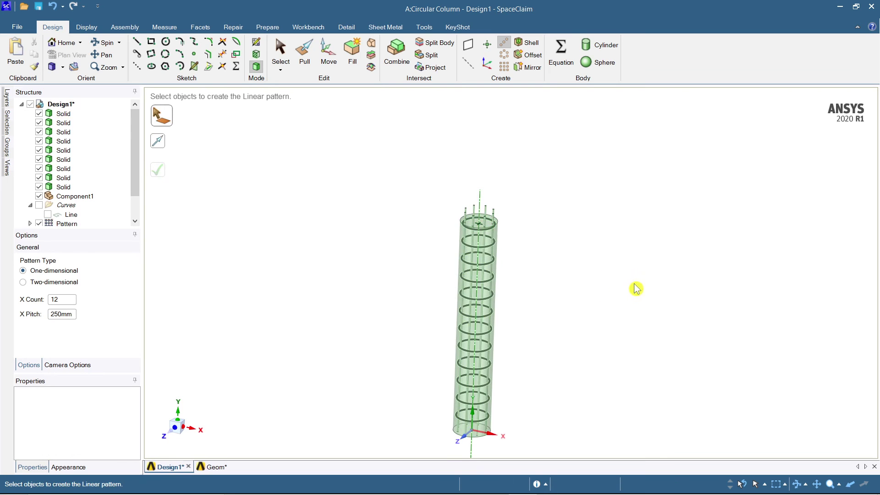
# Examine how the patterned ring beams sit around the bars along the column's height, leaving the pattern command.
pyautogui.scroll(3, 473, 403)
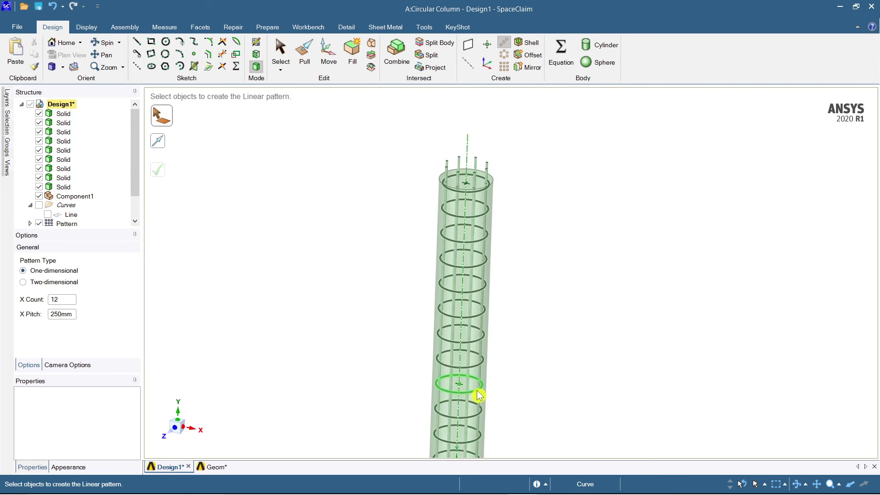
pyautogui.scroll(-2, 481, 388)
pyautogui.scroll(3, 504, 299)
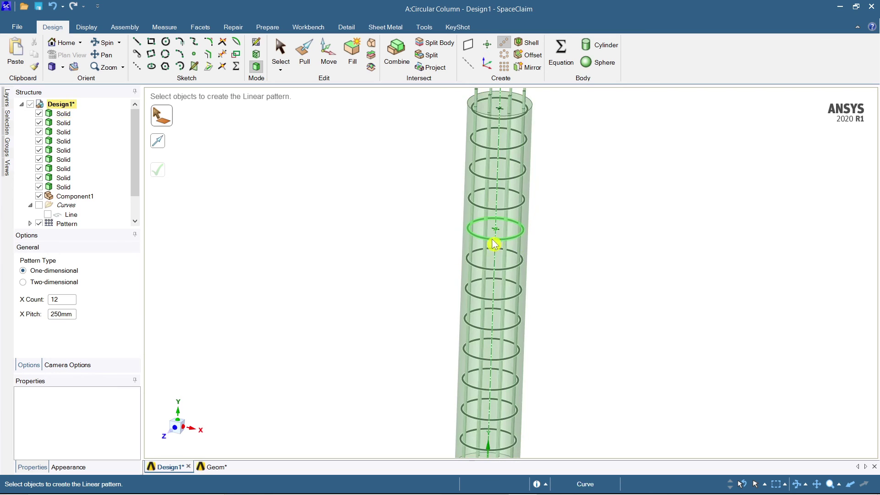
pyautogui.press('Escape')
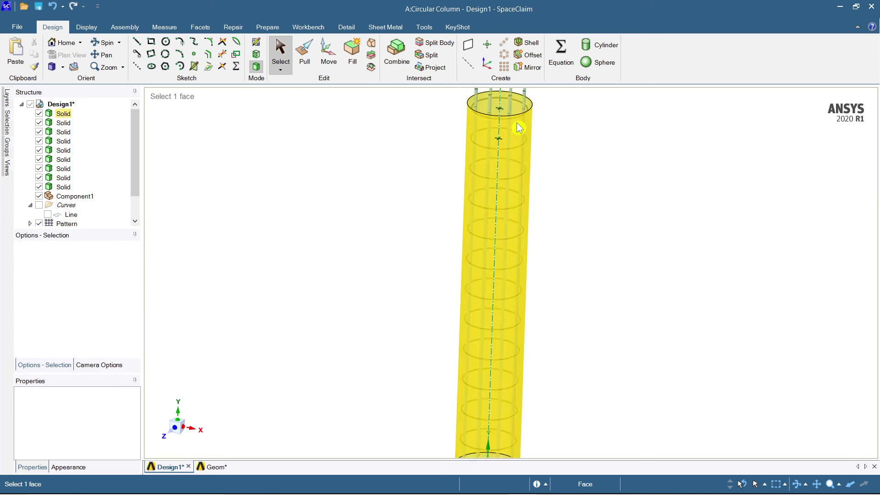
pyautogui.scroll(-3, 520, 133)
pyautogui.scroll(3, 510, 118)
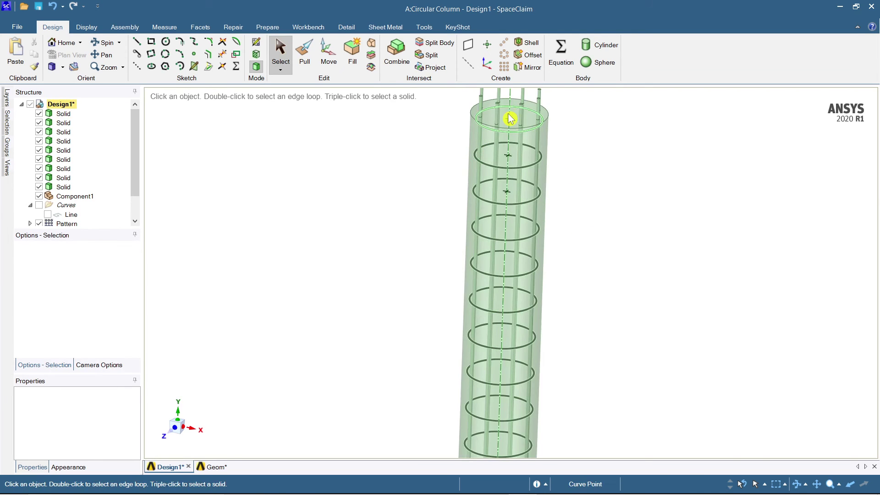
pyautogui.scroll(-3, 591, 172)
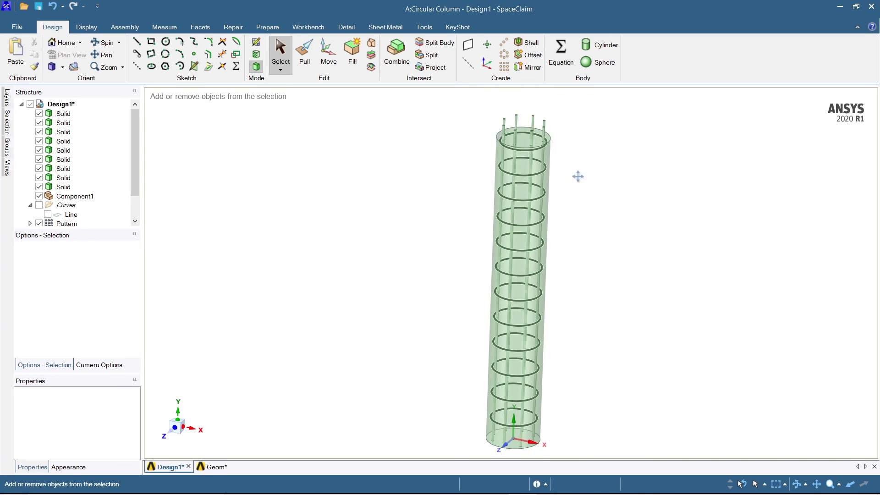
pyautogui.keyDown('shift'); pyautogui.moveTo(578, 176); pyautogui.dragTo(493, 189, button='middle'); pyautogui.keyUp('shift')
pyautogui.scroll(3, 428, 143)
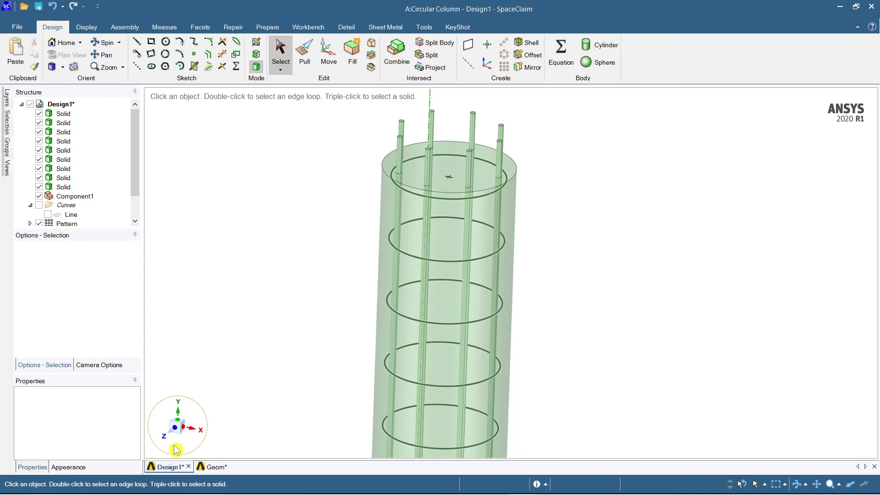
# Select the eight vertical reinforcing bars by their protruding upper ends and colour their bodies dark red.
pyautogui.click(173, 427)
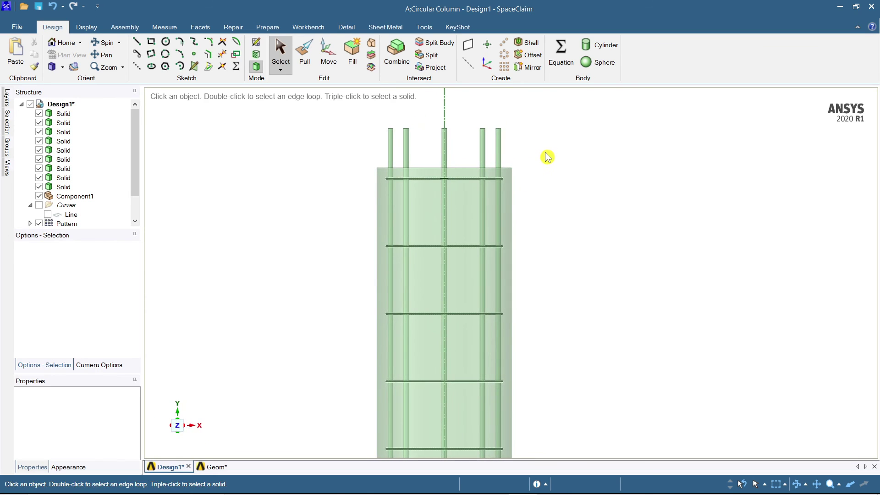
pyautogui.moveTo(359, 121); pyautogui.dragTo(360, 122)
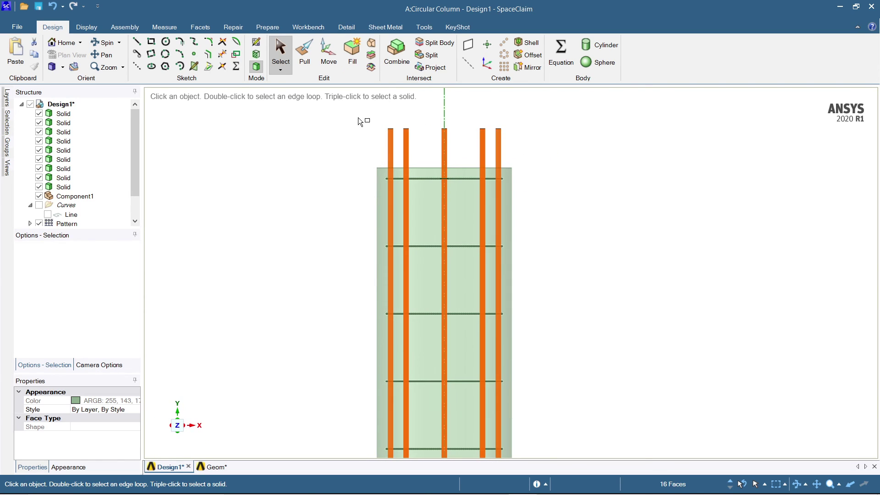
pyautogui.click(446, 146)
pyautogui.rightClick(446, 146)
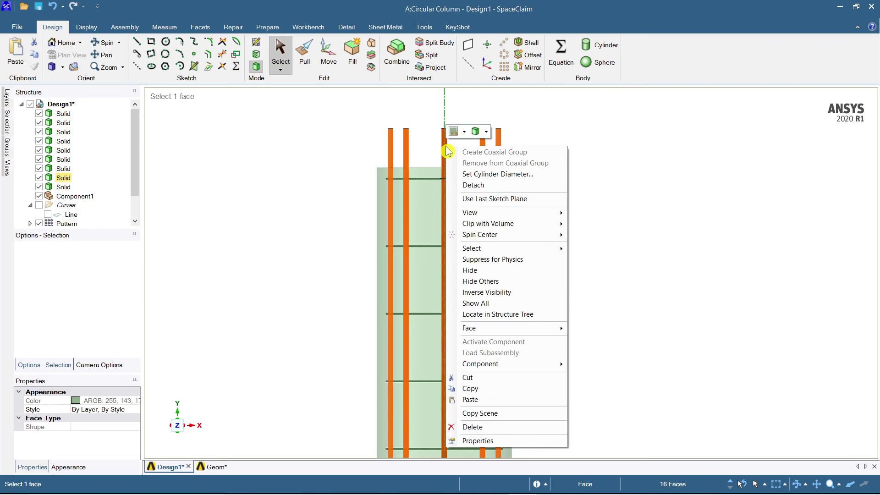
pyautogui.click(465, 134)
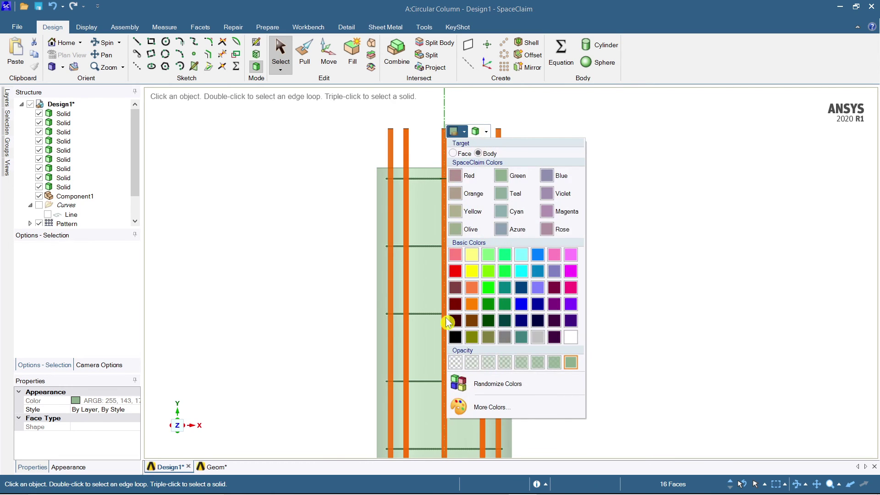
pyautogui.click(455, 305)
pyautogui.click(585, 304)
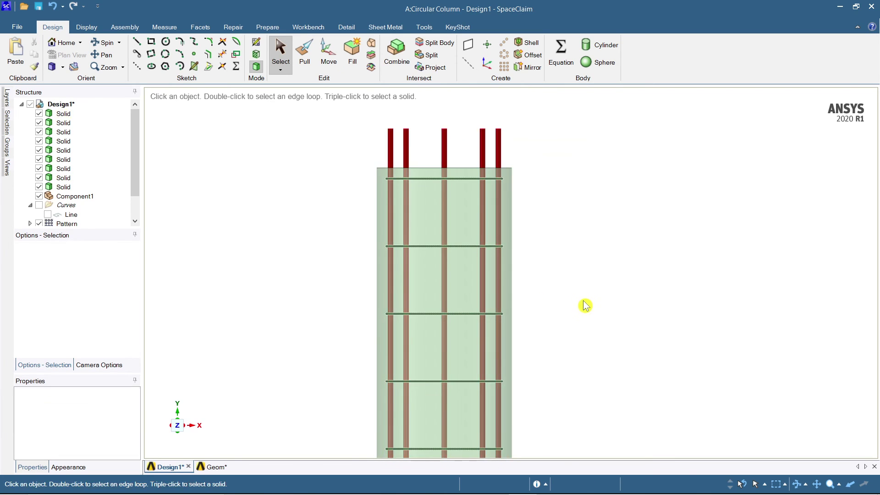
# Hide the concrete column body so that only the reinforcement cage is displayed.
pyautogui.rightClick(459, 211)
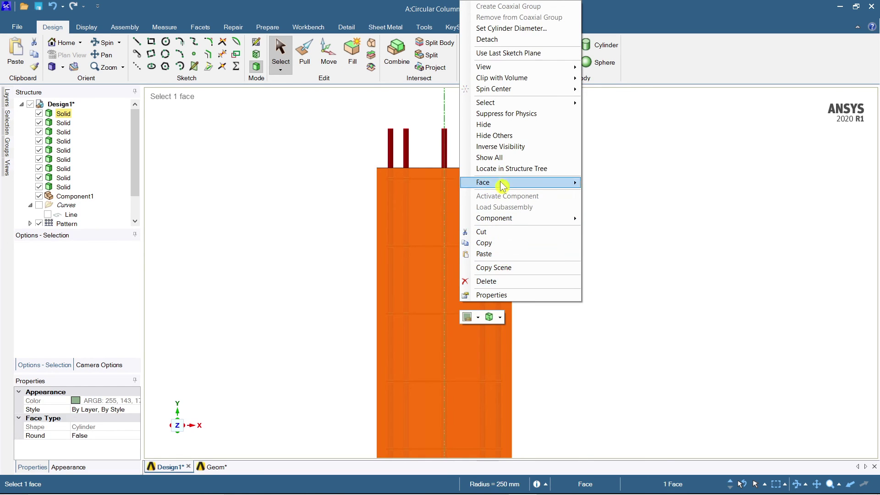
pyautogui.click(493, 125)
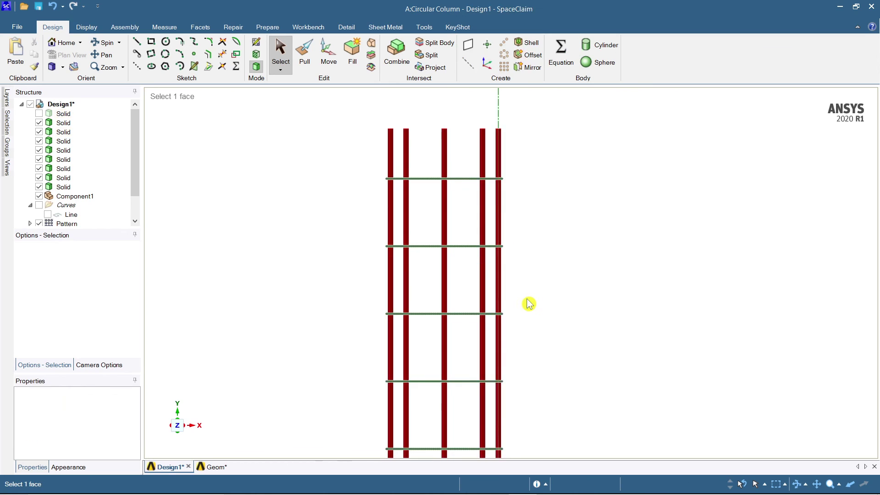
pyautogui.scroll(-6, 530, 302)
pyautogui.keyDown('ctrl'); pyautogui.moveTo(562, 354); pyautogui.dragTo(485, 220, button='middle'); pyautogui.keyUp('ctrl')
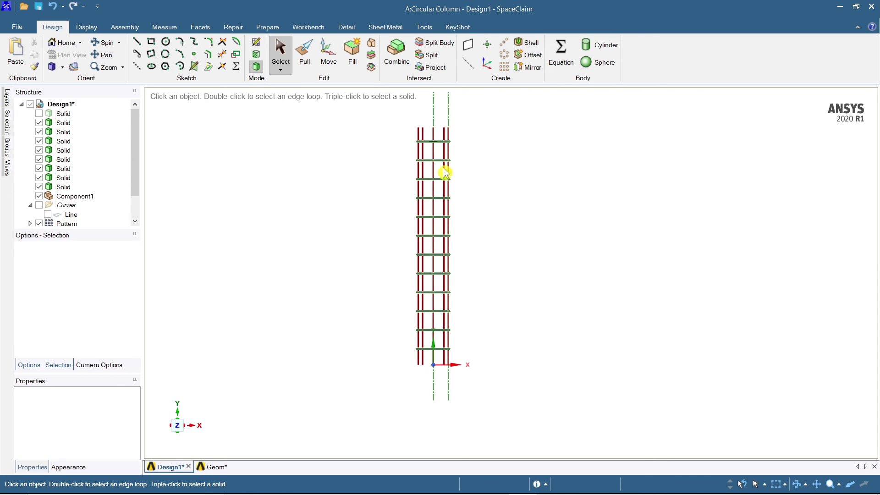
# Select all the patterned ring beams together and colour them the same dark red as the vertical bars.
pyautogui.rightClick(428, 141)
pyautogui.click(632, 242)
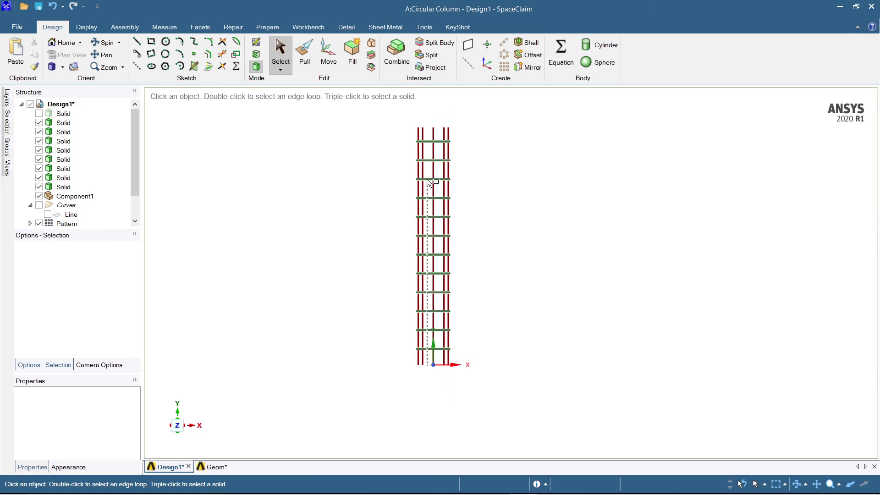
pyautogui.click(427, 122)
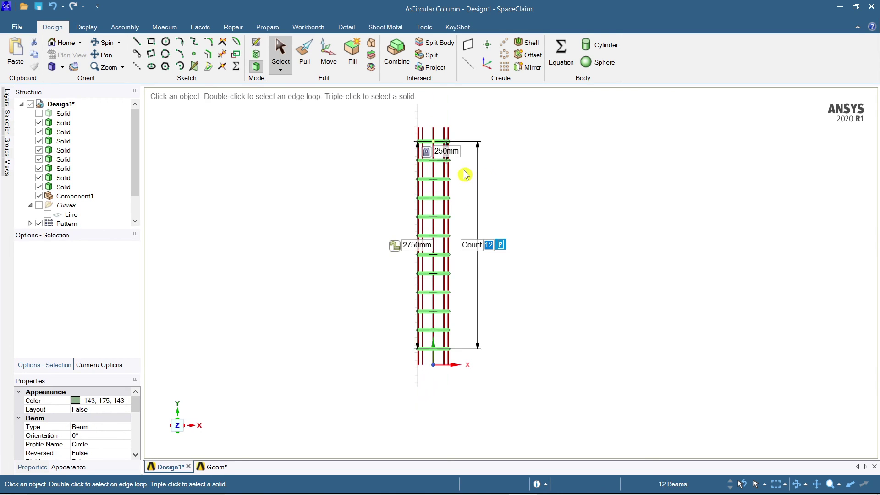
pyautogui.click(429, 145)
pyautogui.rightClick(425, 143)
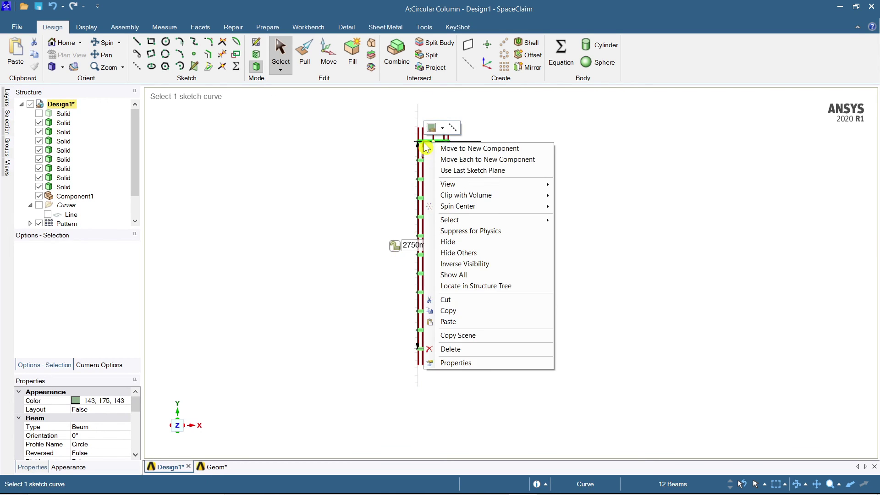
pyautogui.click(442, 128)
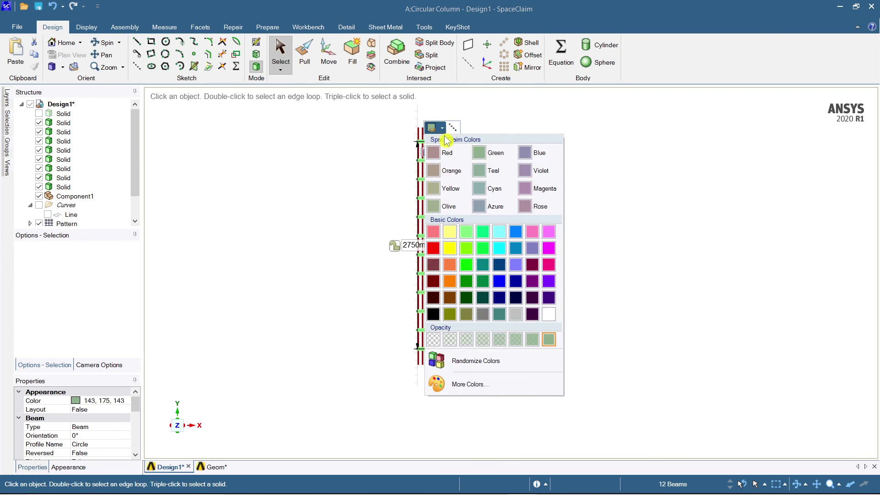
pyautogui.click(434, 281)
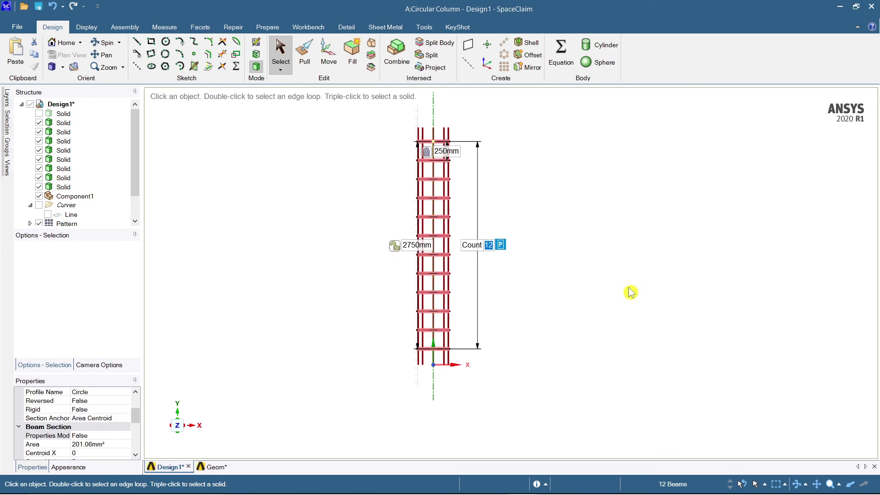
pyautogui.click(633, 293)
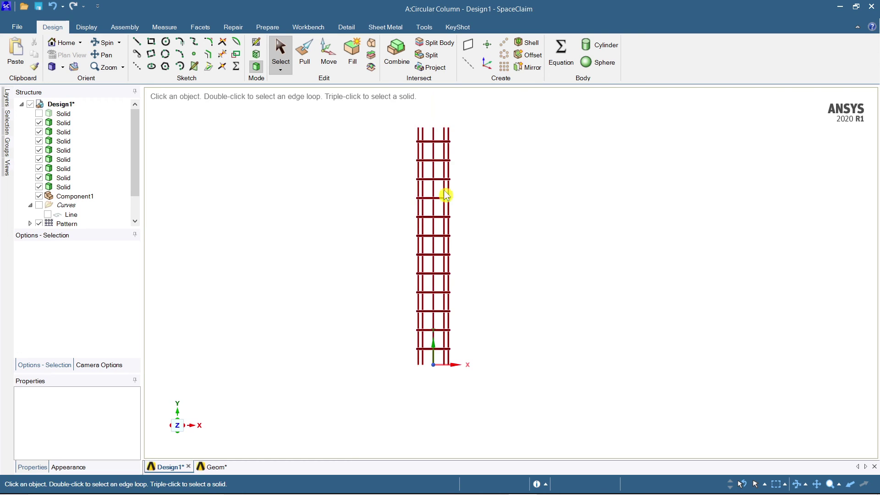
# Inspect the reinforcement cage in 3D and show all hidden objects of the model again.
pyautogui.moveTo(523, 213)
pyautogui.mouseDown(button='right')
pyautogui.moveTo(480, 261)
pyautogui.moveTo(504, 255)
pyautogui.mouseUp(button='right')
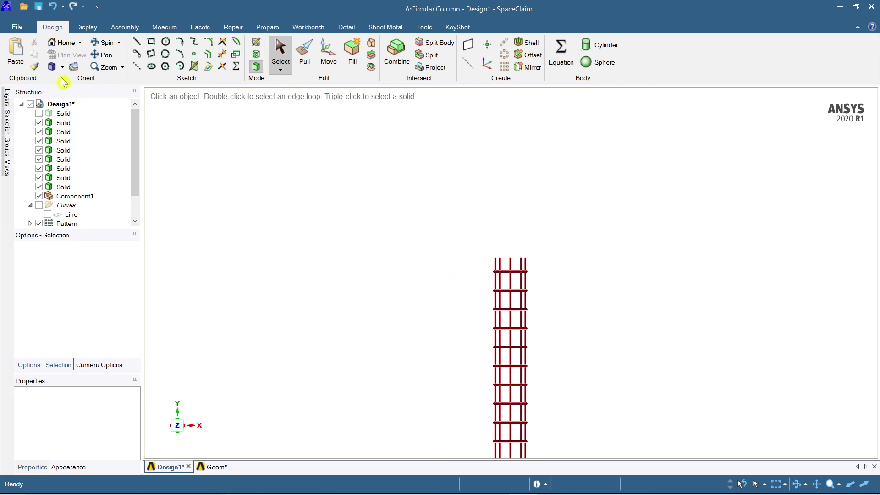
pyautogui.click(52, 67)
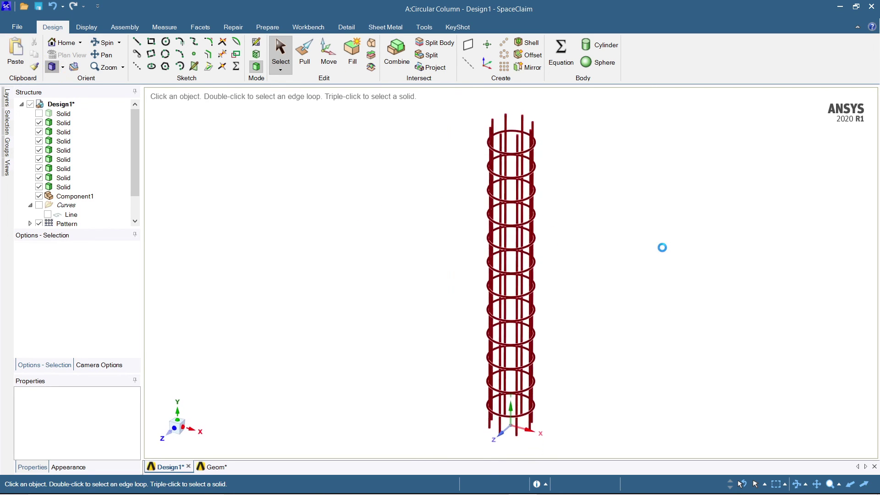
pyautogui.scroll(2, 510, 102)
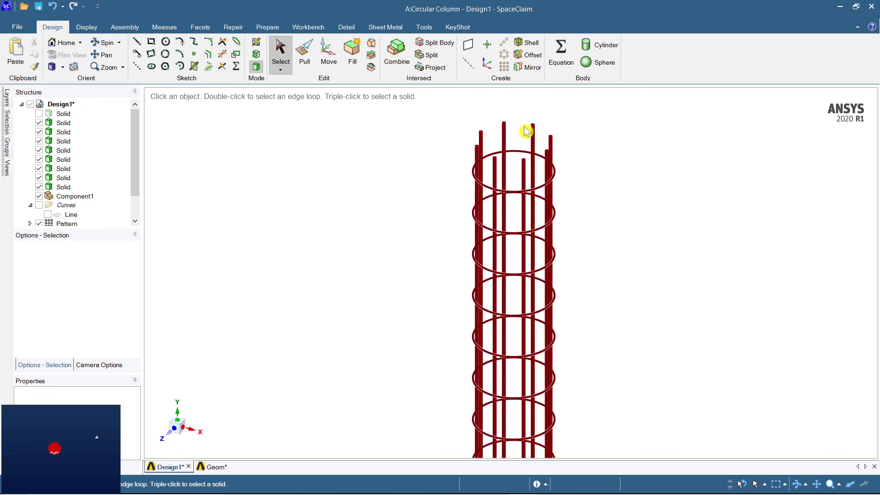
pyautogui.scroll(-3, 526, 132)
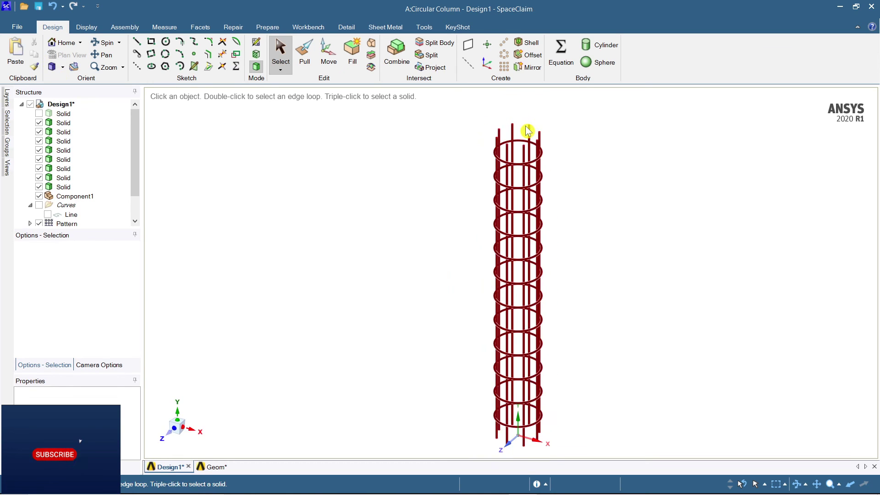
pyautogui.click(537, 150)
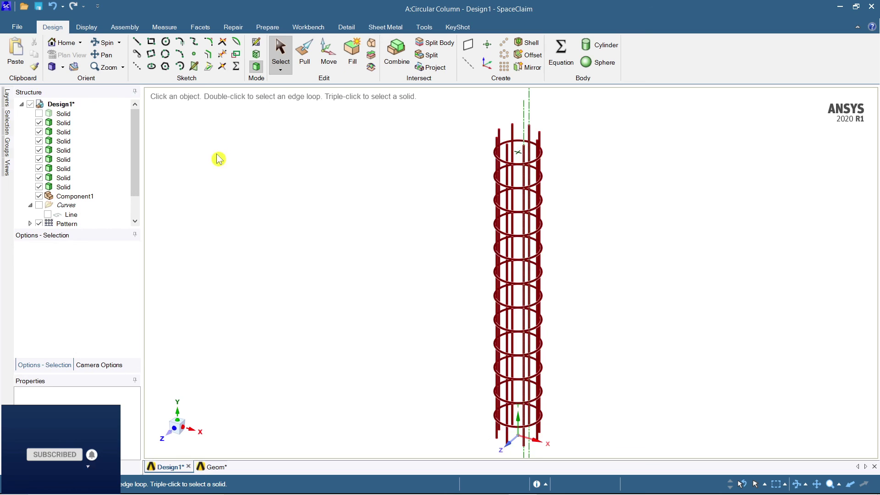
pyautogui.rightClick(349, 230)
pyautogui.click(394, 308)
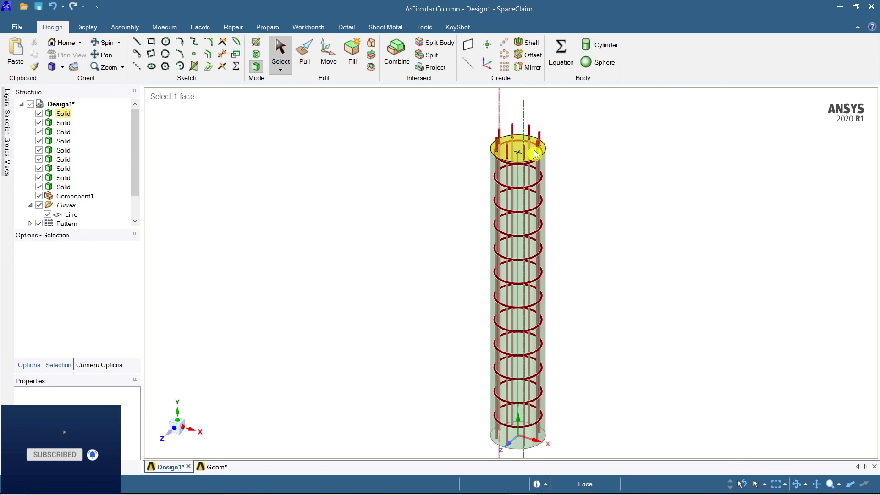
# Select the whole concrete column body and colour it light grey.
pyautogui.scroll(3, 527, 148)
pyautogui.tripleClick(541, 165)
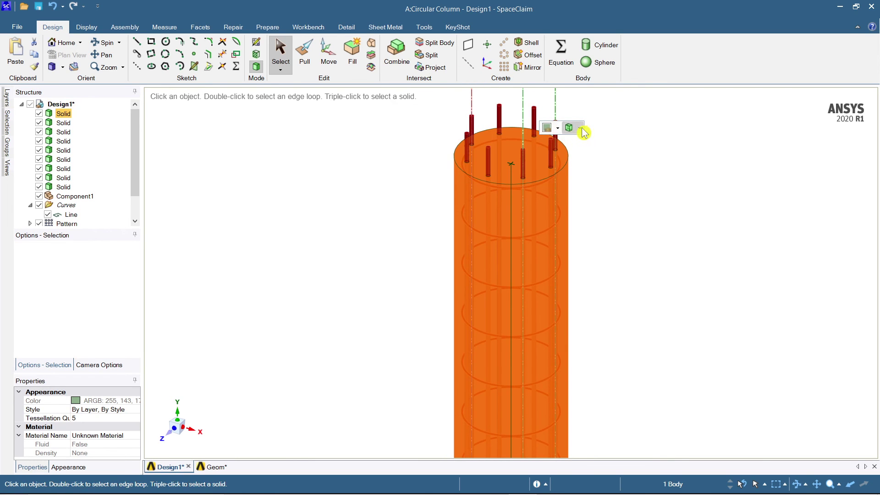
pyautogui.click(556, 128)
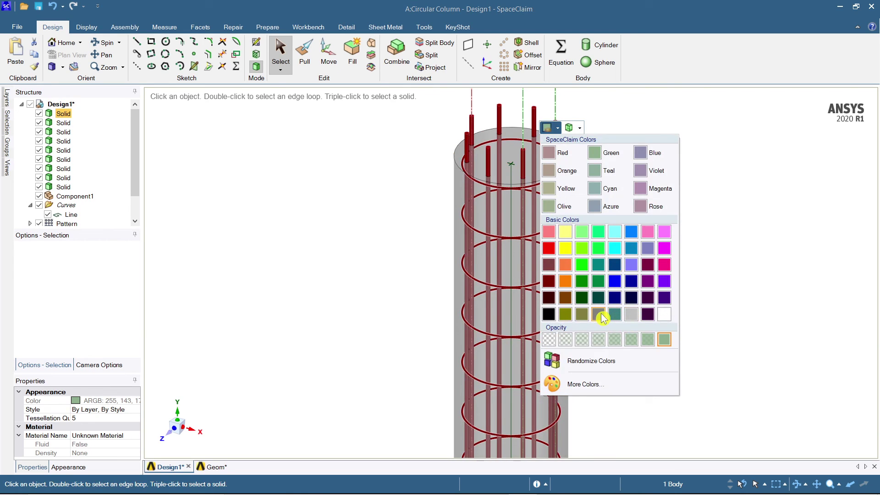
pyautogui.click(630, 315)
pyautogui.click(676, 309)
pyautogui.scroll(-2, 678, 315)
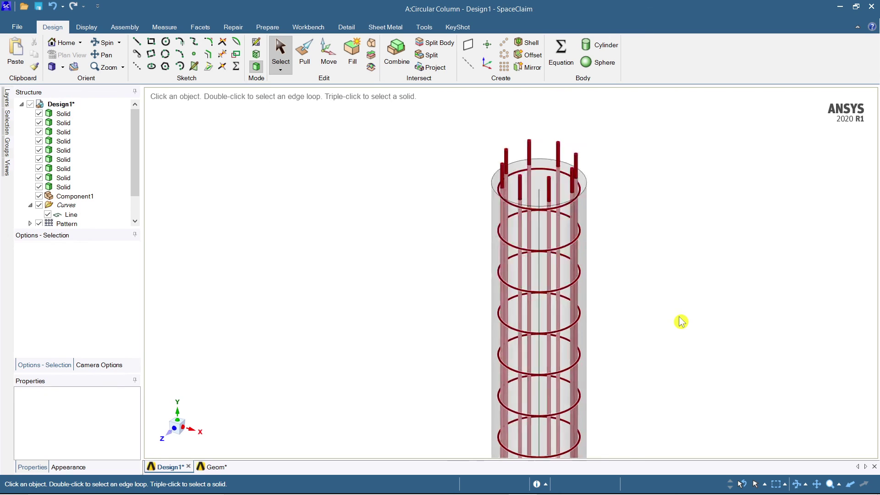
# Examine the finished column from top to base, checking the coloured vertical bars and ring beams inside the concrete body.
pyautogui.scroll(-3, 681, 323)
pyautogui.keyDown('ctrl'); pyautogui.moveTo(674, 342); pyautogui.dragTo(444, 218, button='middle'); pyautogui.keyUp('ctrl')
pyautogui.scroll(4, 426, 192)
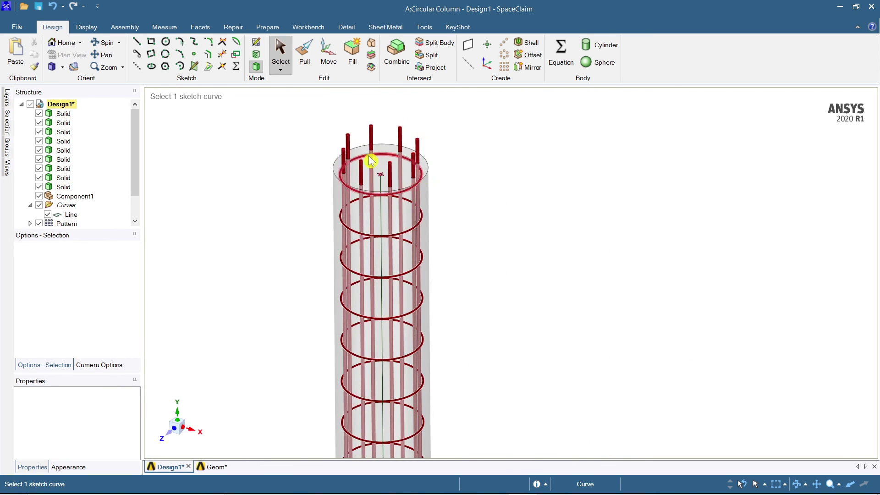
pyautogui.scroll(3, 370, 161)
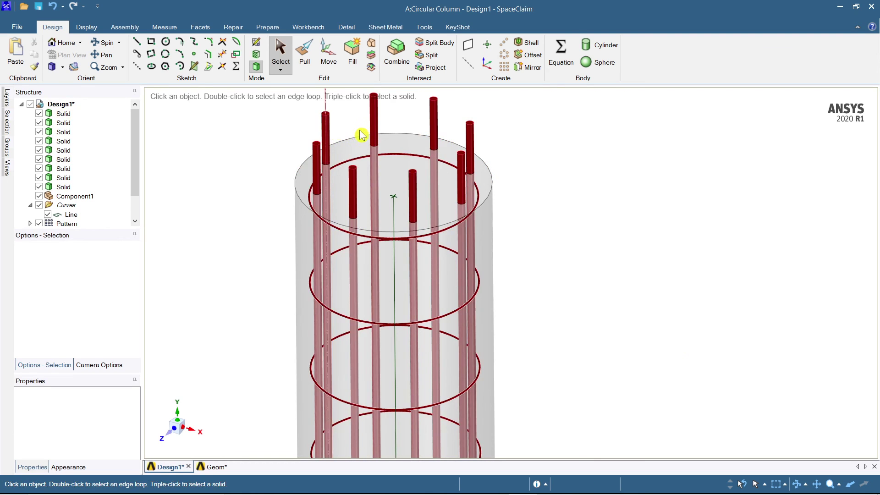
pyautogui.scroll(-2, 361, 134)
pyautogui.scroll(-2, 452, 246)
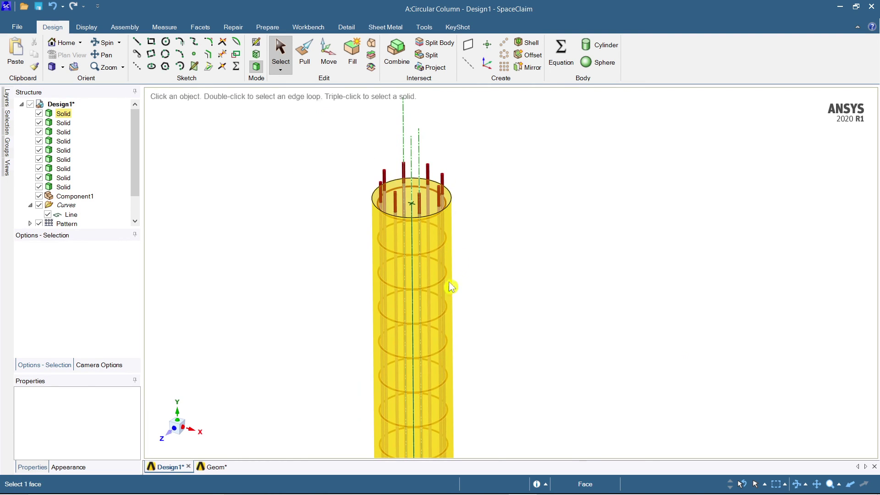
pyautogui.keyDown('ctrl'); pyautogui.moveTo(442, 290); pyautogui.dragTo(520, 272, button='middle'); pyautogui.keyUp('ctrl')
pyautogui.scroll(-3, 491, 193)
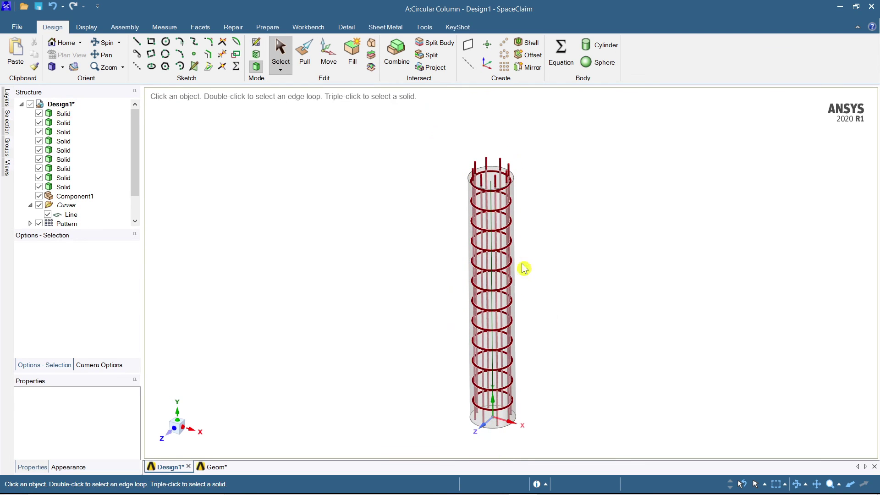
pyautogui.scroll(3, 527, 312)
pyautogui.keyDown('ctrl'); pyautogui.moveTo(533, 388); pyautogui.dragTo(489, 352, button='middle'); pyautogui.keyUp('ctrl')
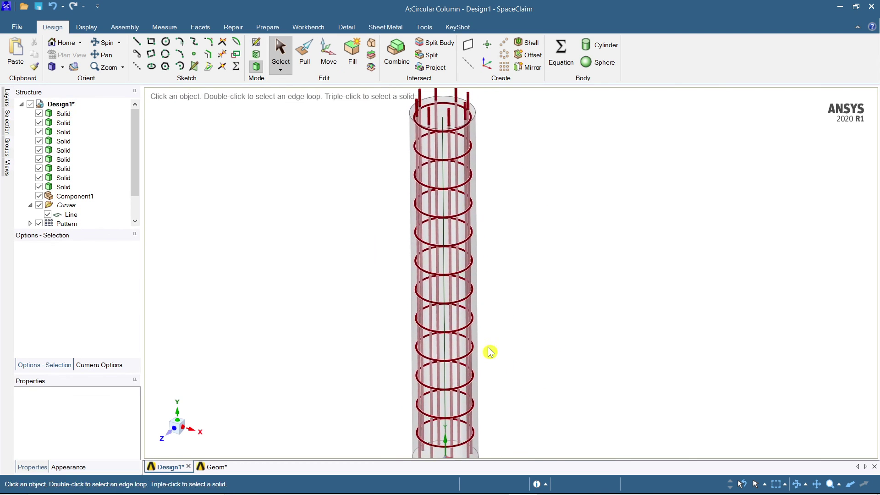
pyautogui.scroll(-2, 495, 285)
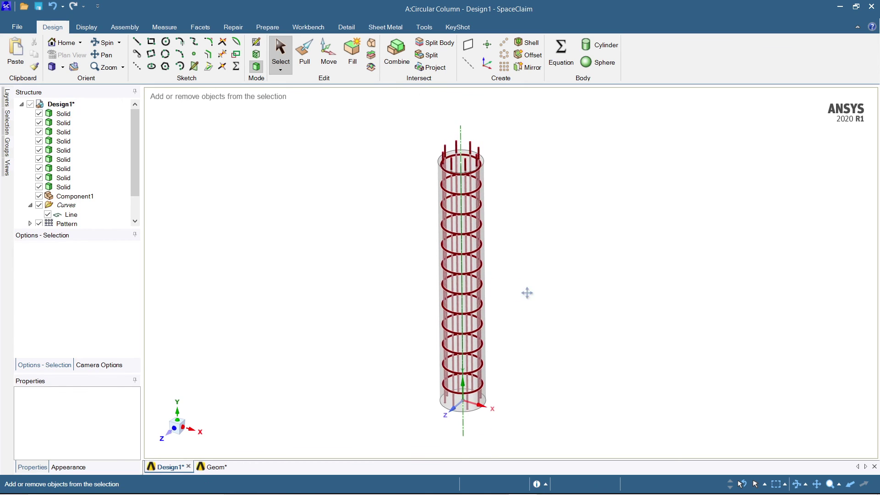
pyautogui.keyDown('ctrl'); pyautogui.moveTo(527, 293); pyautogui.dragTo(505, 310, button='middle'); pyautogui.keyUp('ctrl')
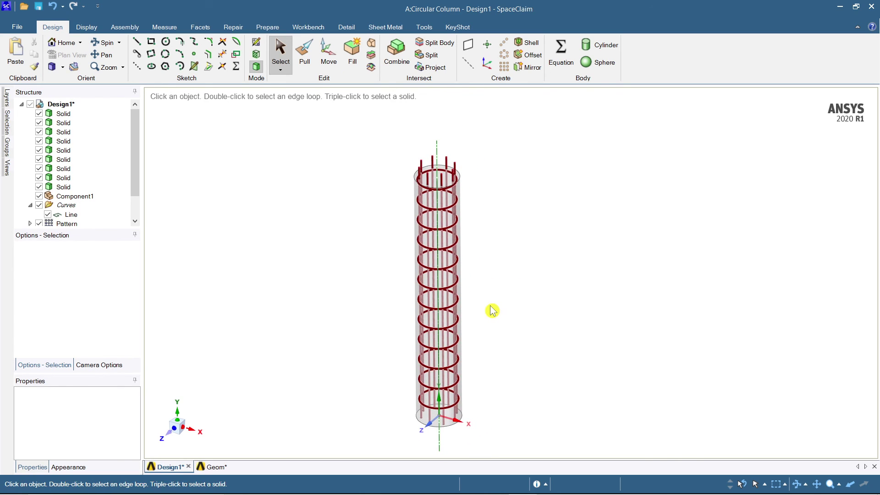